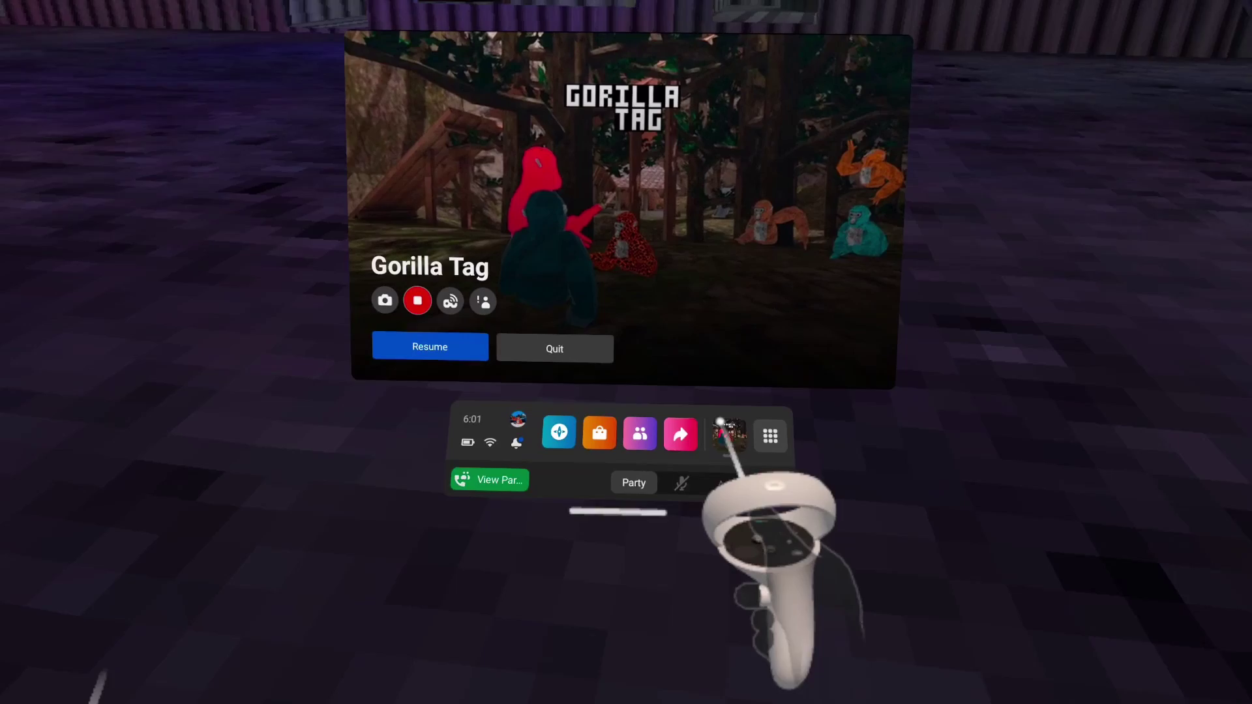
Dismiss the Quest system menu to return to Gorilla Tag's city area.
key("Escape")
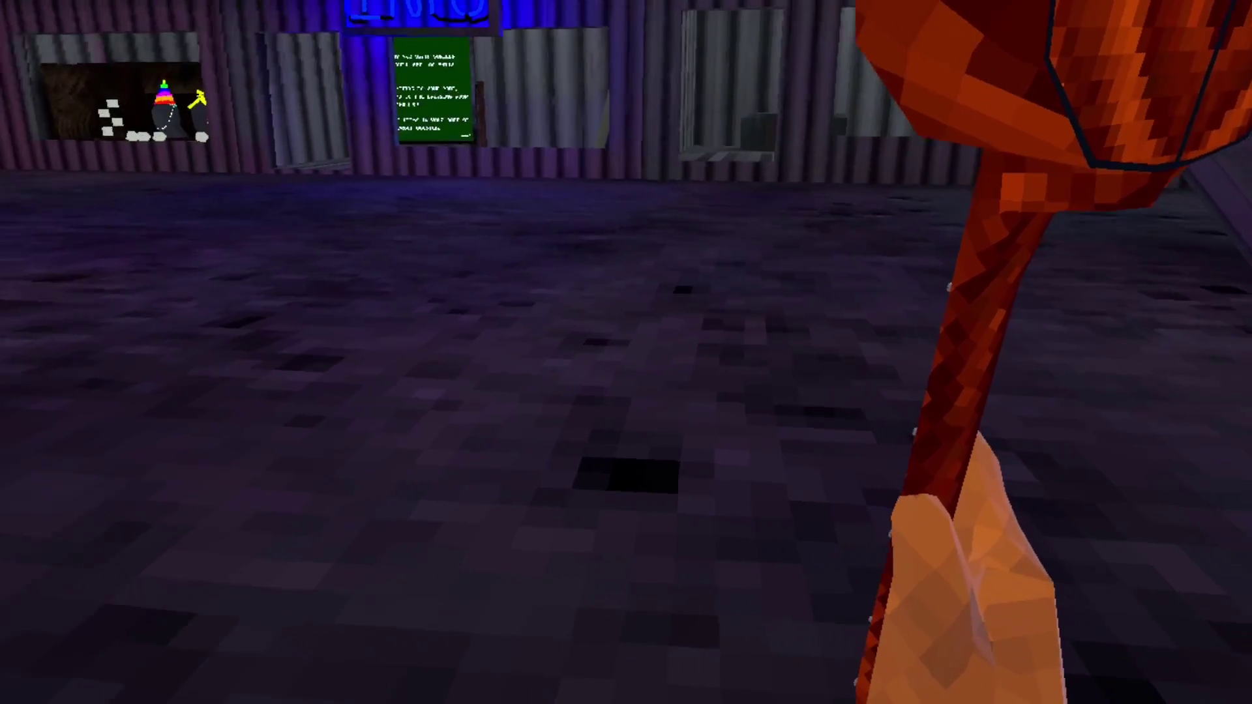
key("Escape")
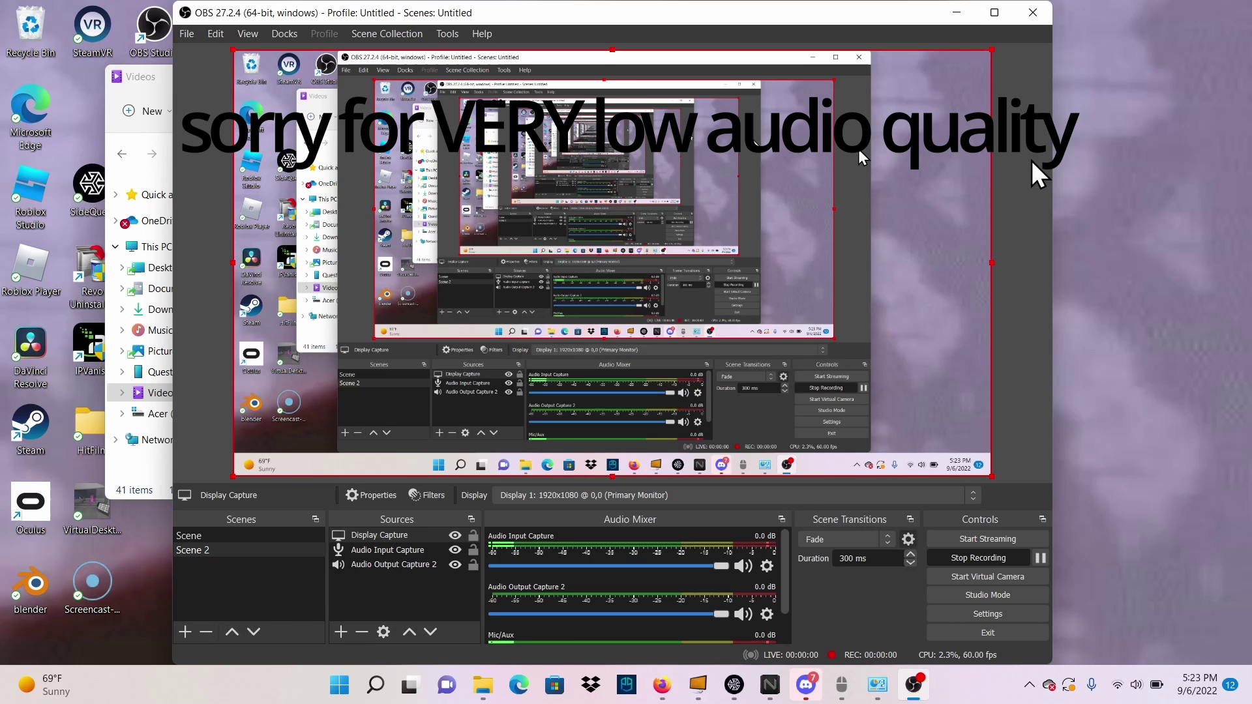
Minimize OBS and the Videos folder, and bring the SideQuest site forward in Firefox.
left_click(958, 13)
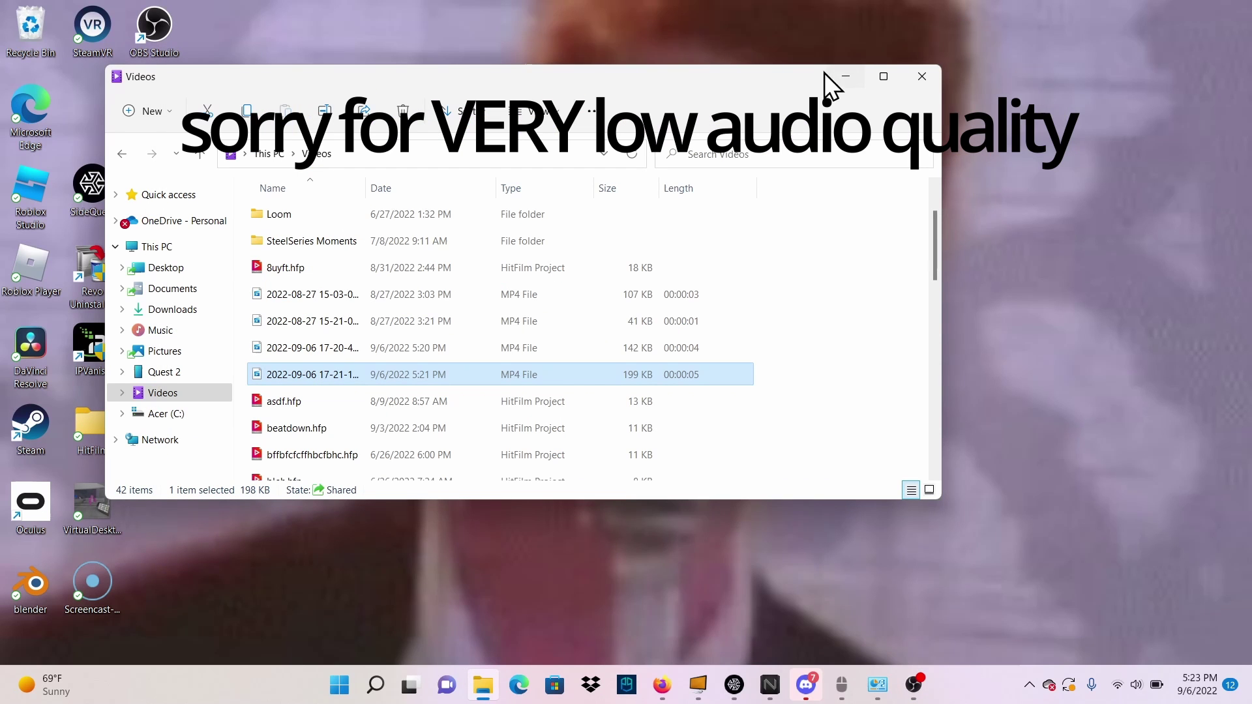
left_click(845, 77)
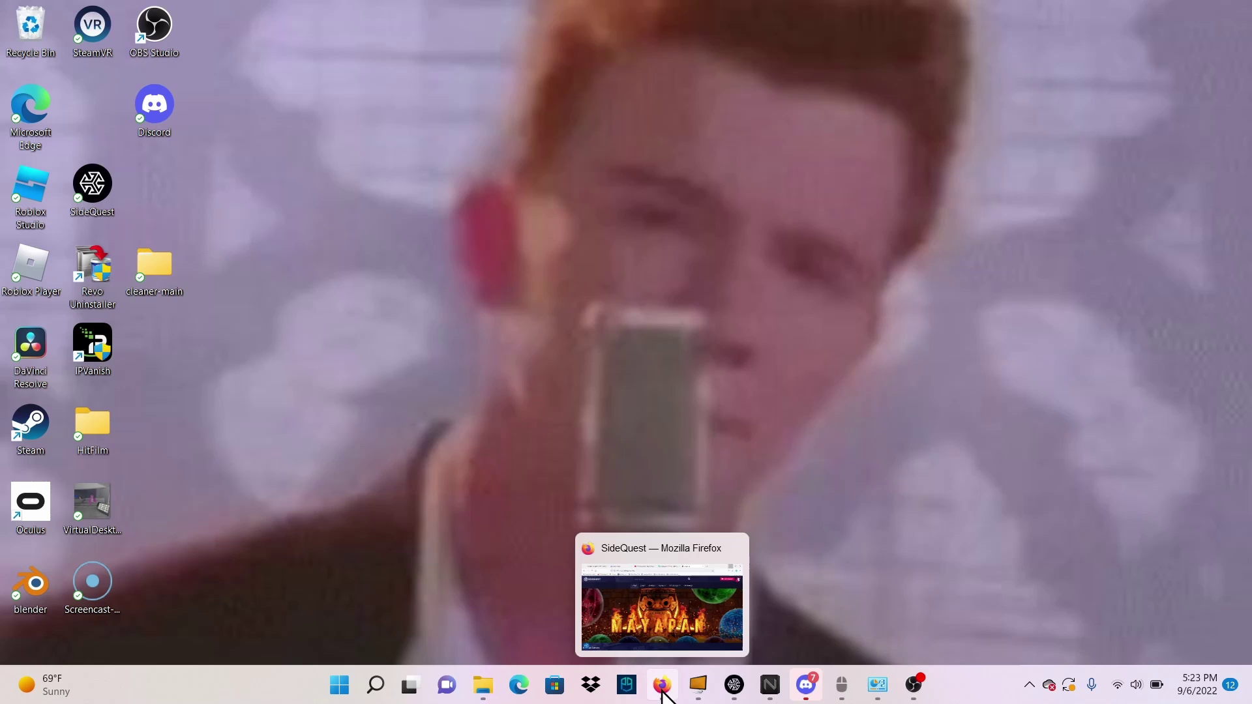
left_click(662, 587)
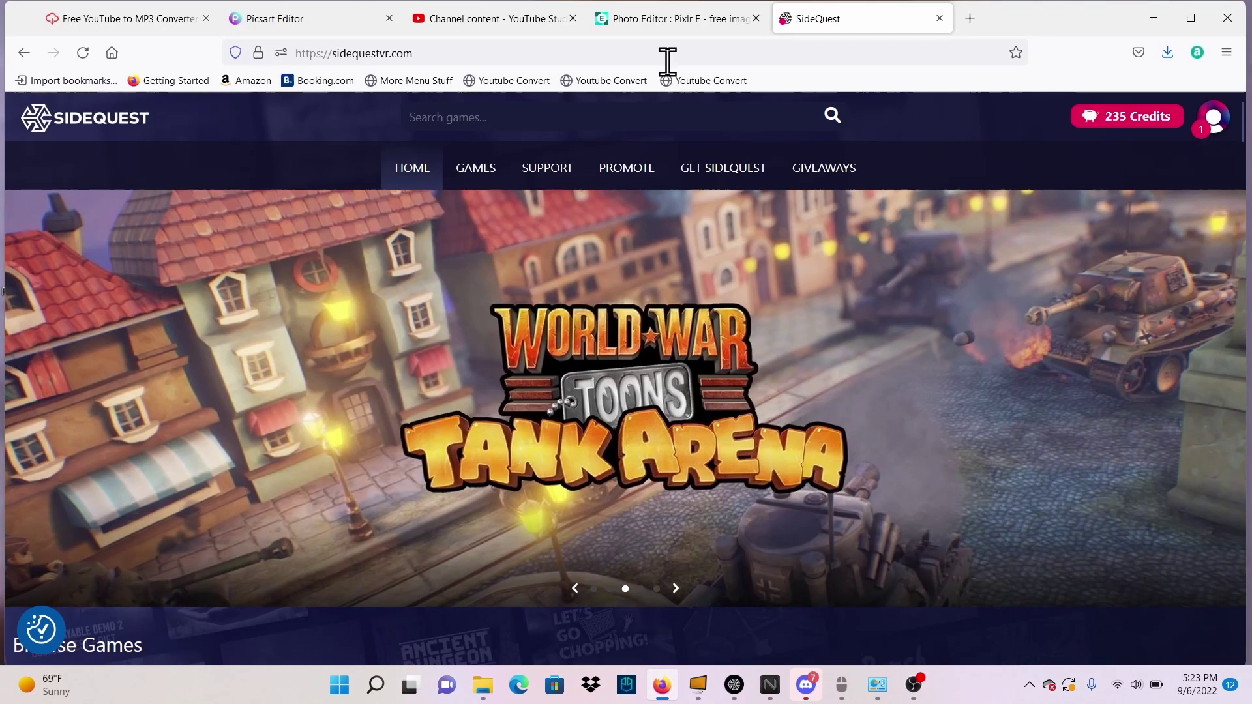
Go back to the sidequest search results and reopen the SideQuest website.
left_click(14, 48)
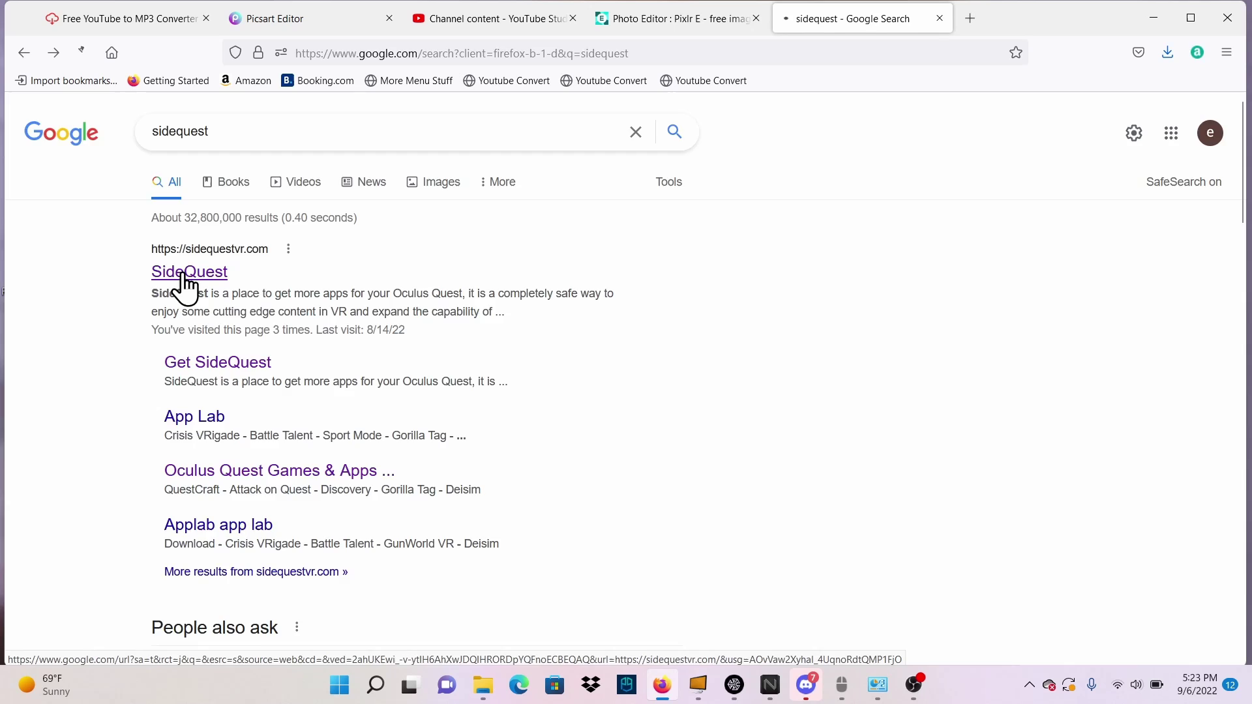
left_click(181, 279)
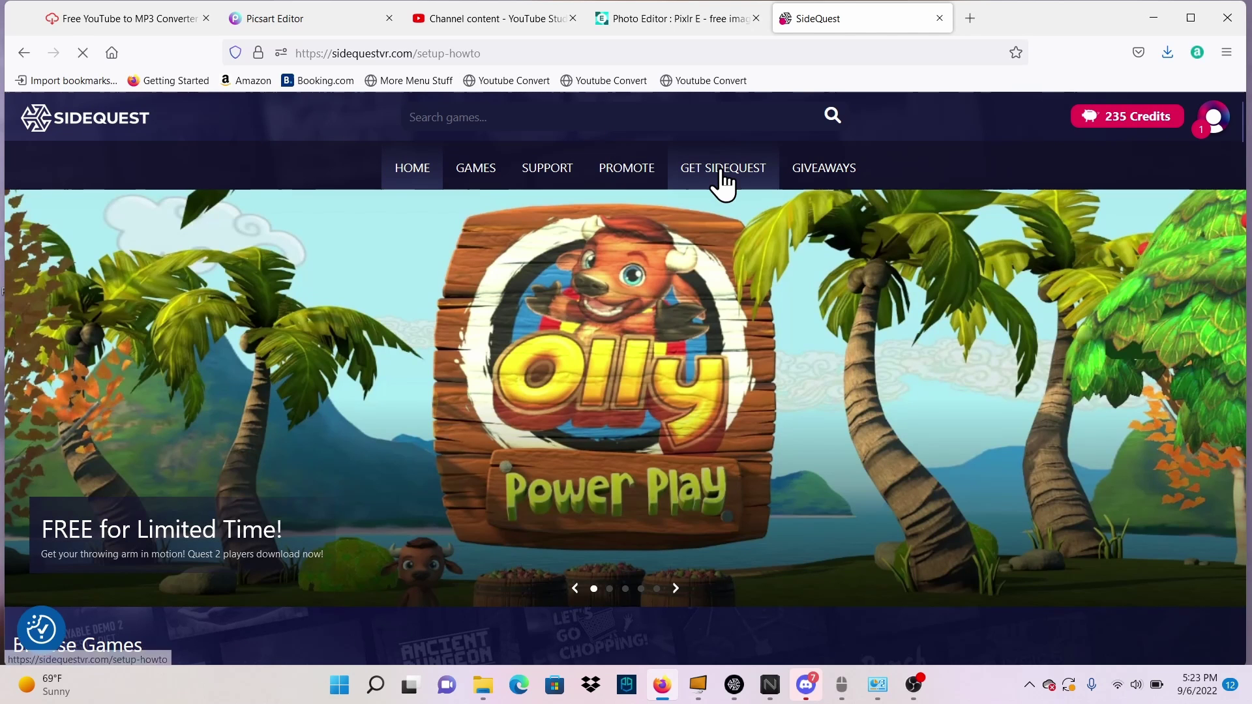
Expand the Advanced Installer's extra downloads and browse the tutorials, then minimize Firefox.
scroll(809, 444, "down", 3)
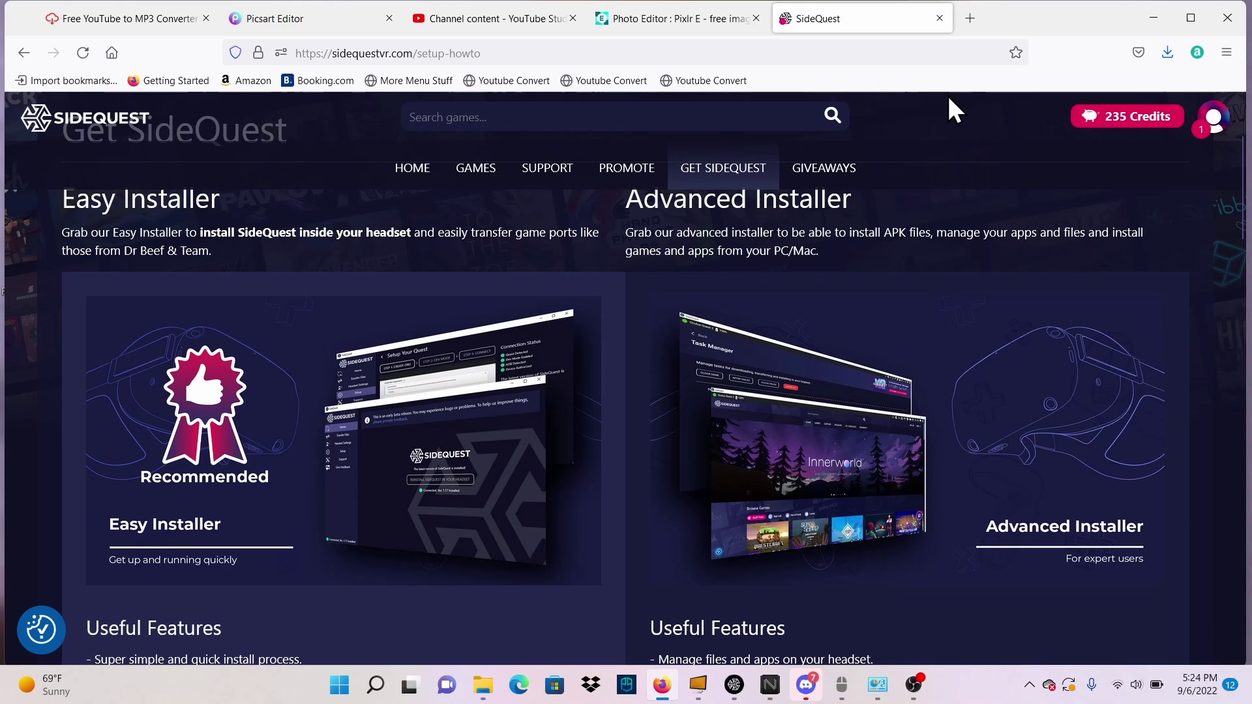
scroll(437, 267, "down", 1)
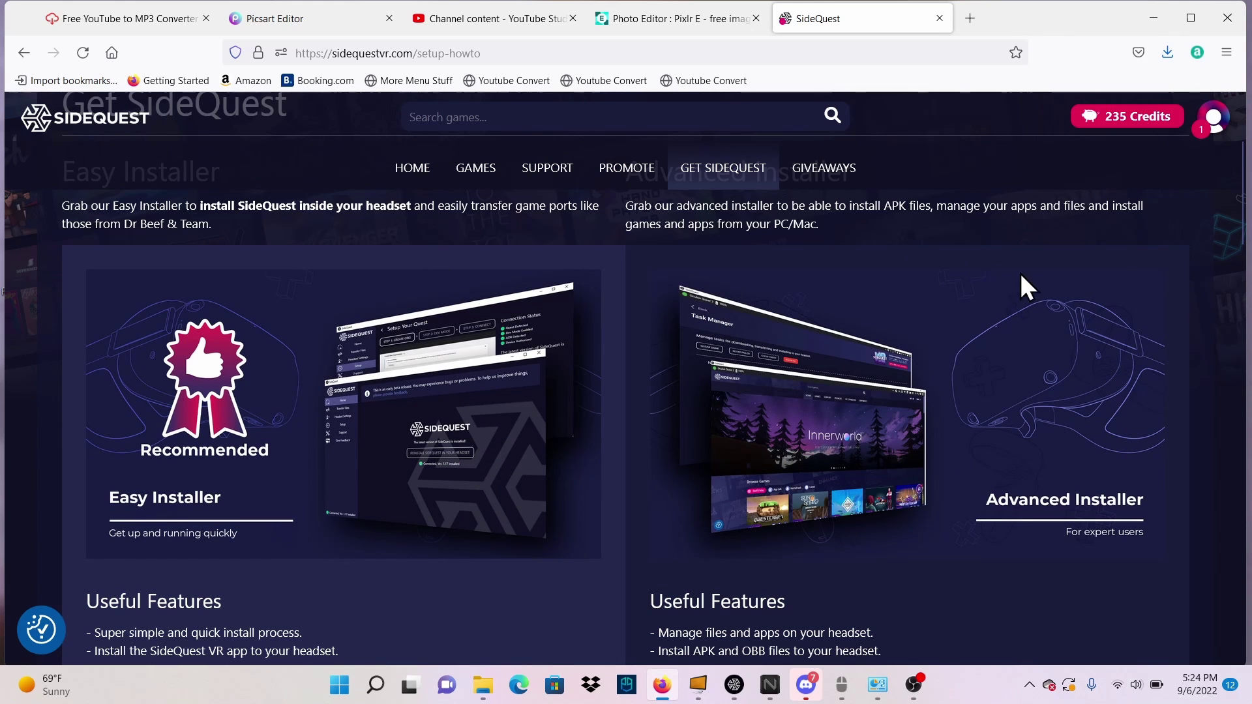
scroll(1024, 307, "down", 3)
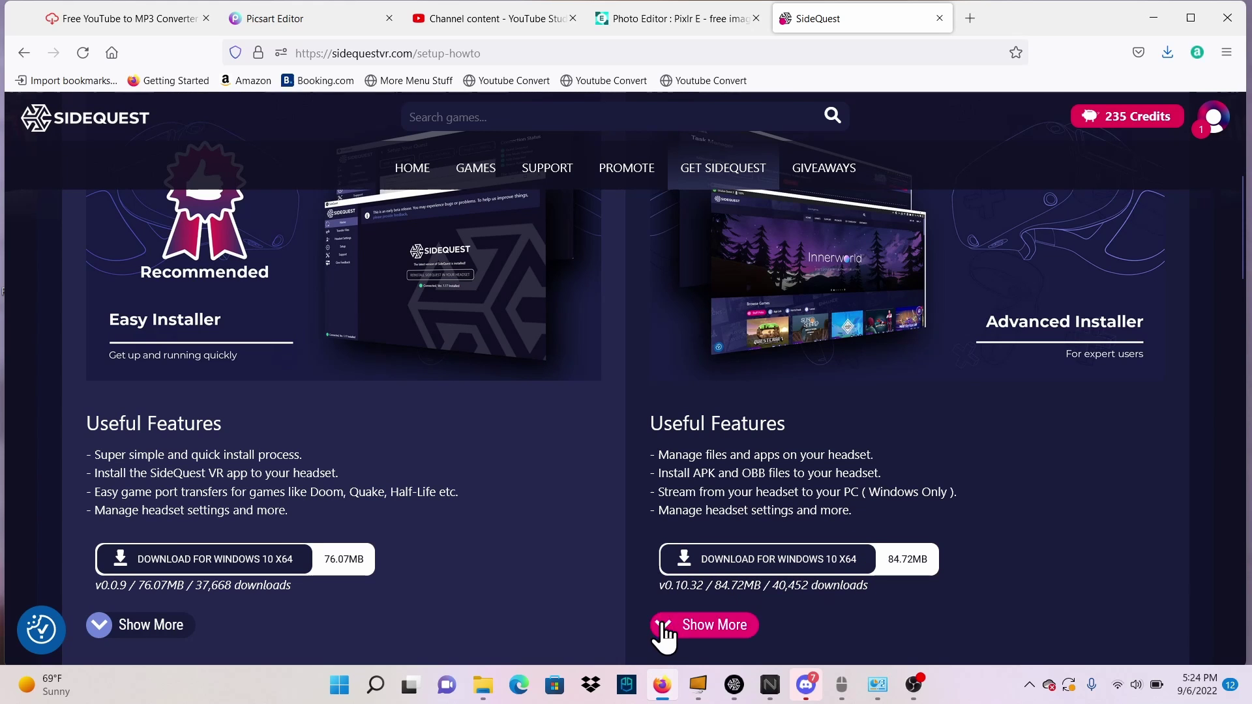
left_click(663, 631)
scroll(548, 583, "down", 3)
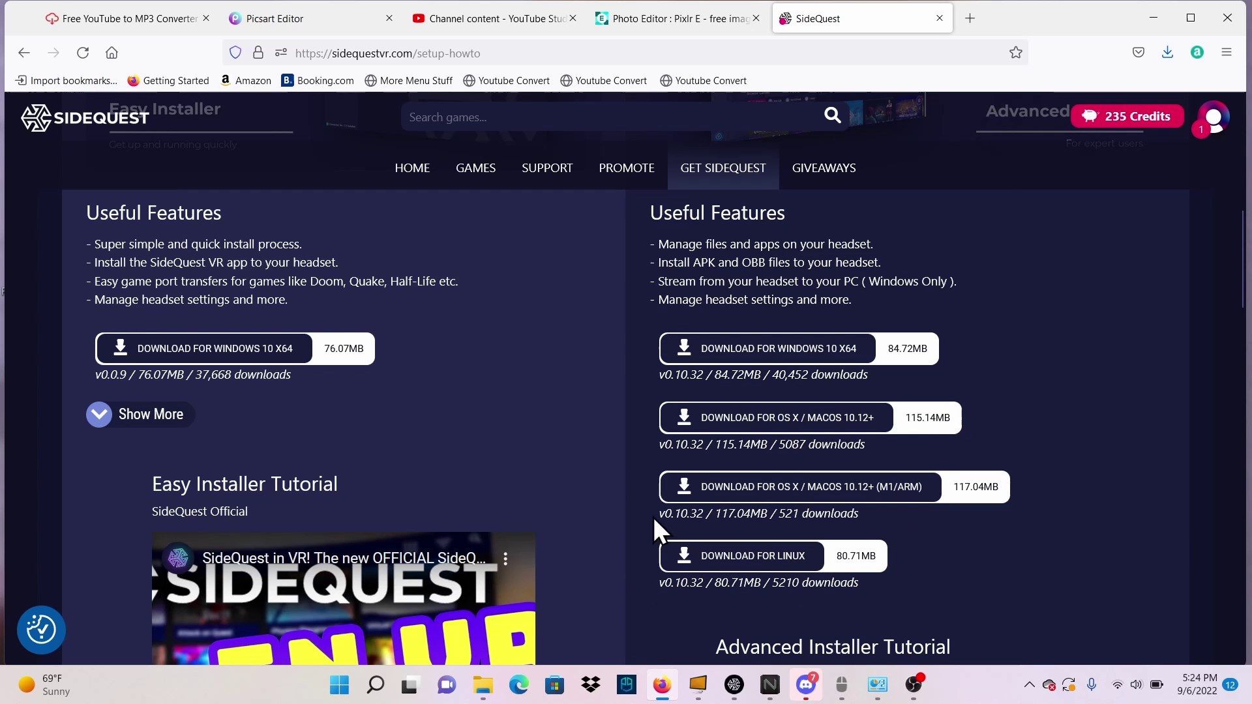
scroll(615, 483, "up", 1)
scroll(612, 471, "down", 3)
scroll(599, 374, "up", 2)
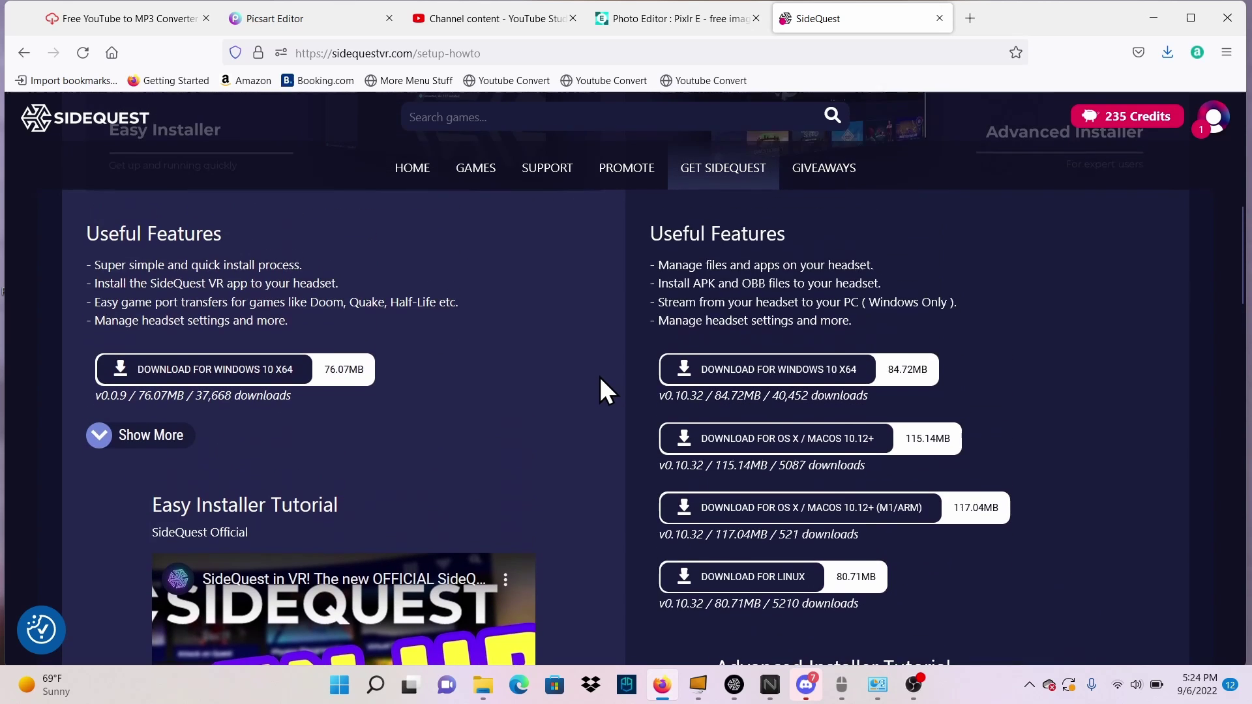
scroll(598, 374, "down", 4)
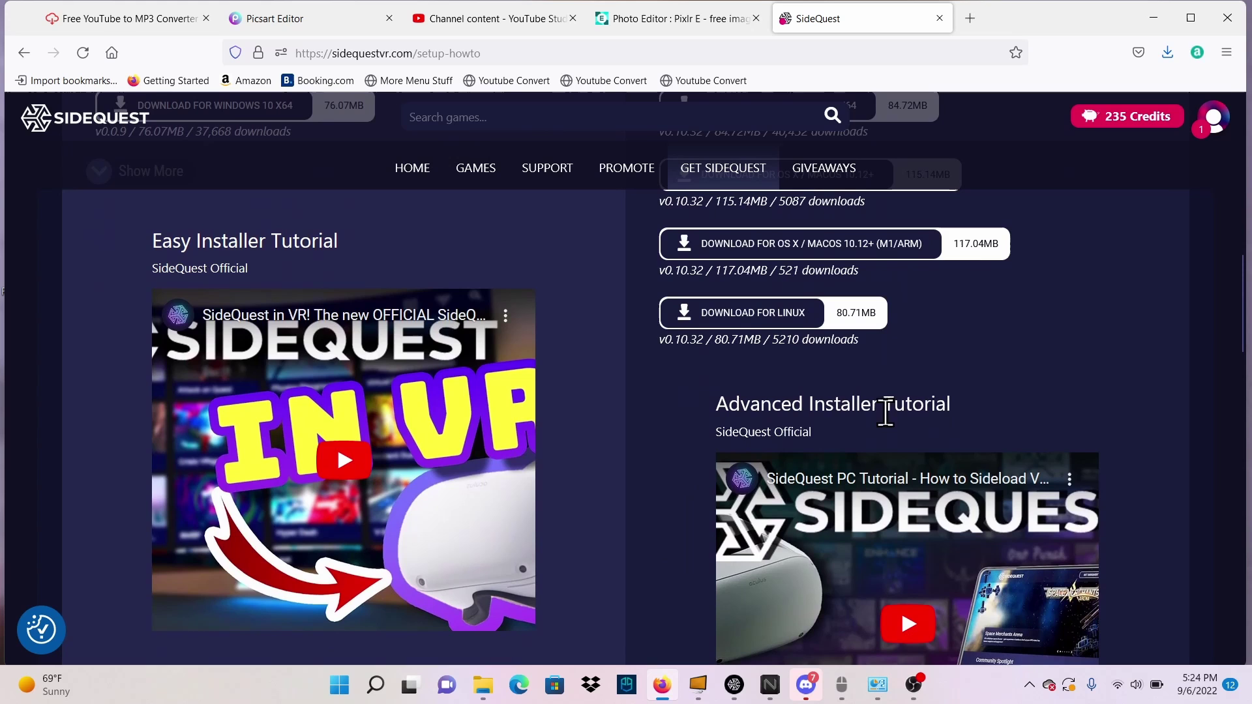
scroll(1171, 542, "down", 3)
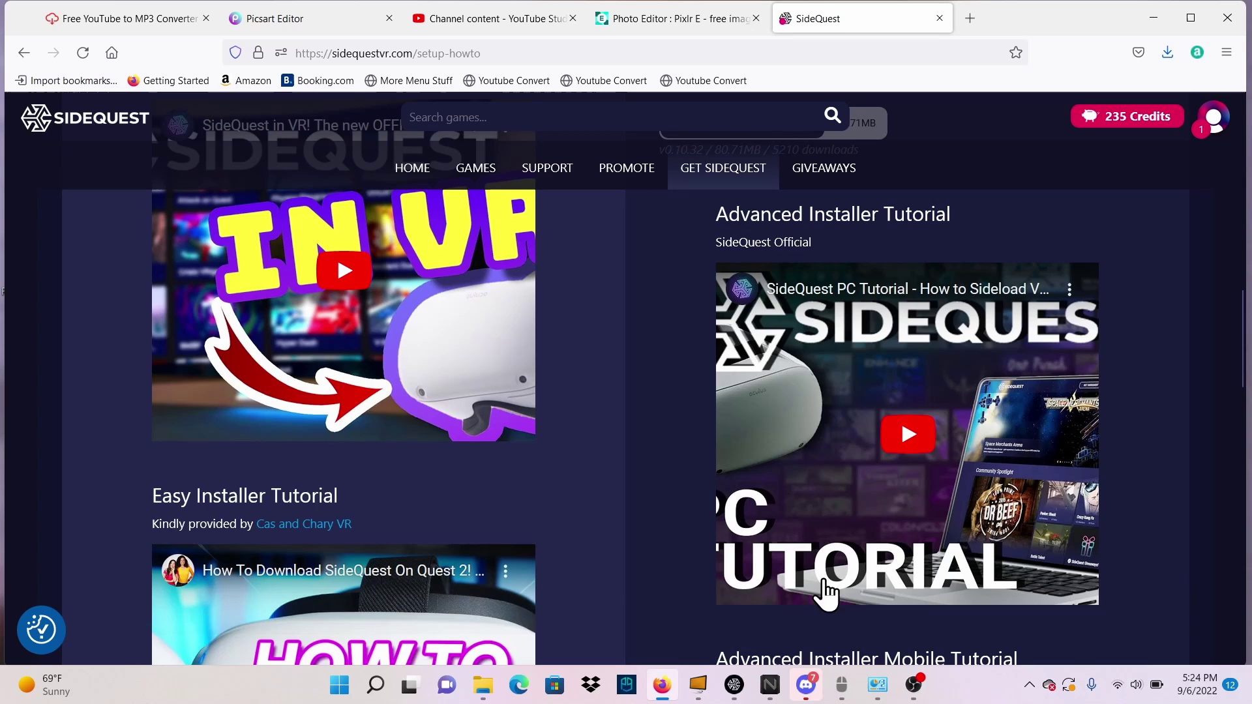
scroll(825, 591, "up", 10)
left_click(1160, 24)
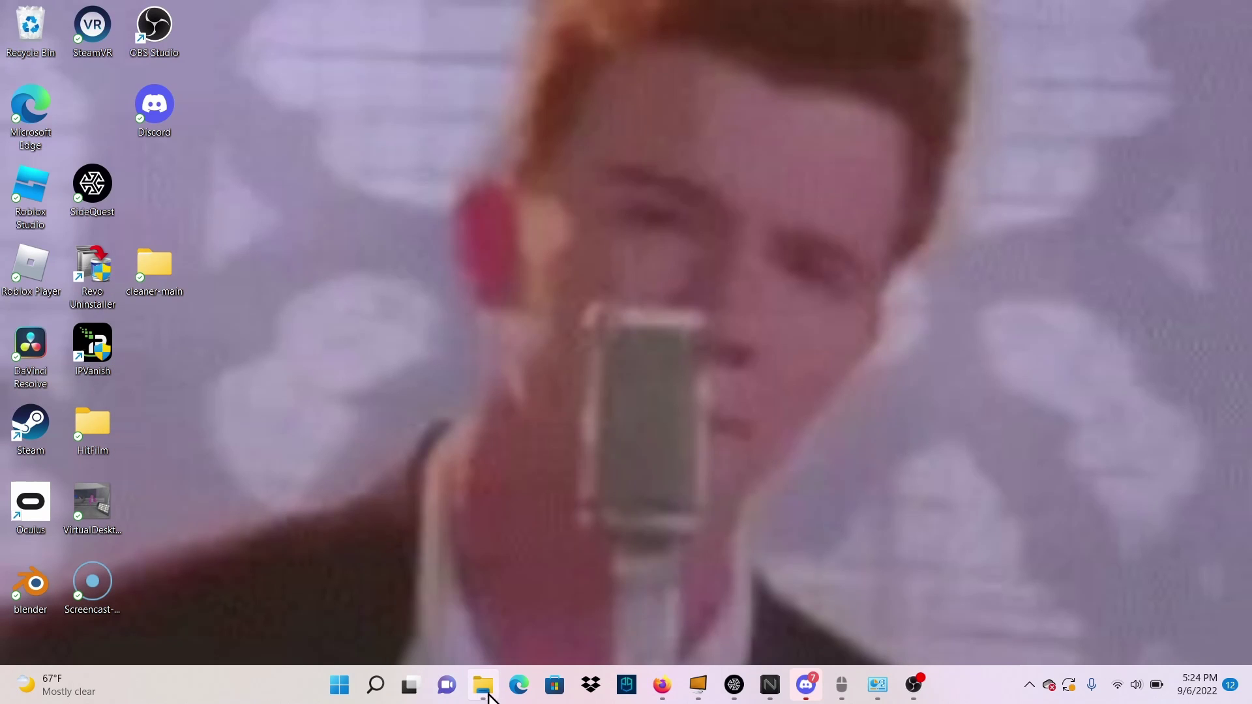
left_click(483, 685)
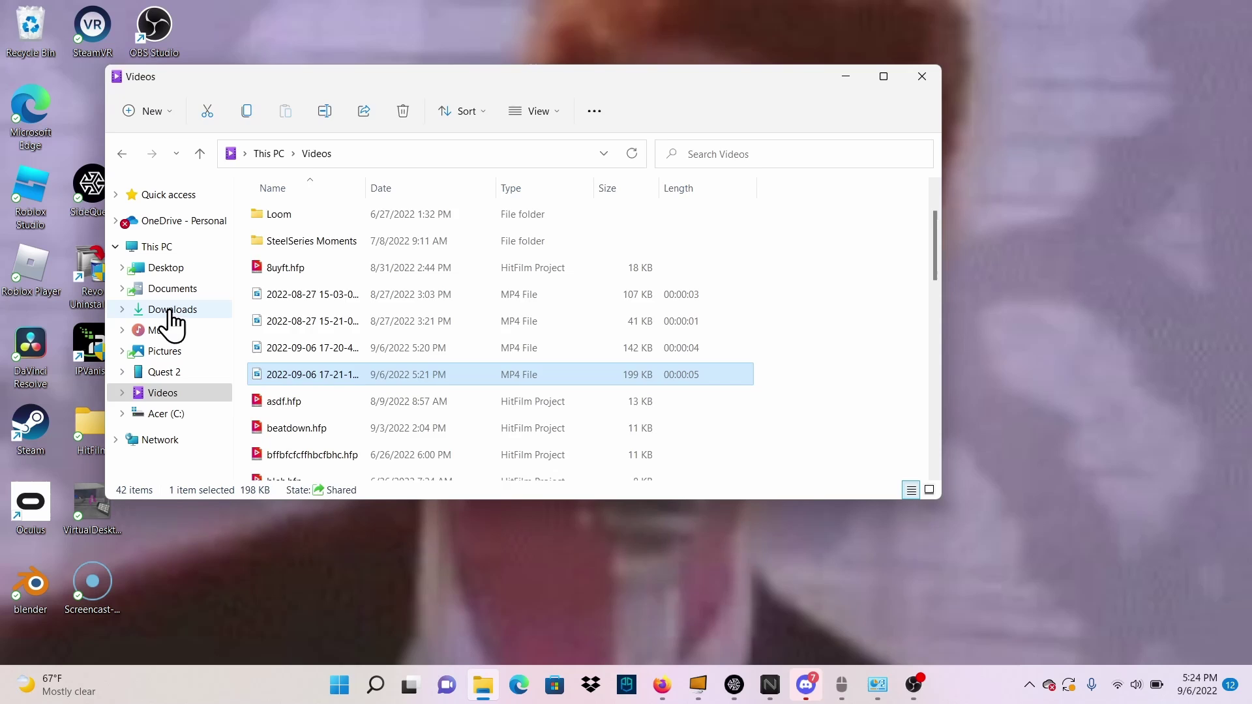
left_click(171, 311)
scroll(419, 358, "down", 10)
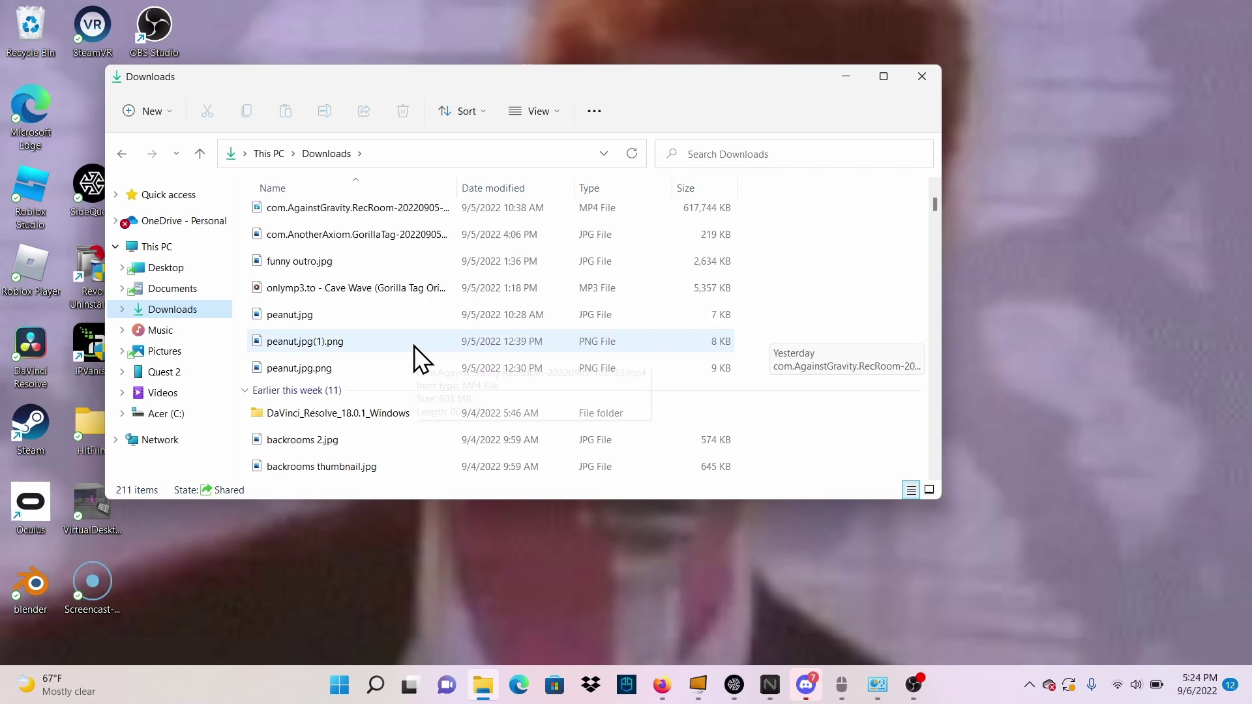
left_click(848, 77)
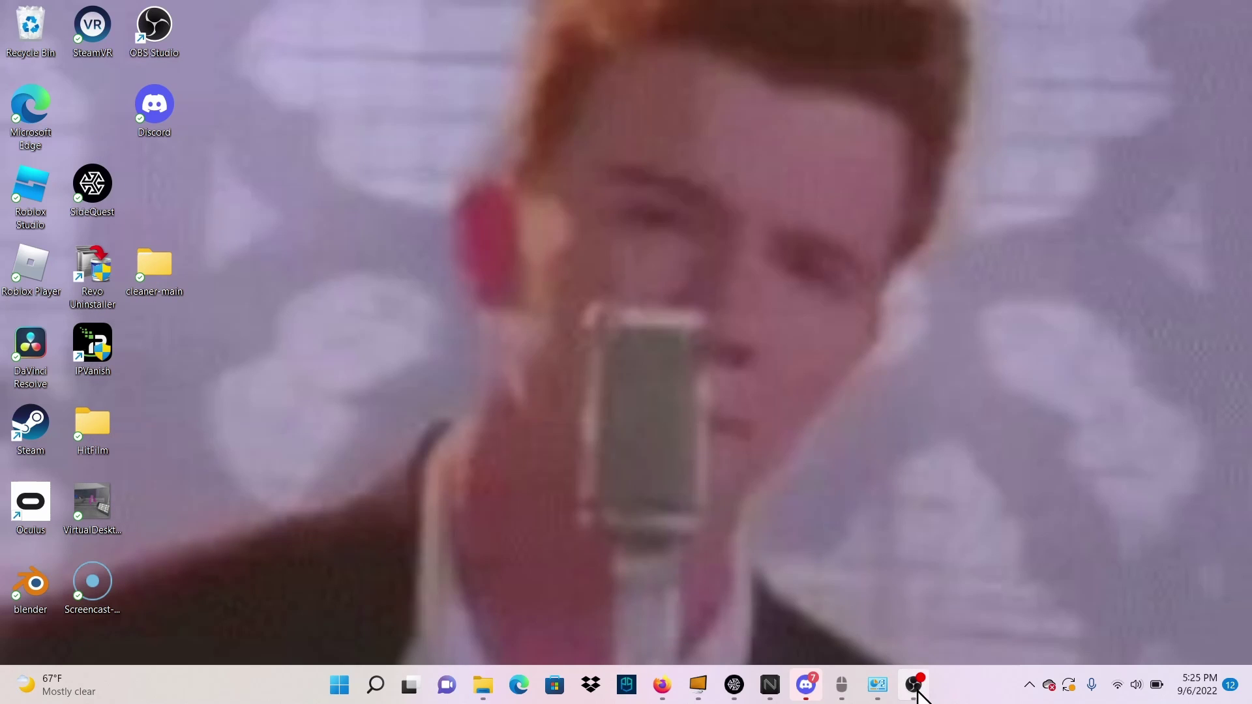
Bring up SideQuest and widen its window leftward to show the Quest 2 Headset Settings.
left_click(739, 690)
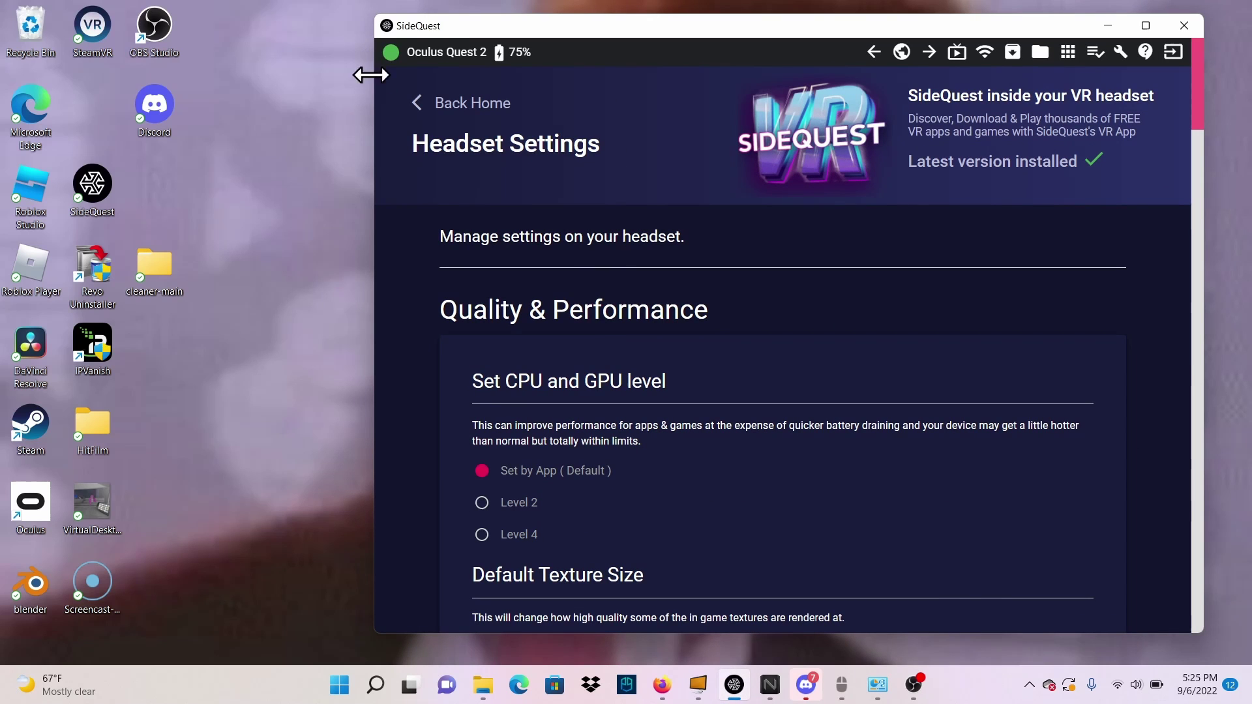
left_click_drag(371, 51, 257, 63)
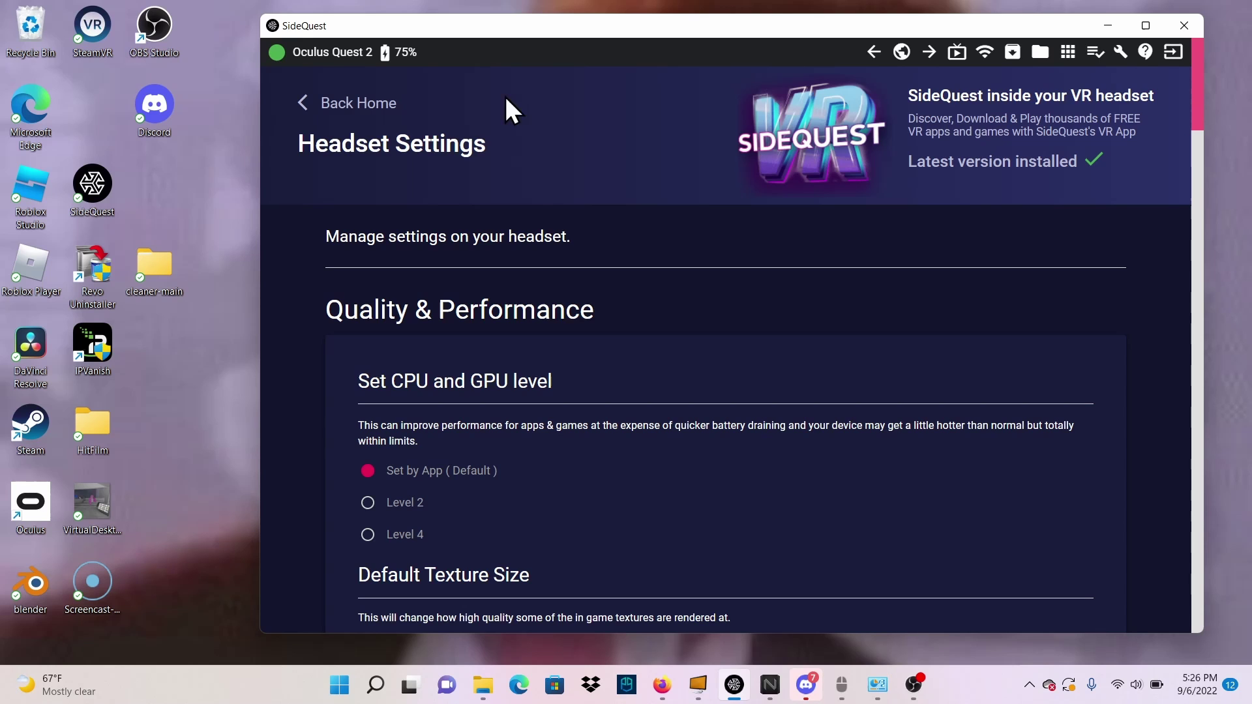
Try loading sdq.link in a new Firefox tab, hit server-not-found, then hide Firefox.
left_click(662, 685)
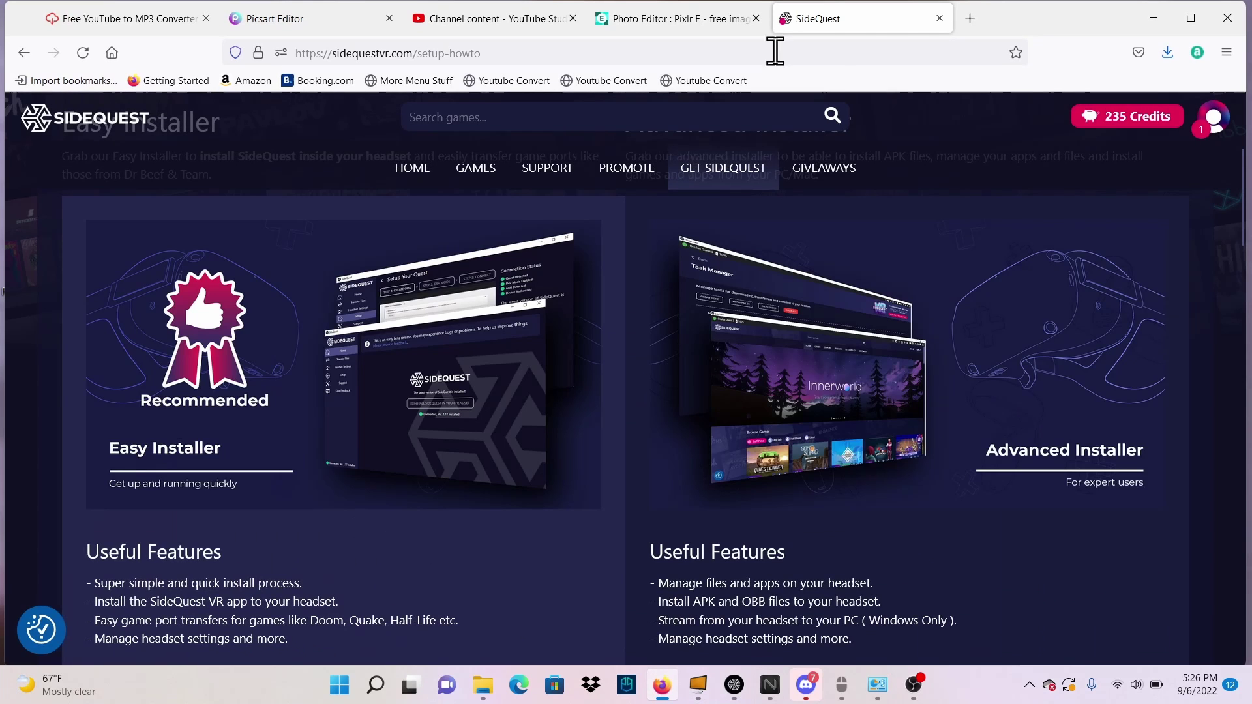
left_click(969, 18)
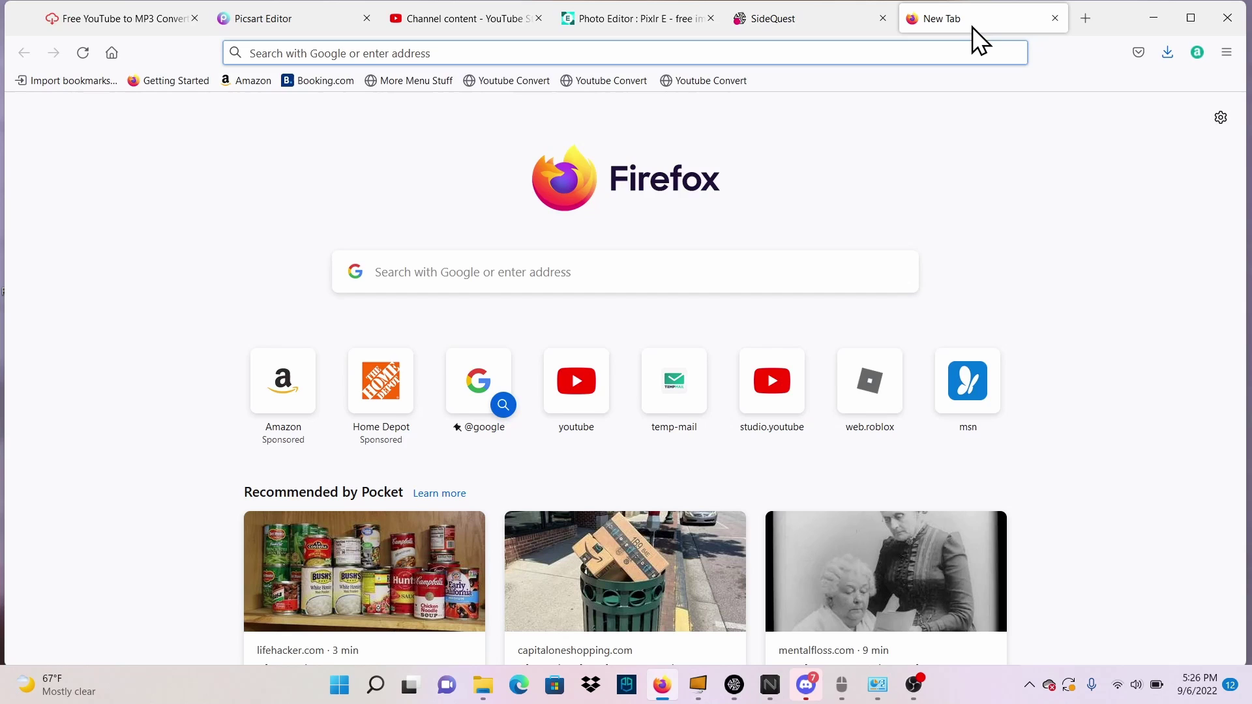
type("sdq")
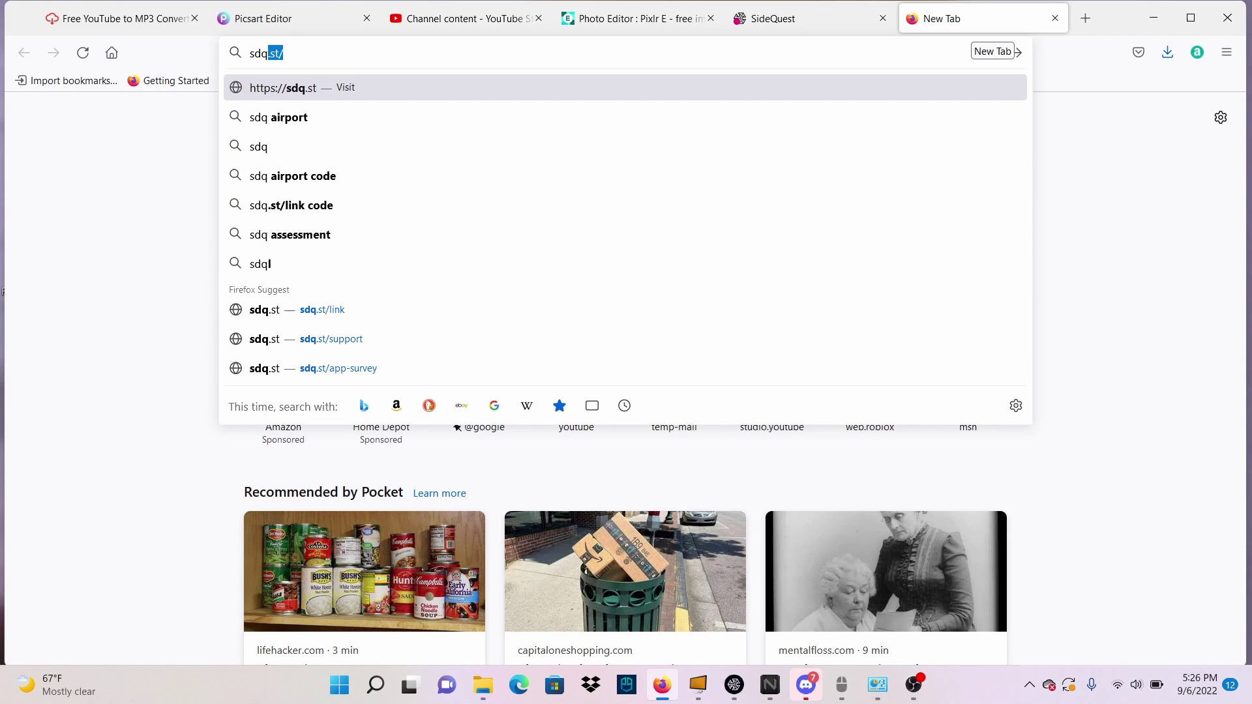
type(".link")
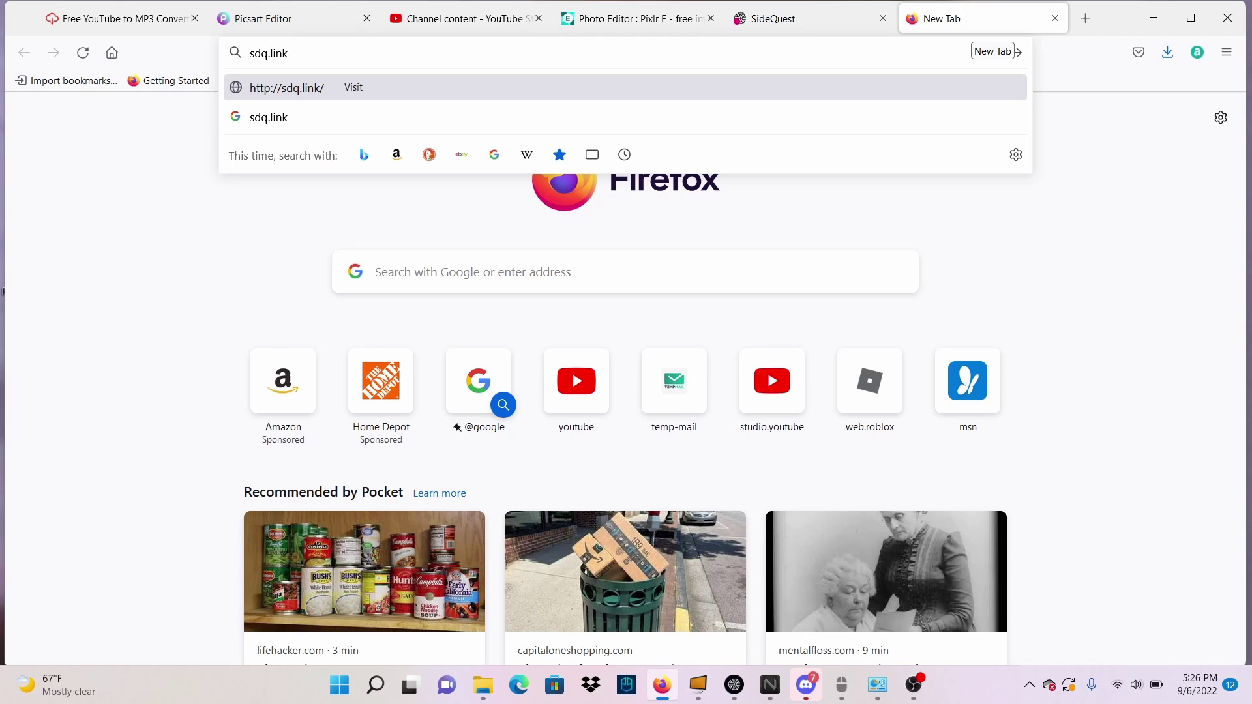
key("Return")
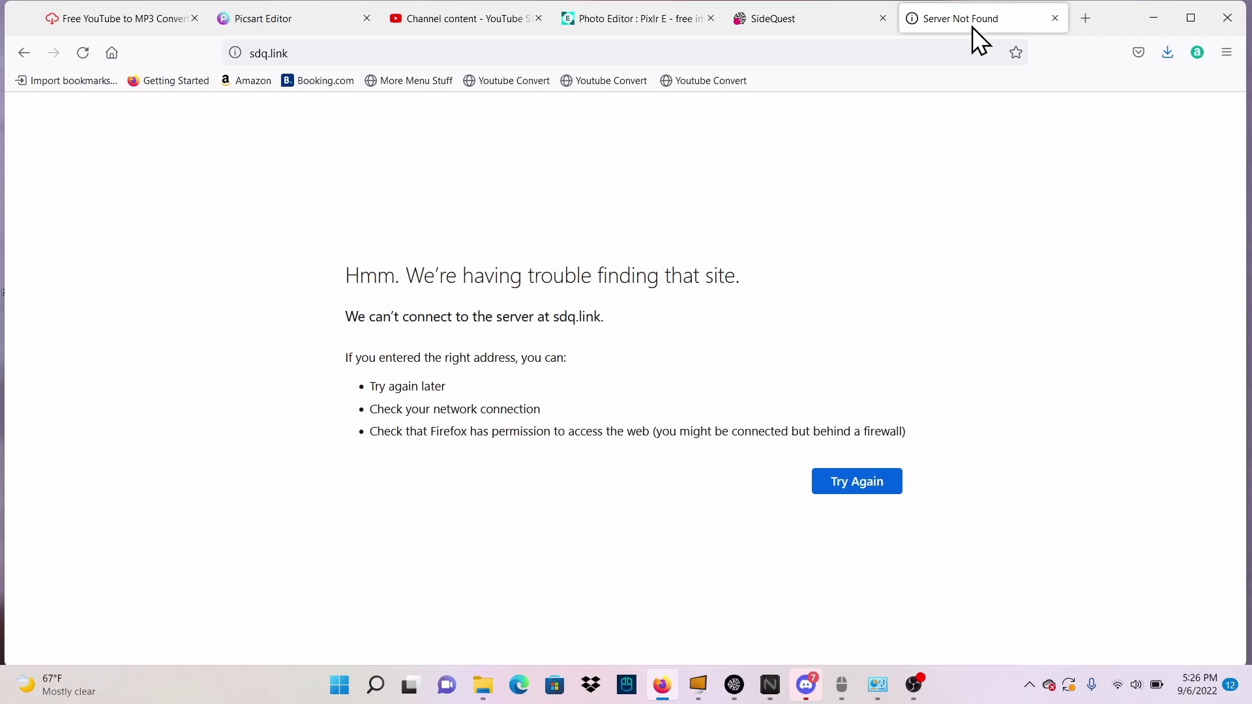
left_click(25, 52)
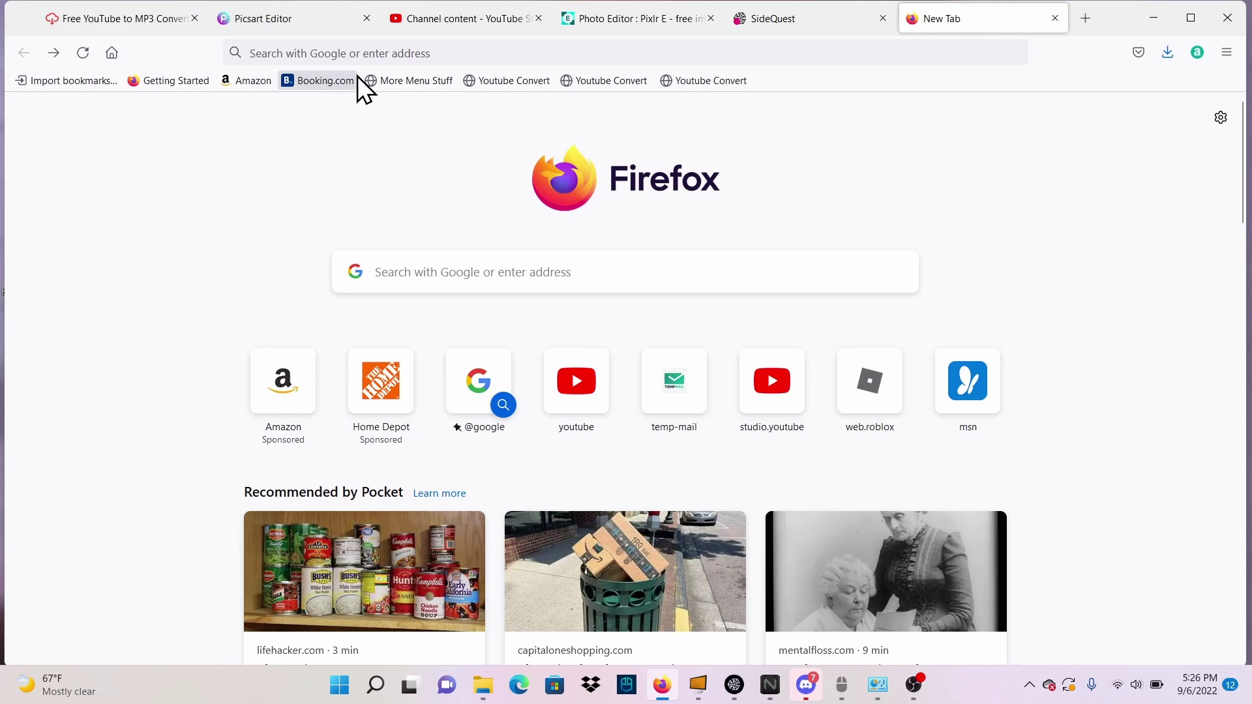
left_click(359, 54)
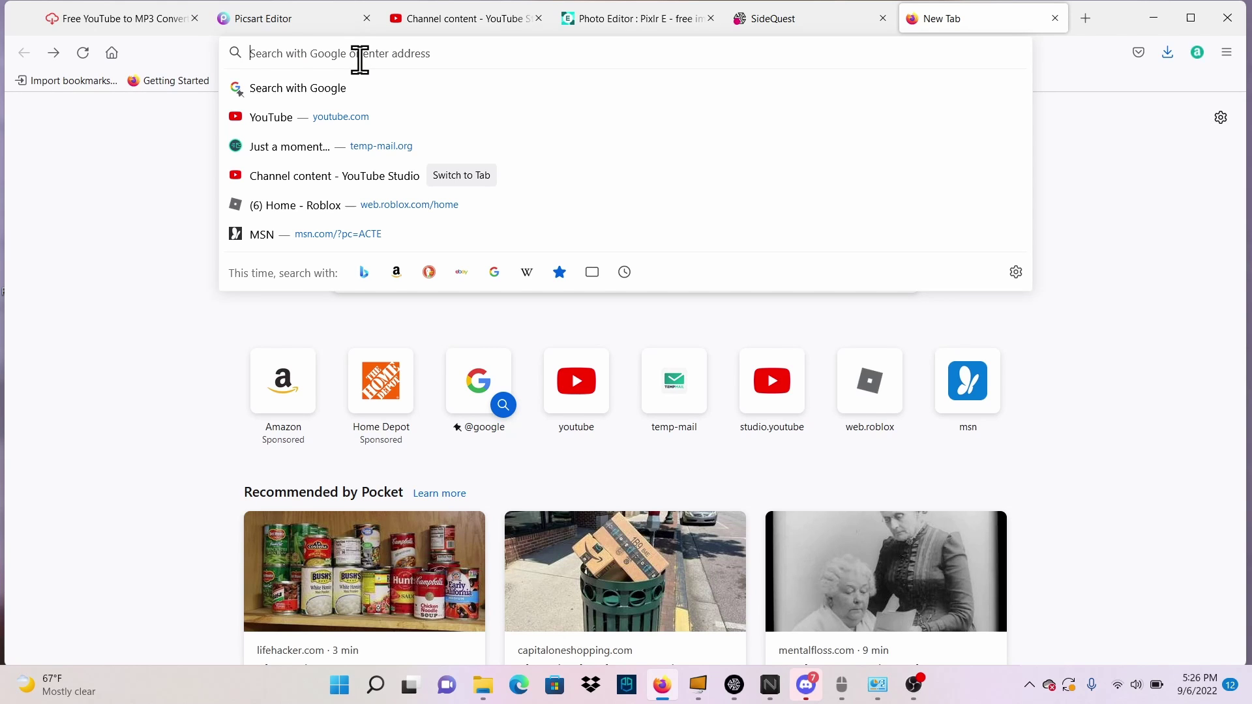
type("sdq.link")
key("Return")
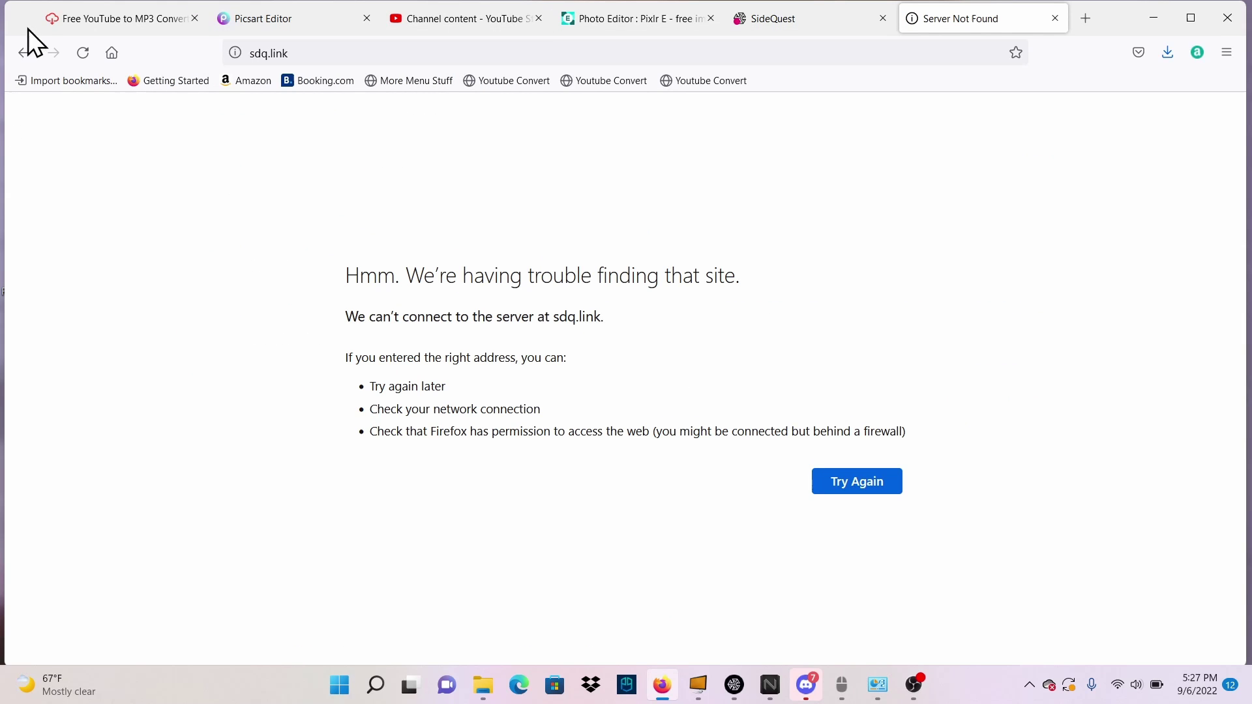
left_click(19, 50)
left_click(1149, 17)
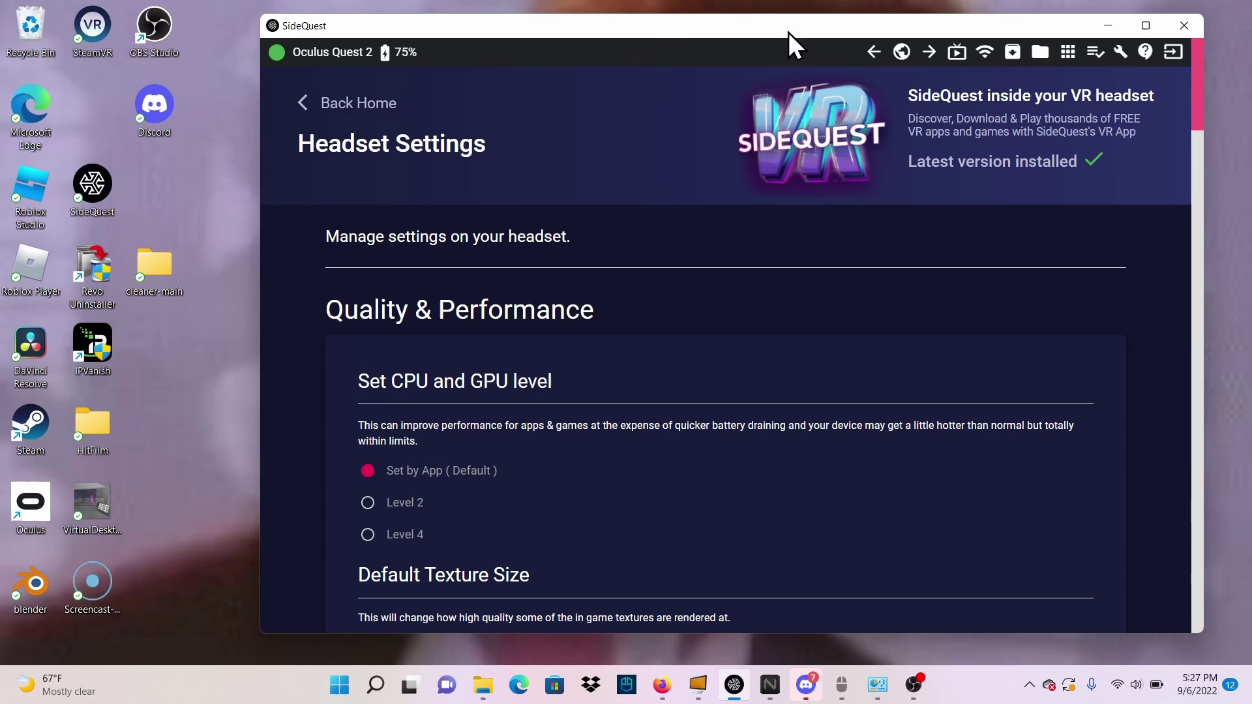
Go via HOME to the Quest 2's Device settings & tools and scroll to Streaming & Video.
left_click(901, 52)
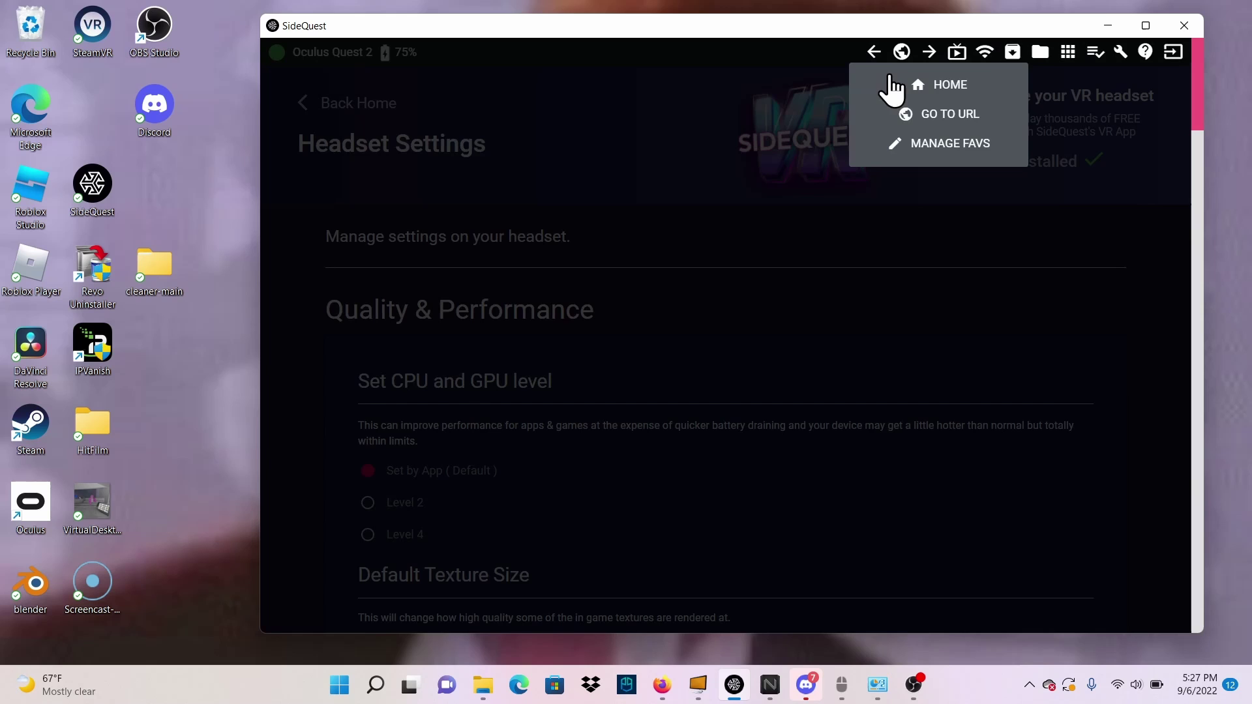
left_click(895, 88)
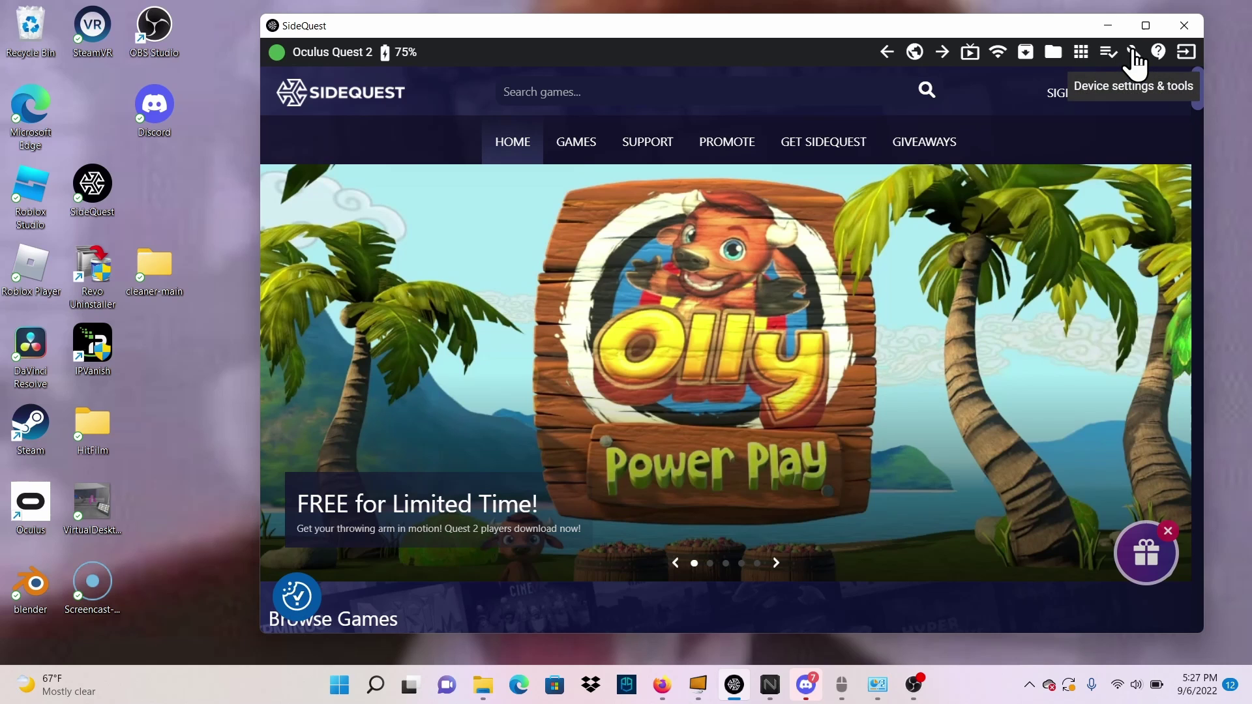
left_click(1133, 50)
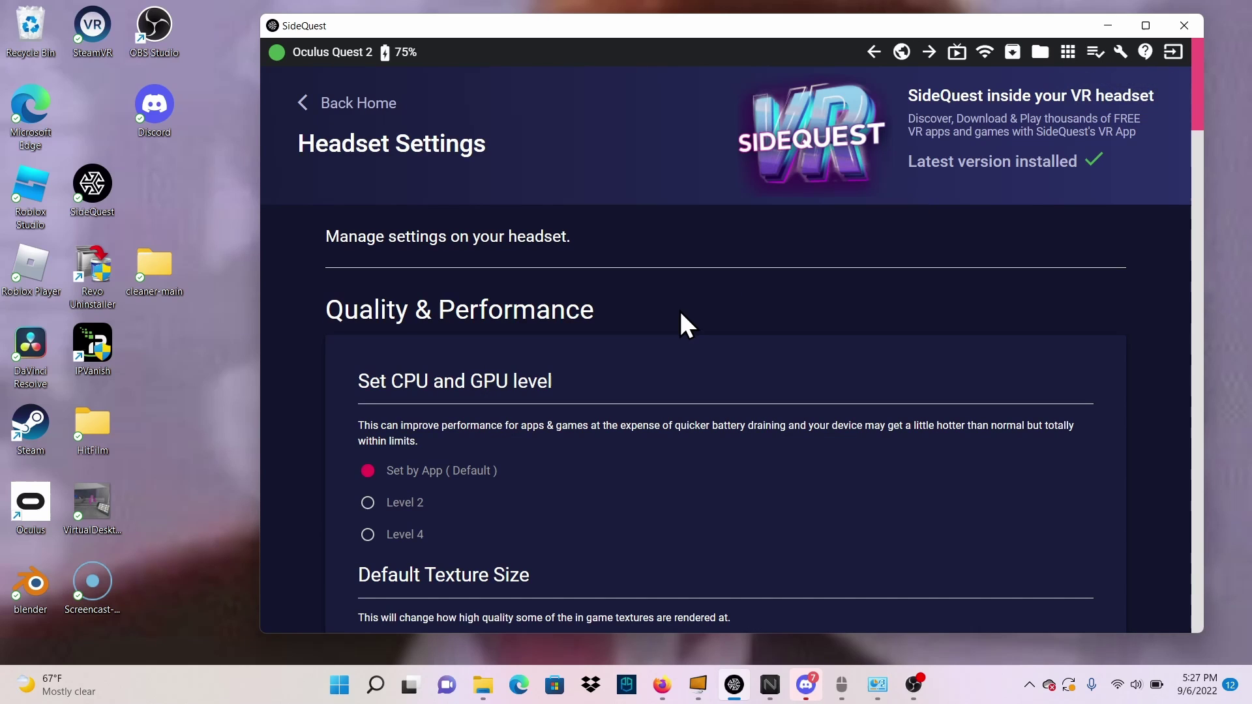
scroll(679, 308, "down", 4)
scroll(678, 310, "down", 2)
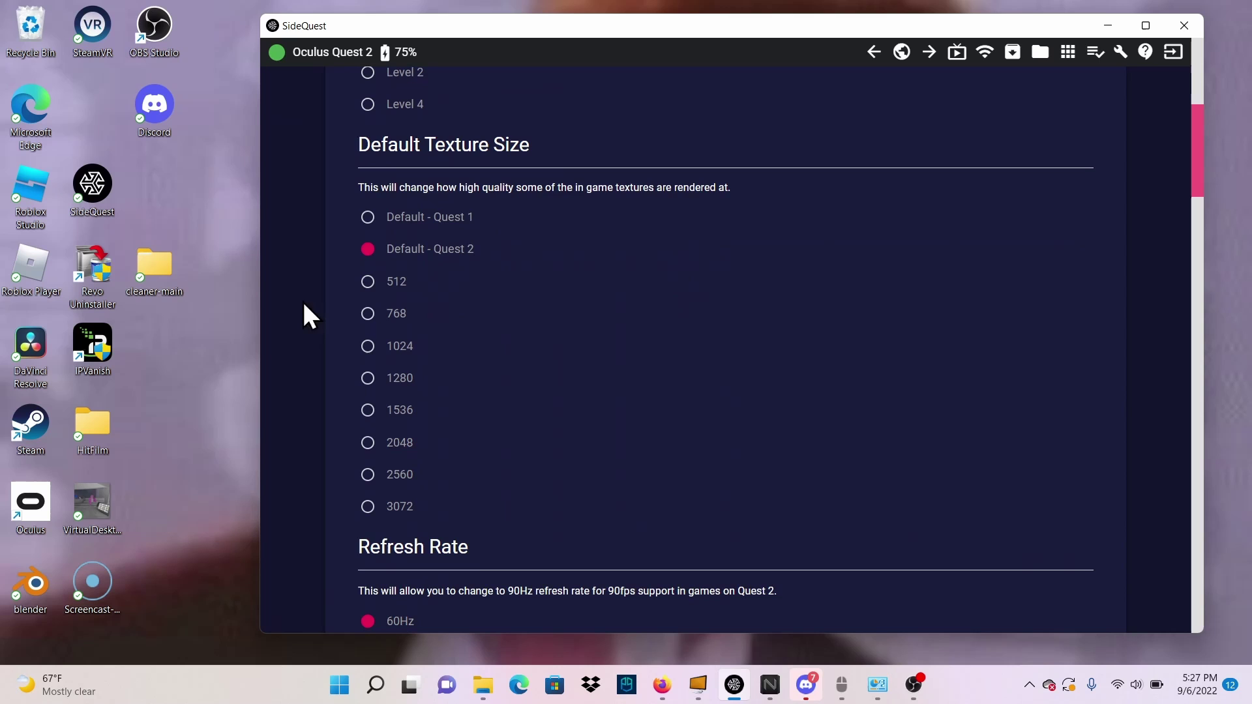
scroll(543, 472, "down", 5)
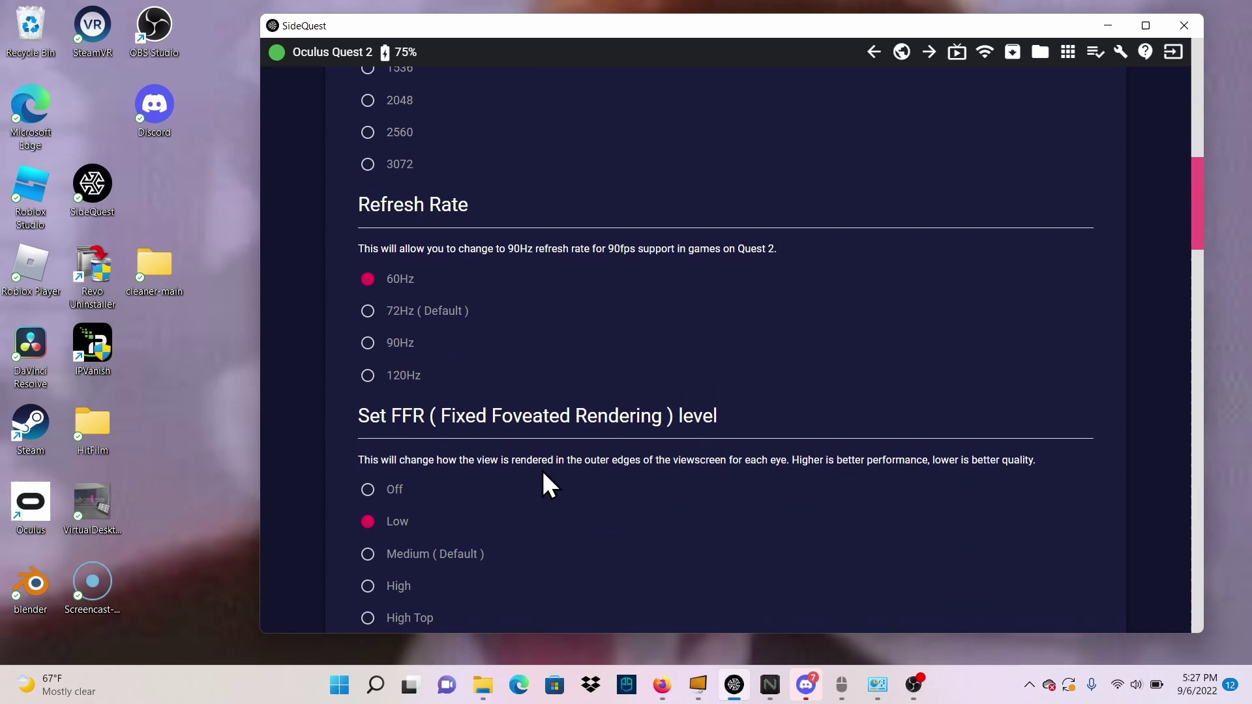
scroll(481, 255, "down", 4)
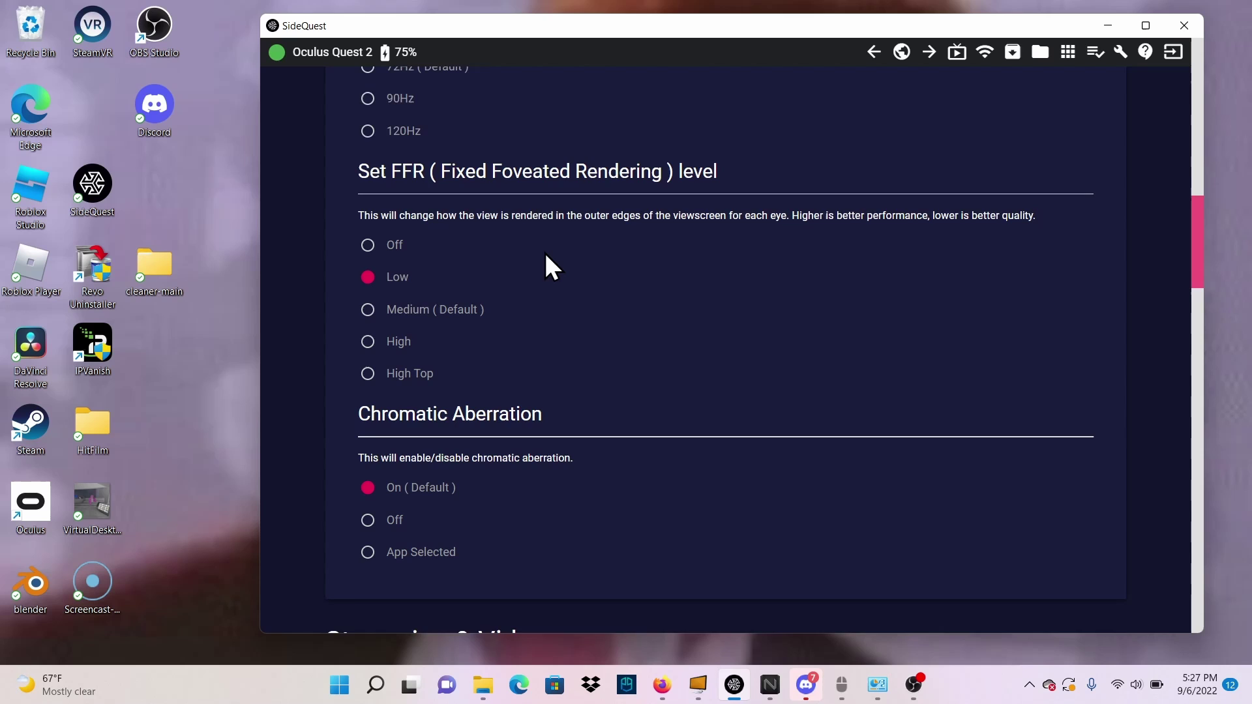
scroll(547, 264, "down", 4)
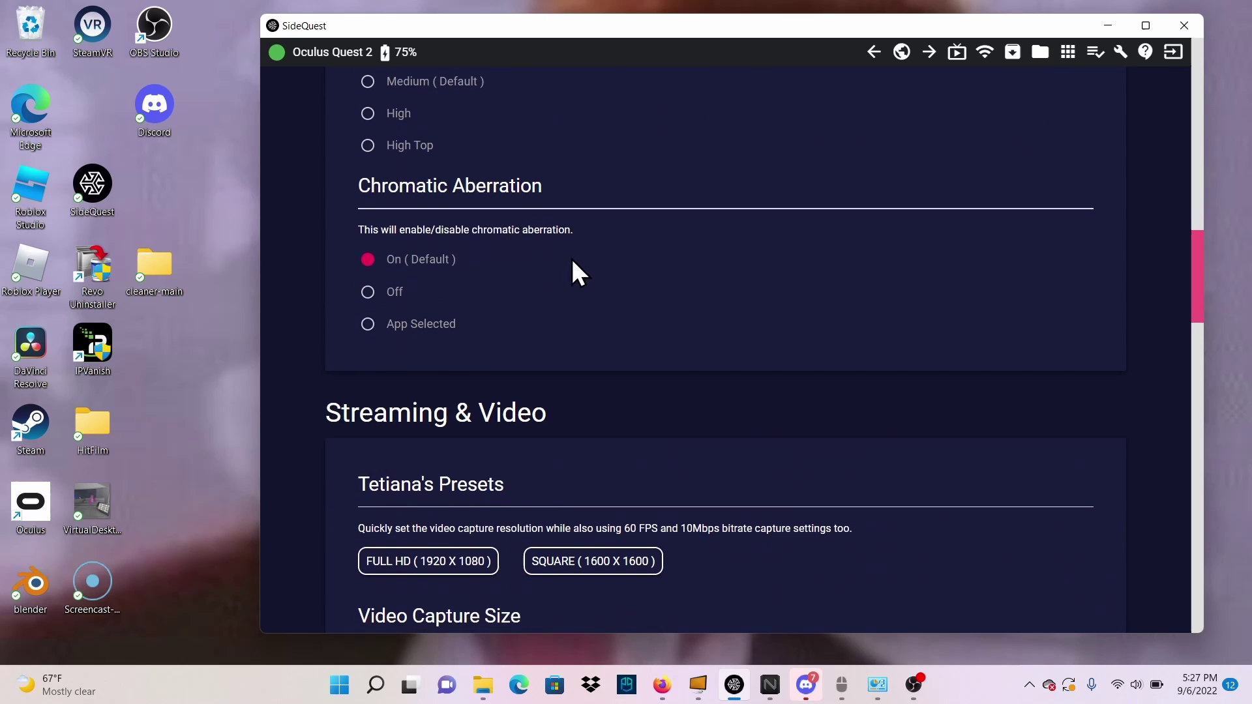
scroll(572, 260, "down", 4)
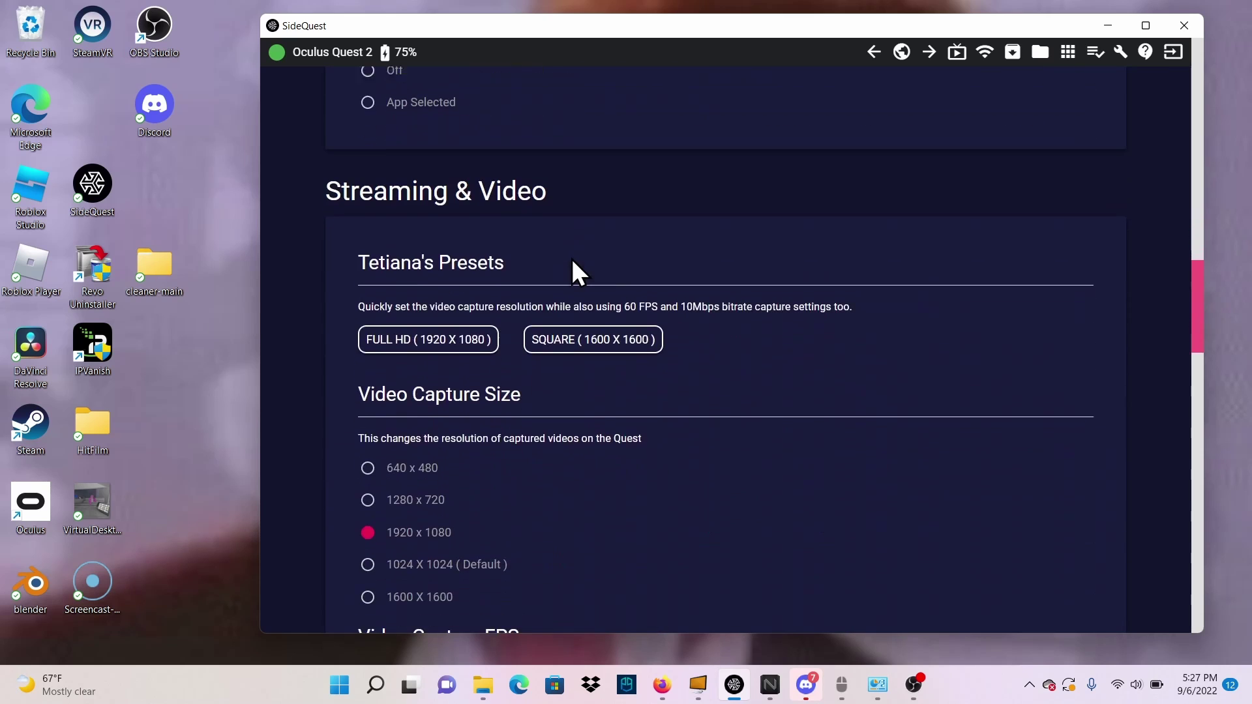
Apply the FULL HD (1920 x 1080) capture preset, giving 60fps at 10mbps.
left_click(397, 336)
scroll(616, 450, "down", 4)
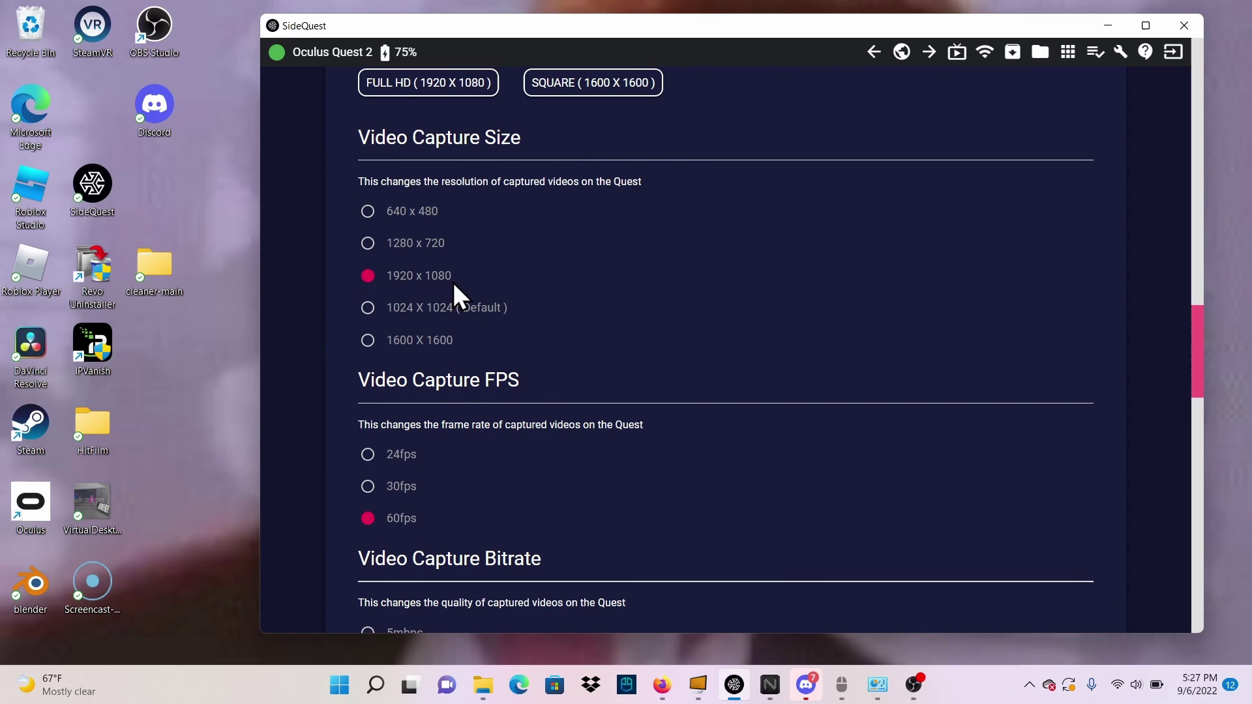
scroll(552, 318, "down", 3)
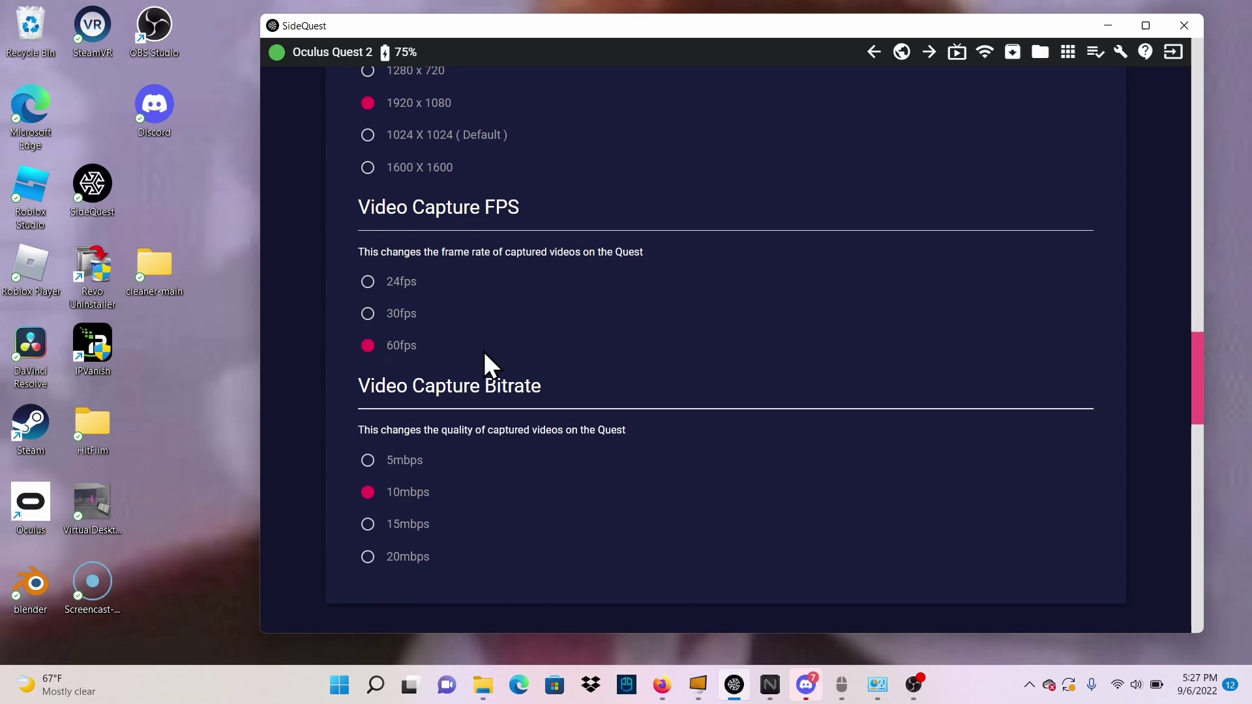
scroll(490, 362, "down", 3)
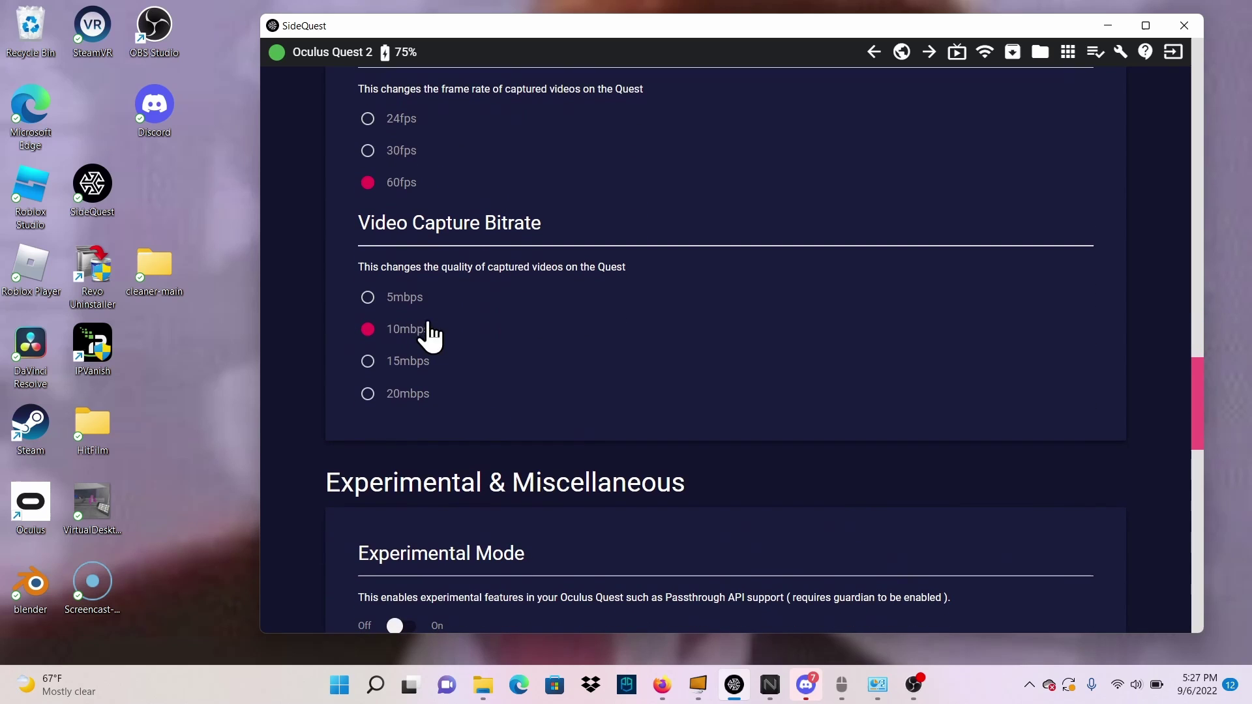
scroll(495, 352, "down", 5)
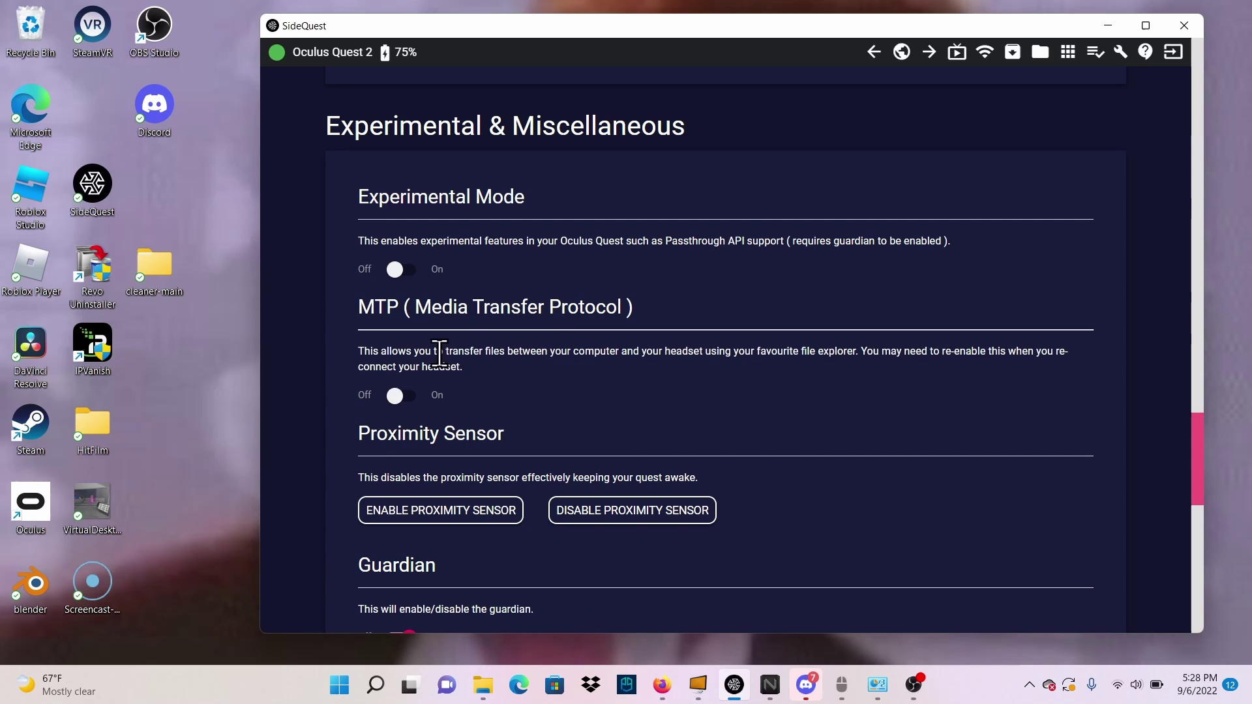
Turn MTP on and open the Quest 2's Internal shared storage in File Explorer.
left_click(401, 397)
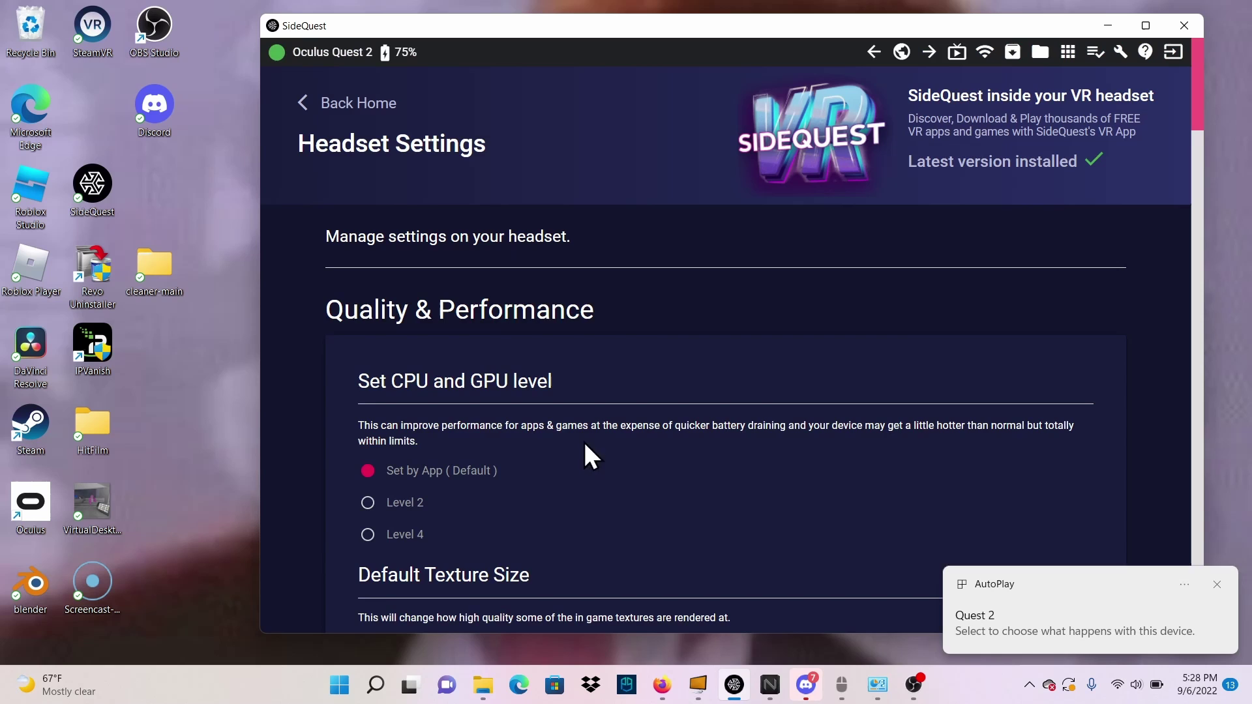
left_click(483, 685)
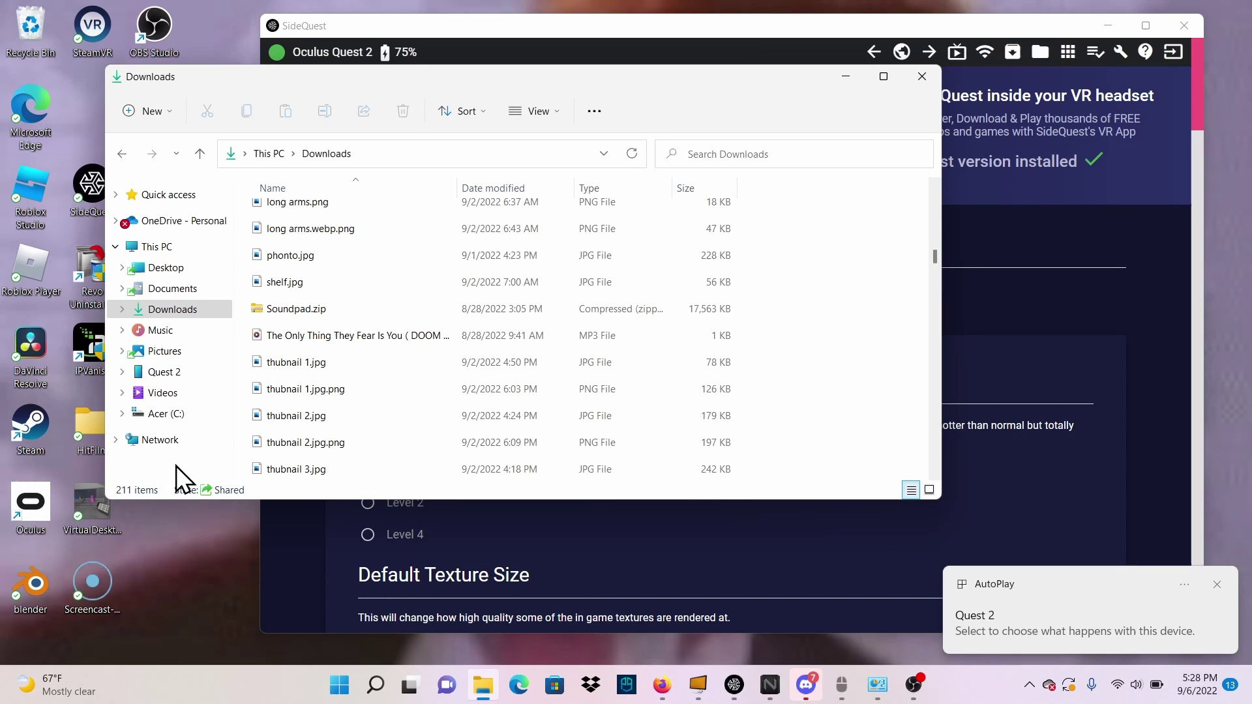
left_click(144, 373)
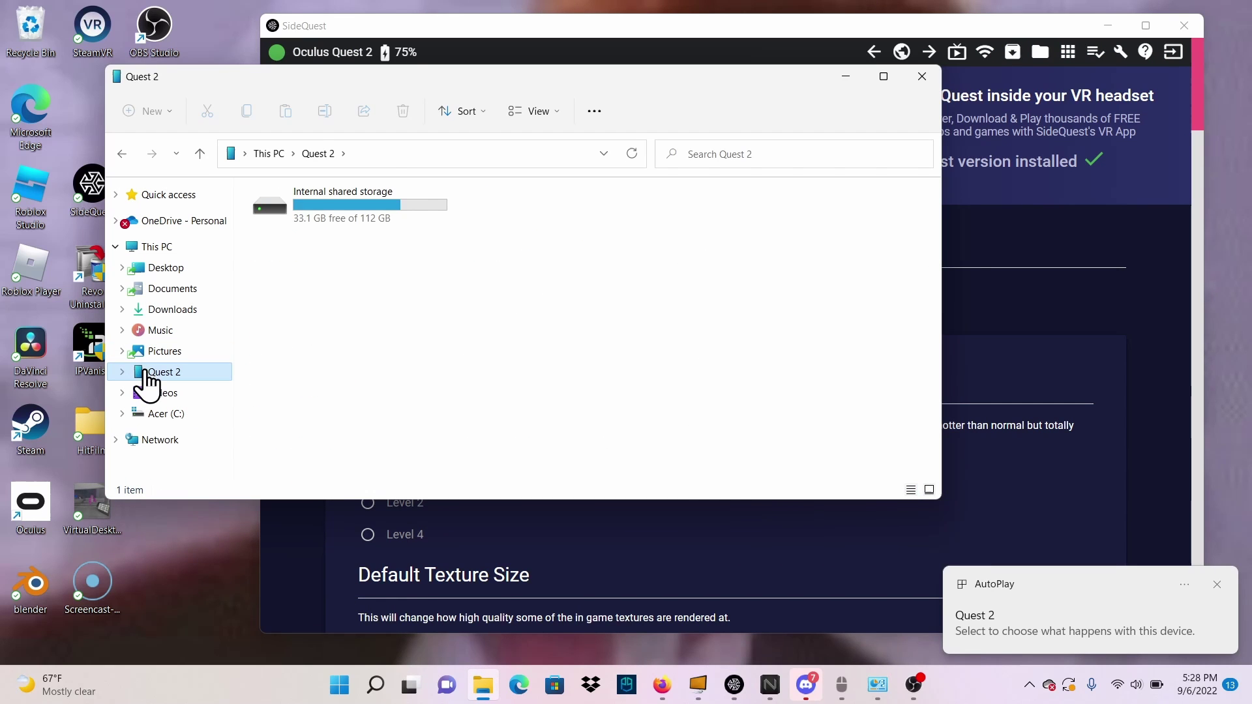
double_click(379, 193)
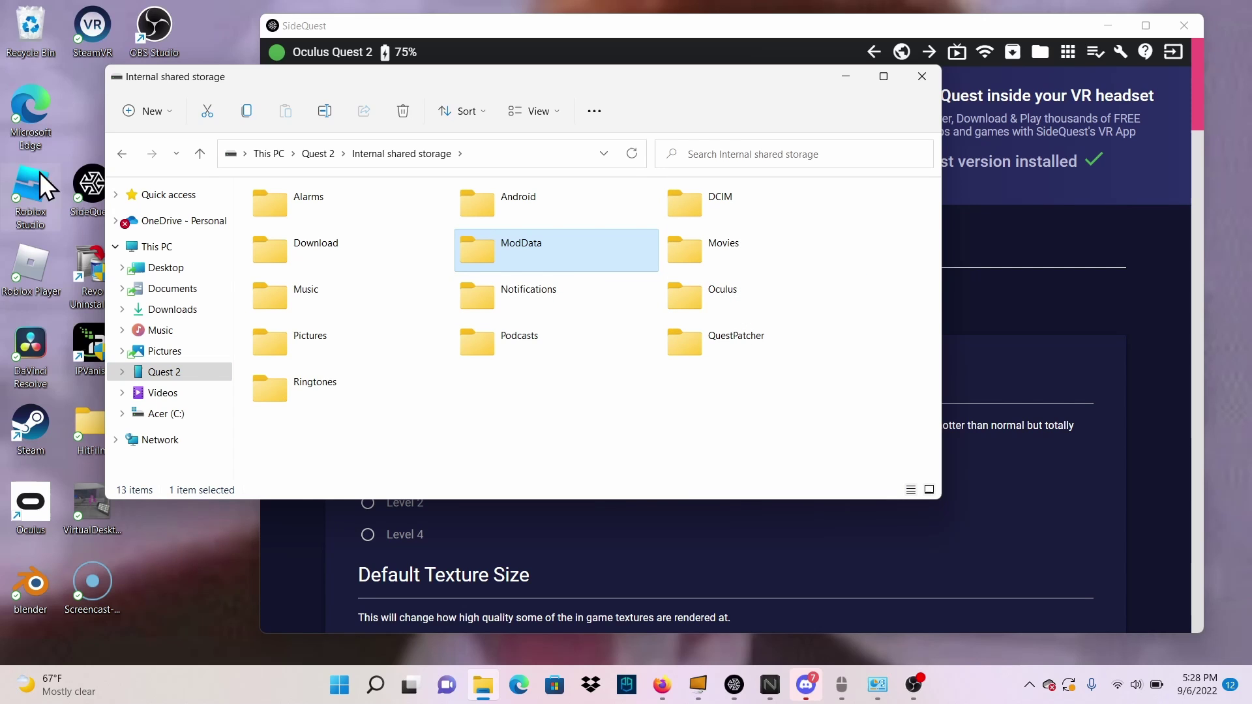
left_click(170, 375)
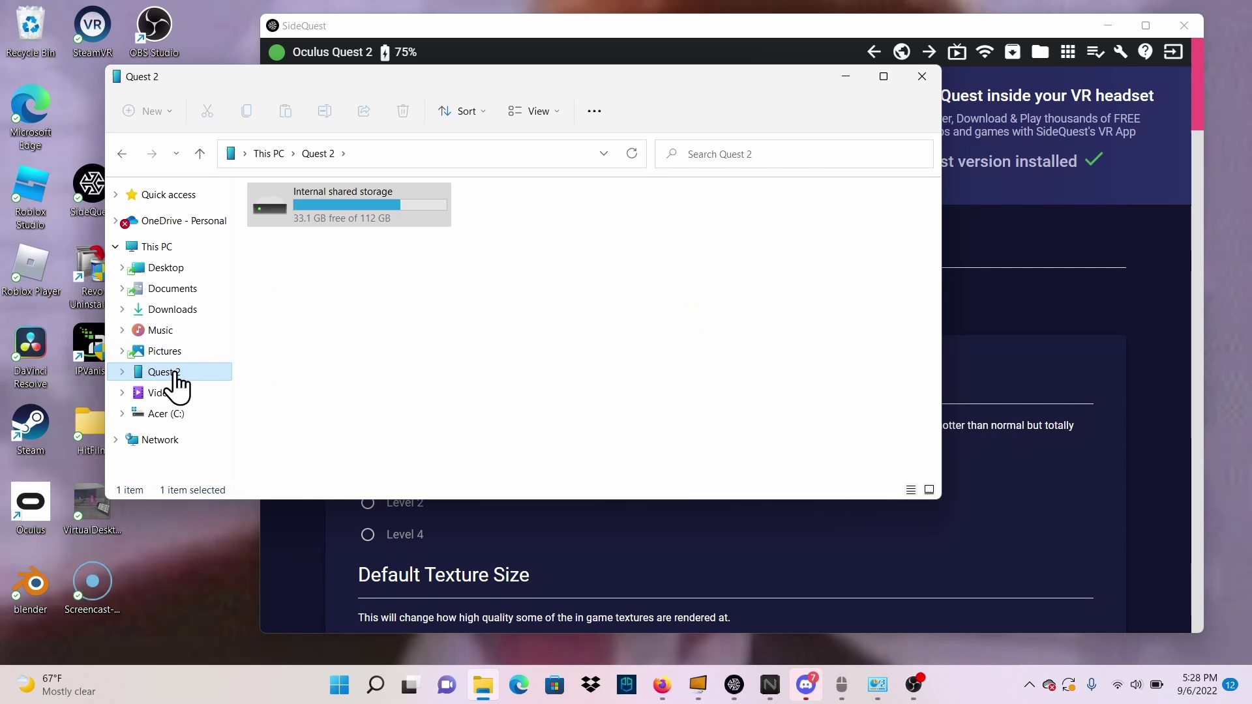
left_click(398, 207)
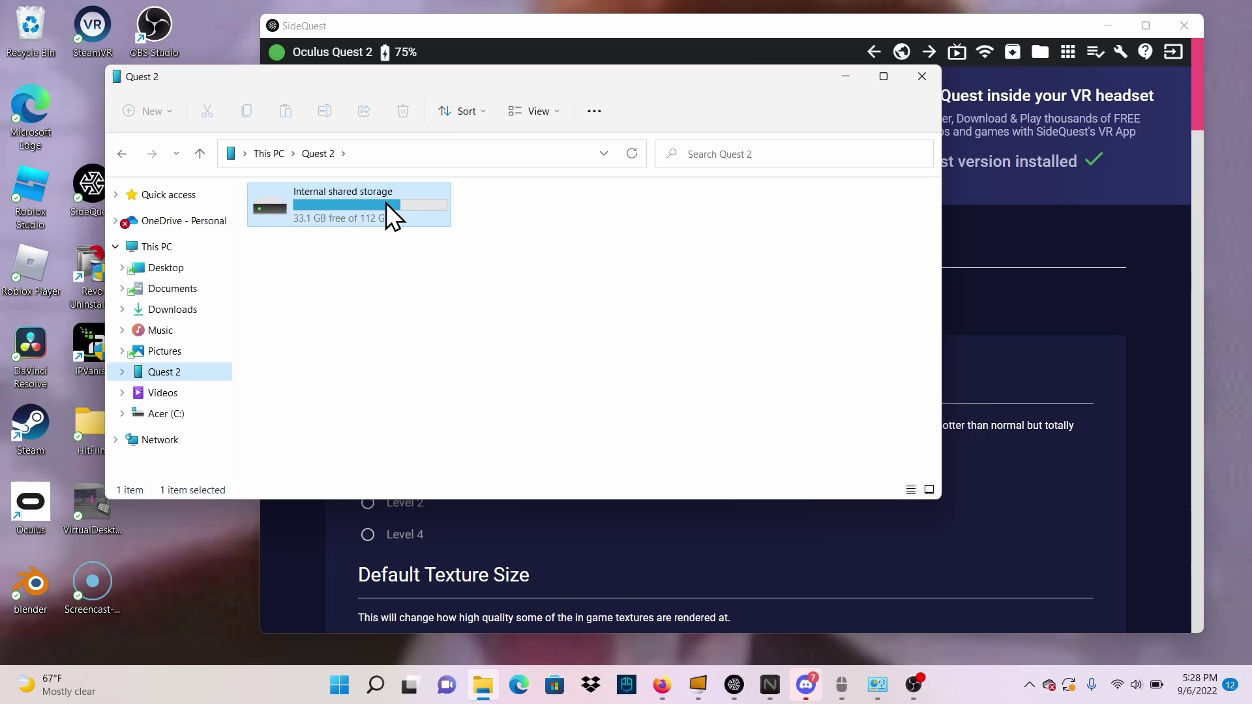
double_click(386, 203)
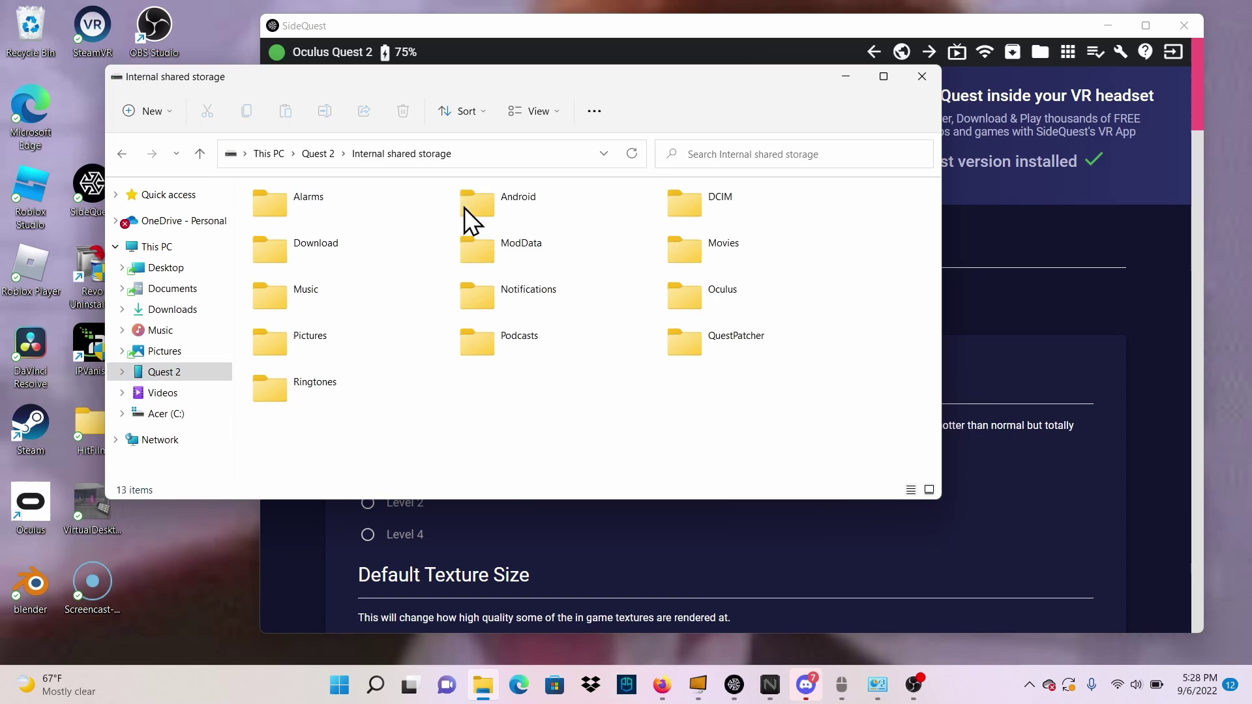
Open Oculus > VideoShots and scroll through its 131 mp4 recordings.
left_click(738, 291)
double_click(738, 291)
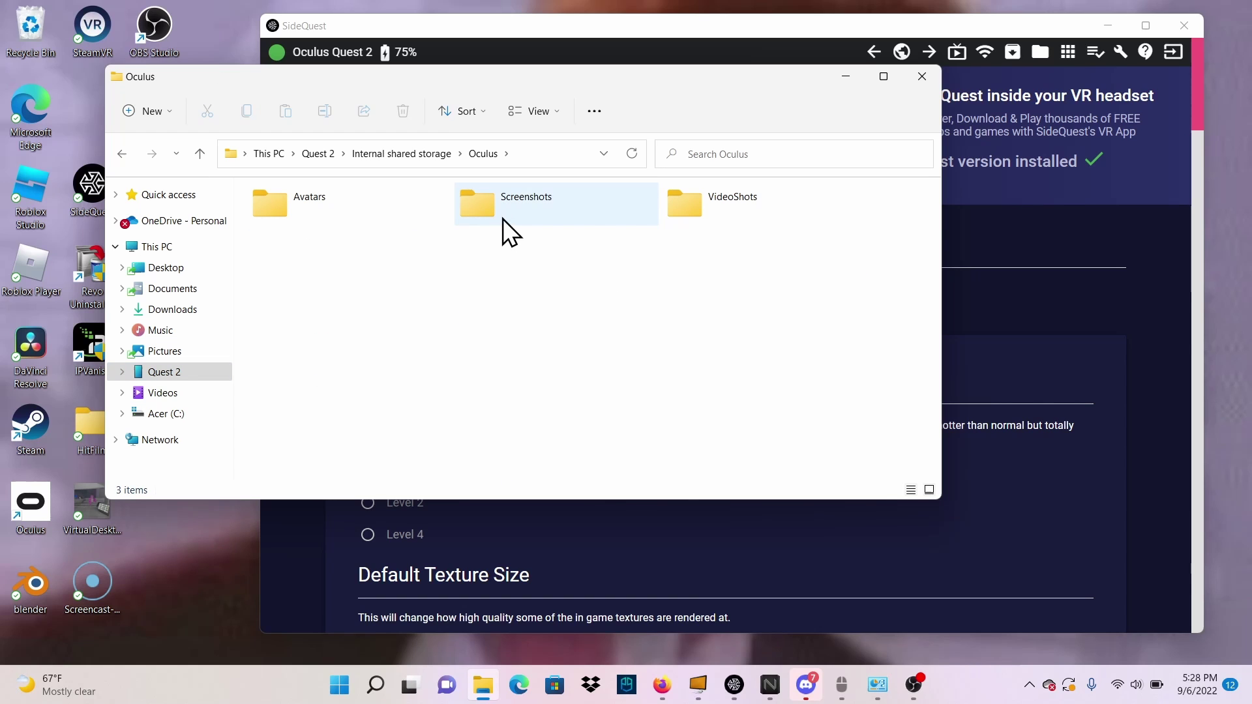
double_click(546, 209)
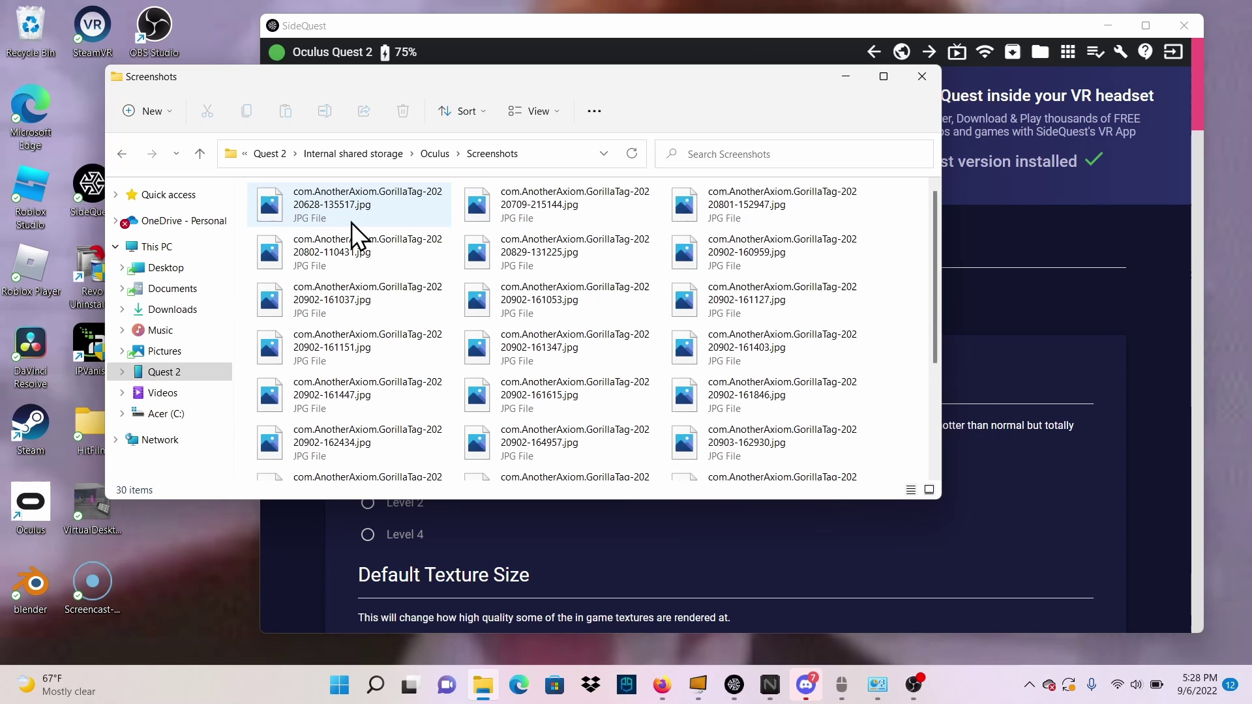
left_click(123, 155)
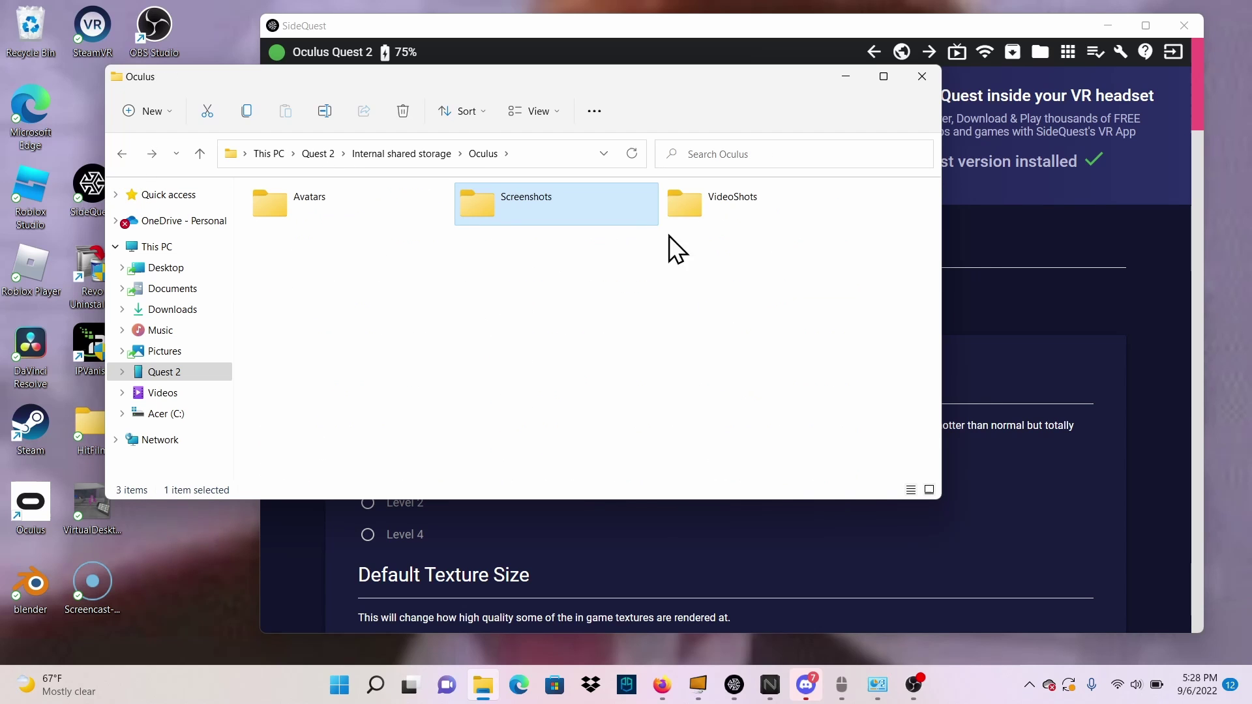
double_click(776, 197)
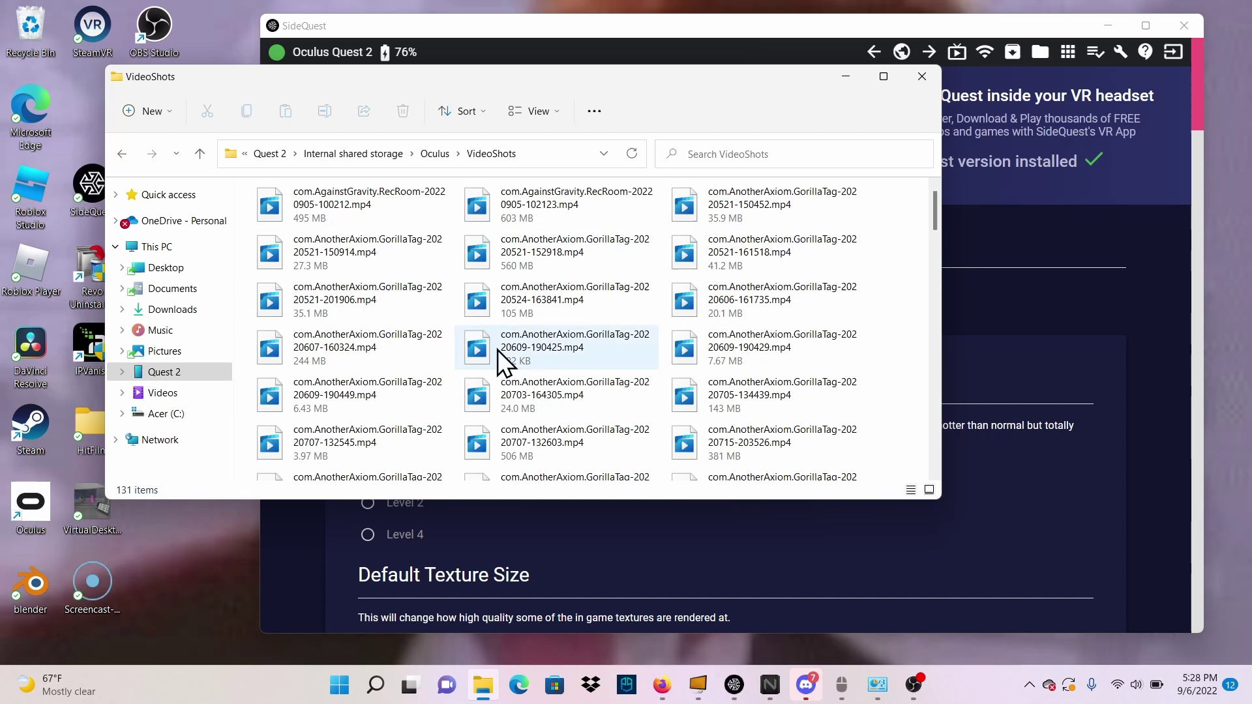
scroll(622, 376, "down", 15)
scroll(622, 376, "down", 2)
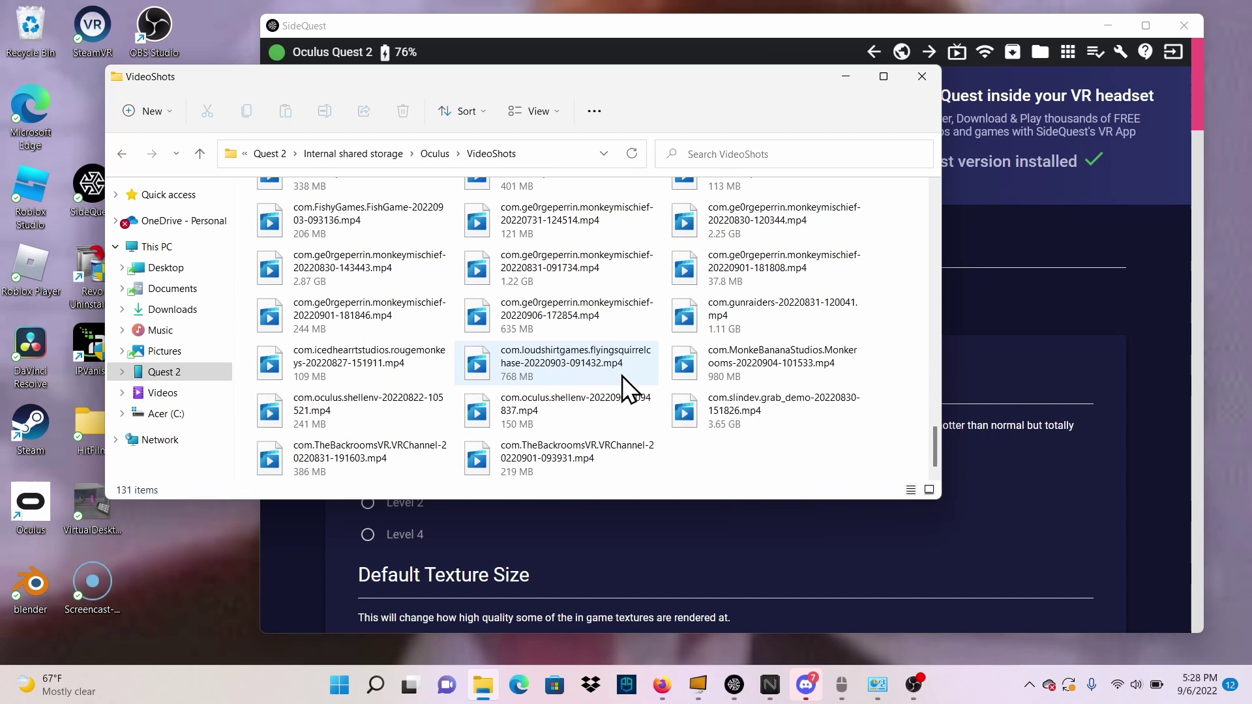
scroll(622, 376, "up", 5)
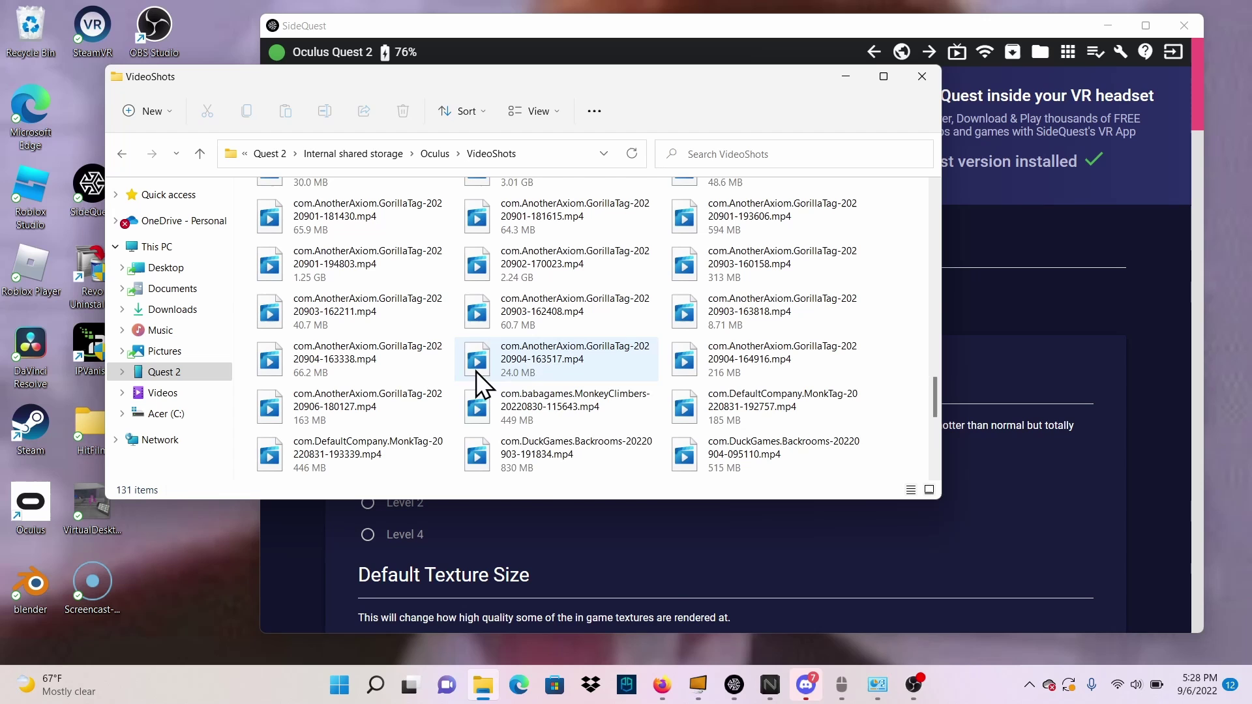
scroll(593, 452, "down", 1)
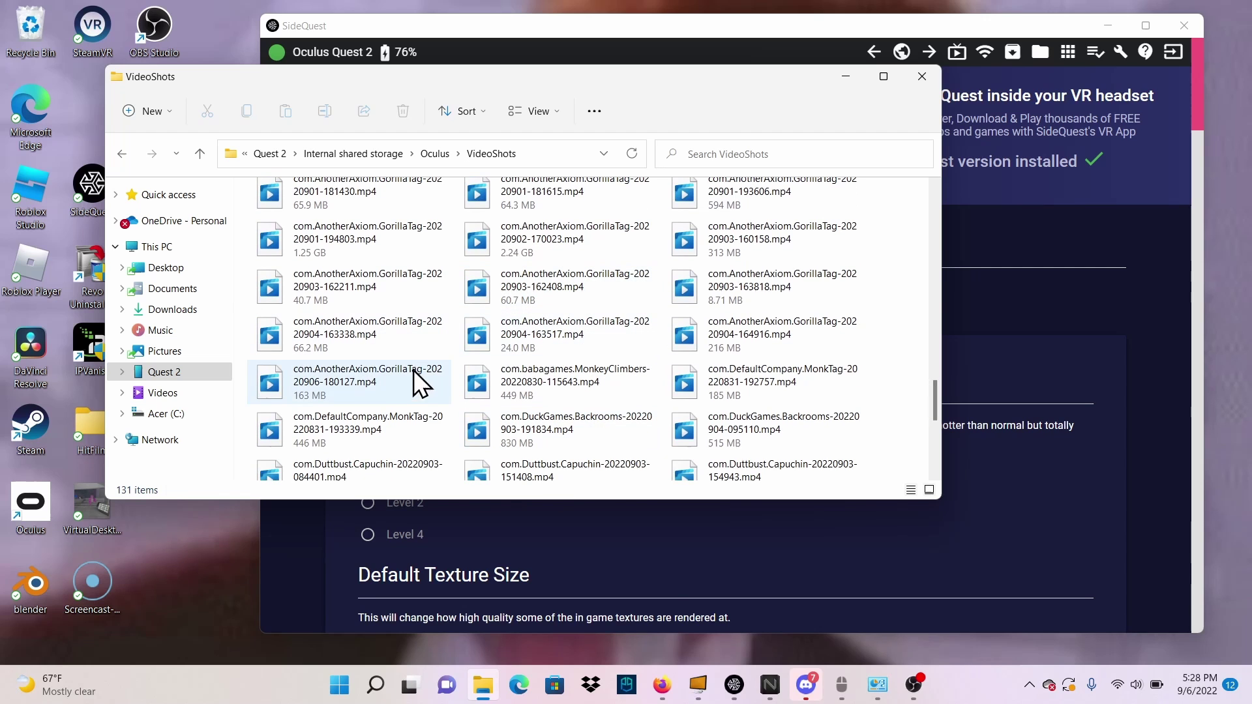
double_click(385, 386)
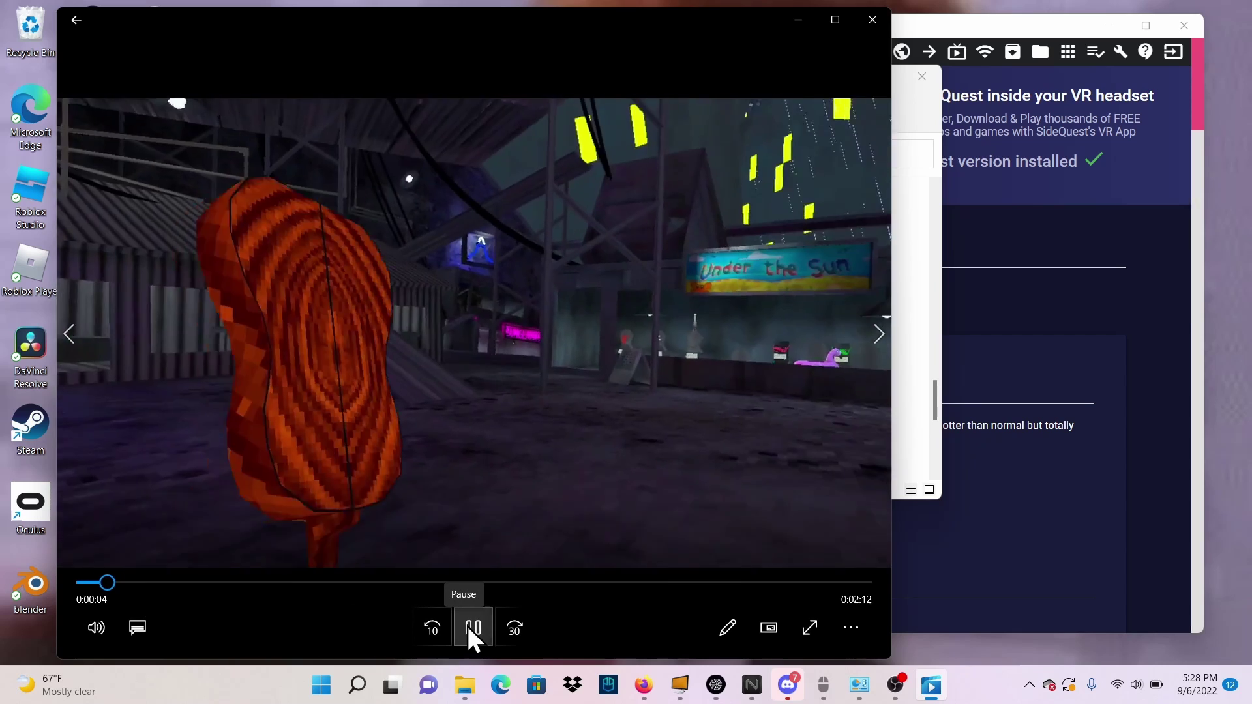
left_click(470, 627)
Close the preview and drag com.AnotherAxiom.GorillaTag-20220906-180127.mp4 into Downloads.
left_click(873, 19)
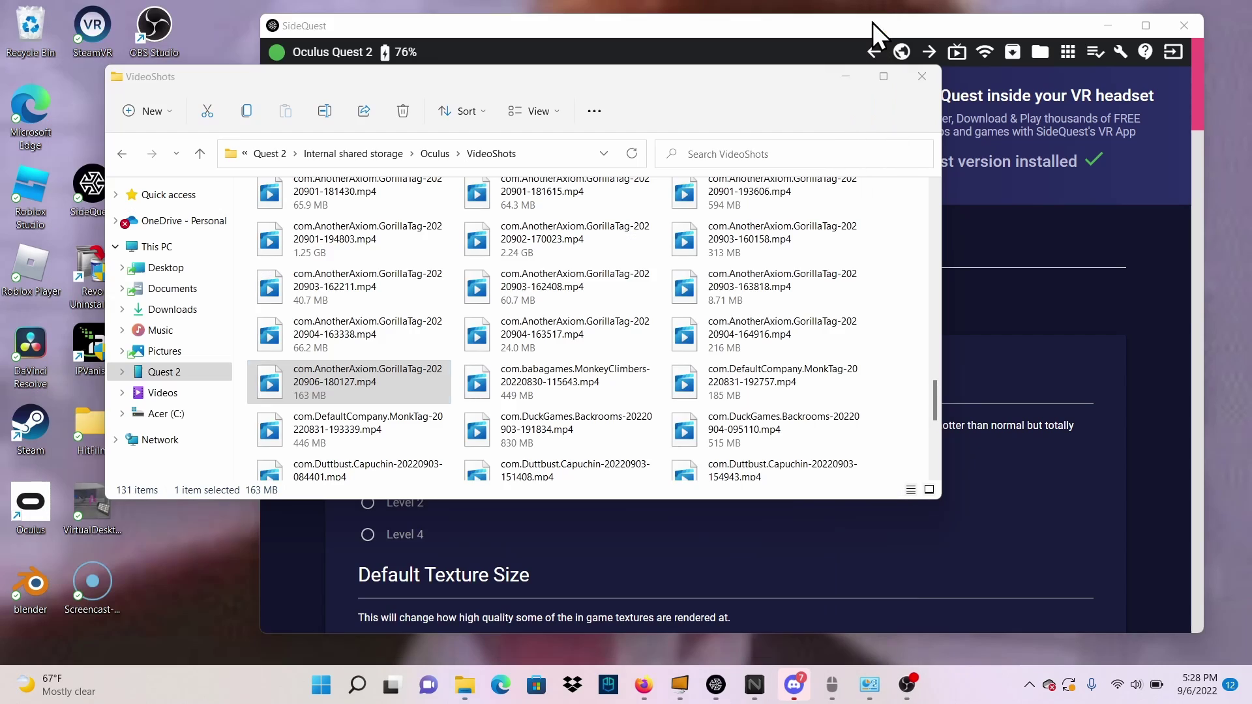
left_click(844, 77)
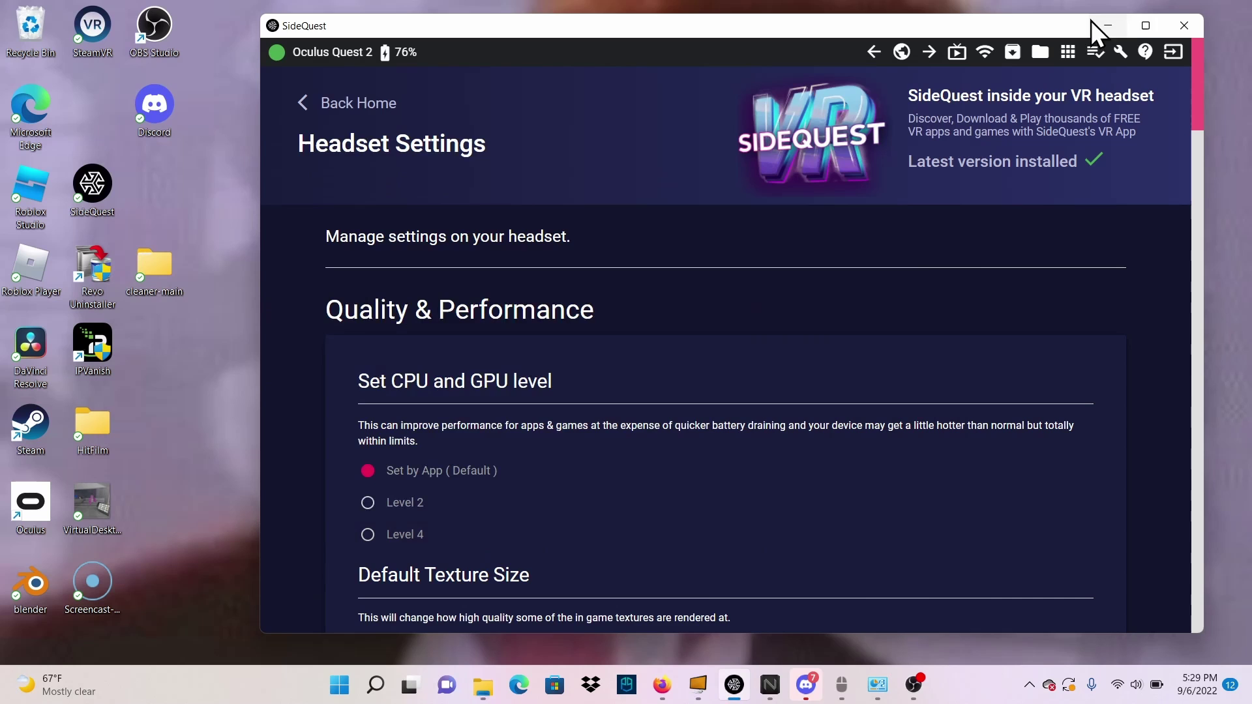
scroll(650, 302, "down", 8)
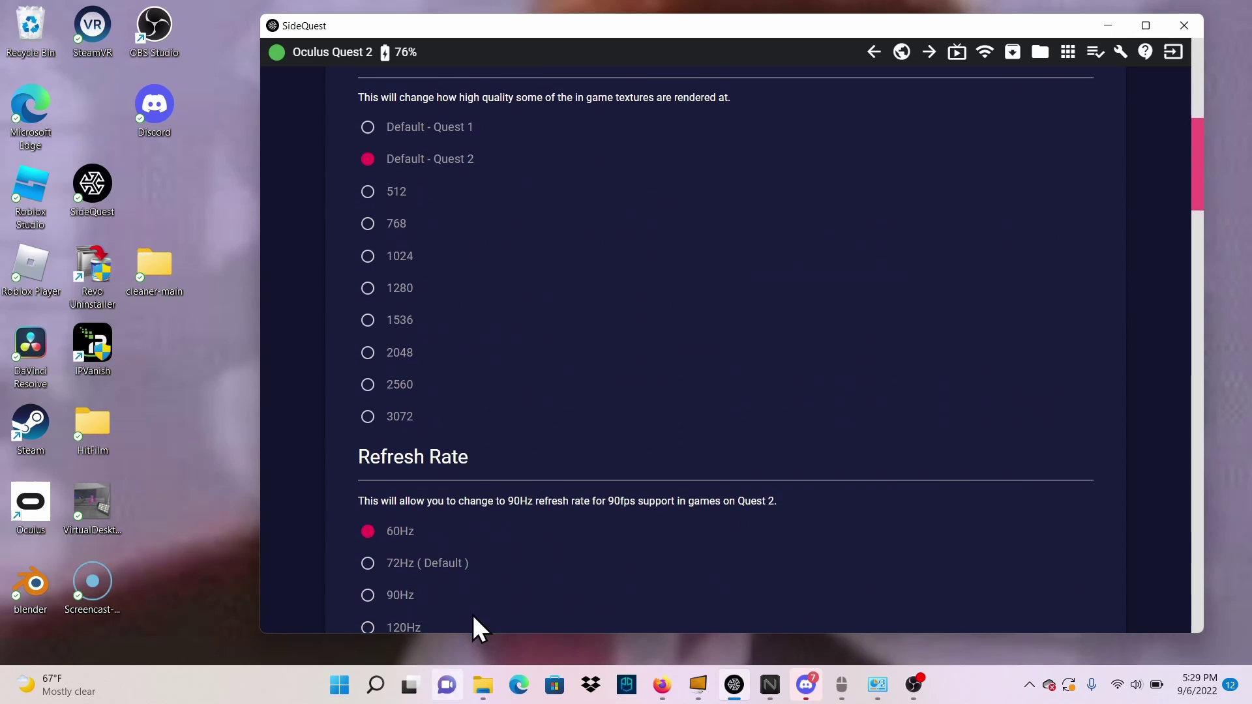
scroll(475, 483, "down", 2)
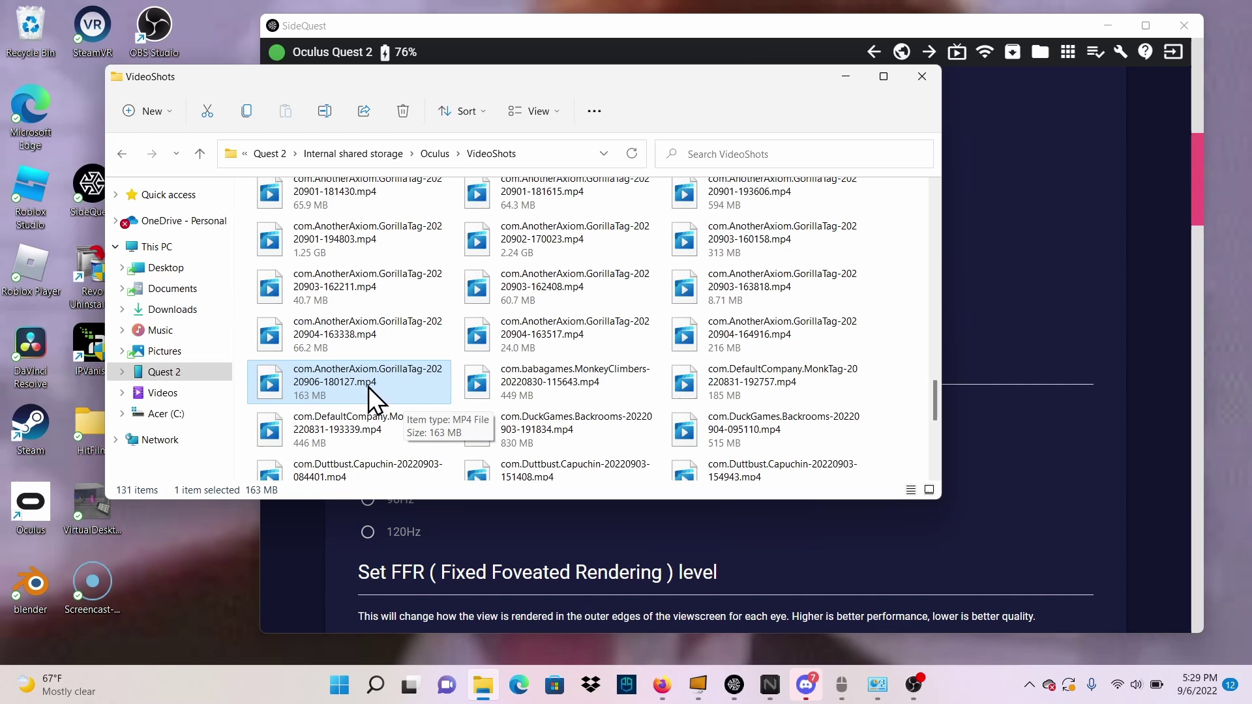
mouse_move(368, 395)
left_mouse_down()
mouse_move(300, 386)
mouse_move(146, 304)
mouse_move(159, 191)
mouse_move(165, 240)
mouse_move(121, 233)
mouse_move(150, 374)
mouse_move(408, 292)
mouse_move(369, 386)
mouse_move(218, 412)
mouse_move(205, 397)
mouse_move(346, 388)
left_mouse_up()
left_click(122, 232)
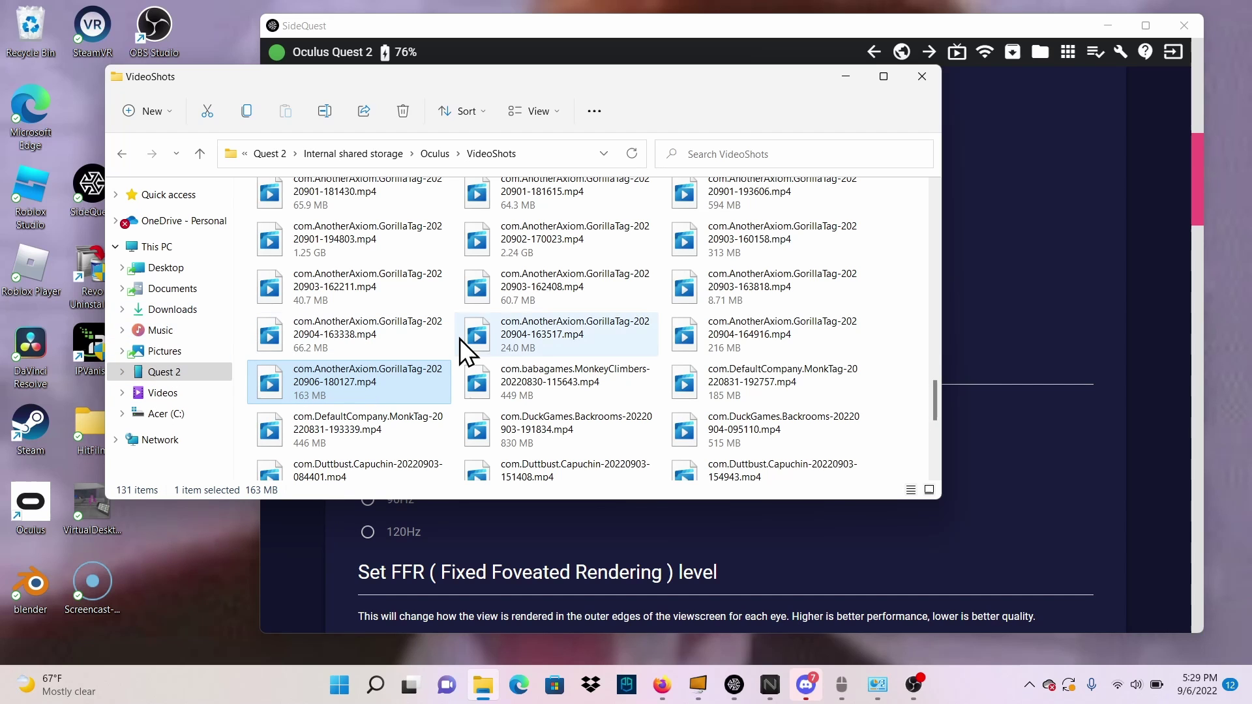
Review the Quest 2 Headset Settings page and disable the proximity sensor.
left_click(845, 63)
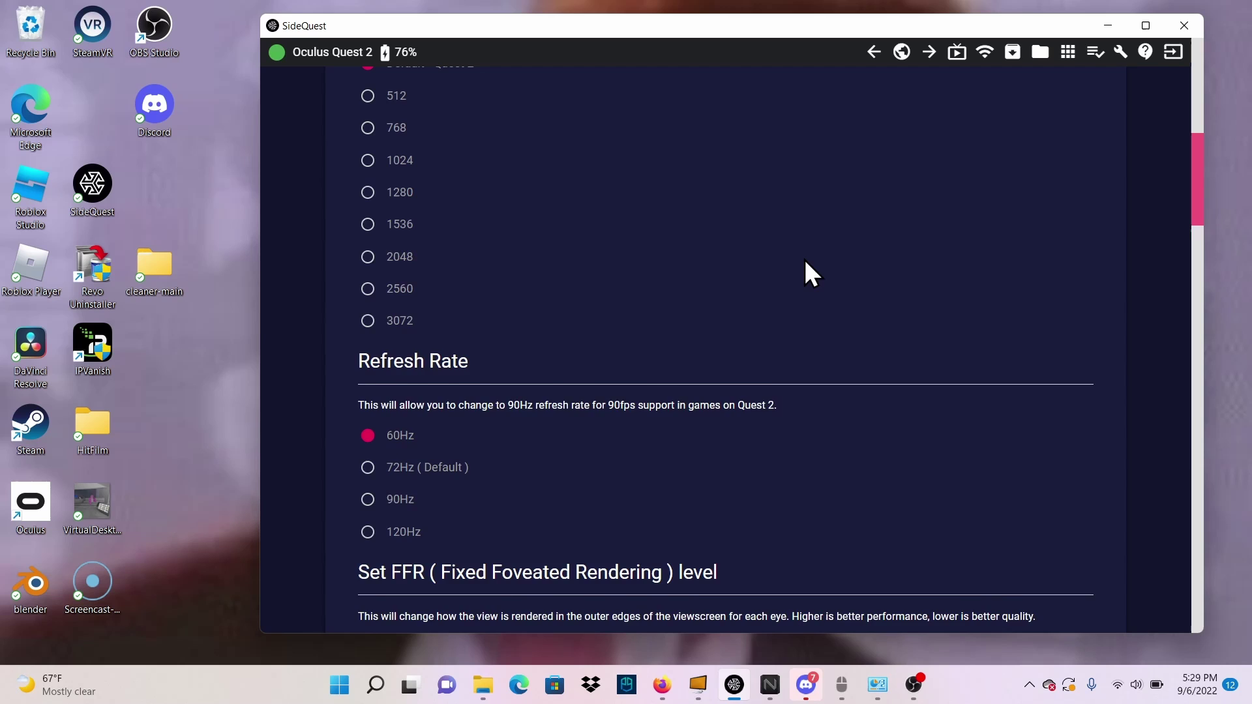
scroll(804, 271, "down", 10)
scroll(808, 273, "up", 3)
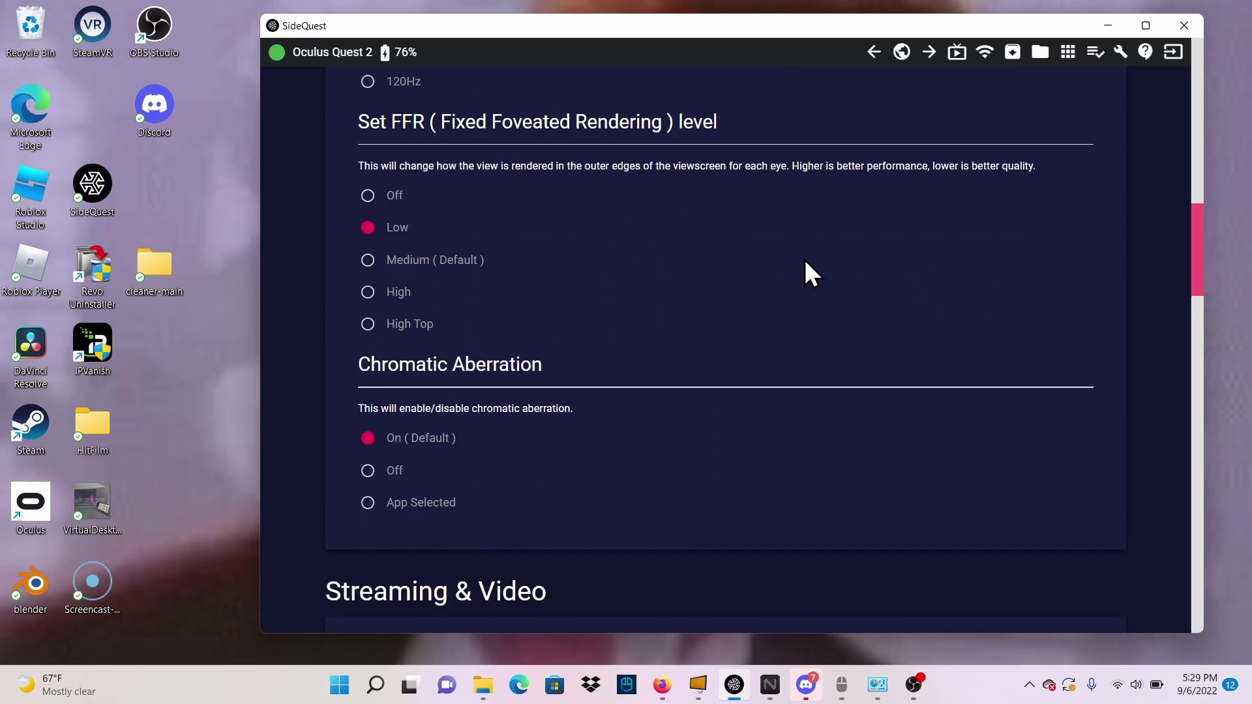
scroll(428, 324, "down", 16)
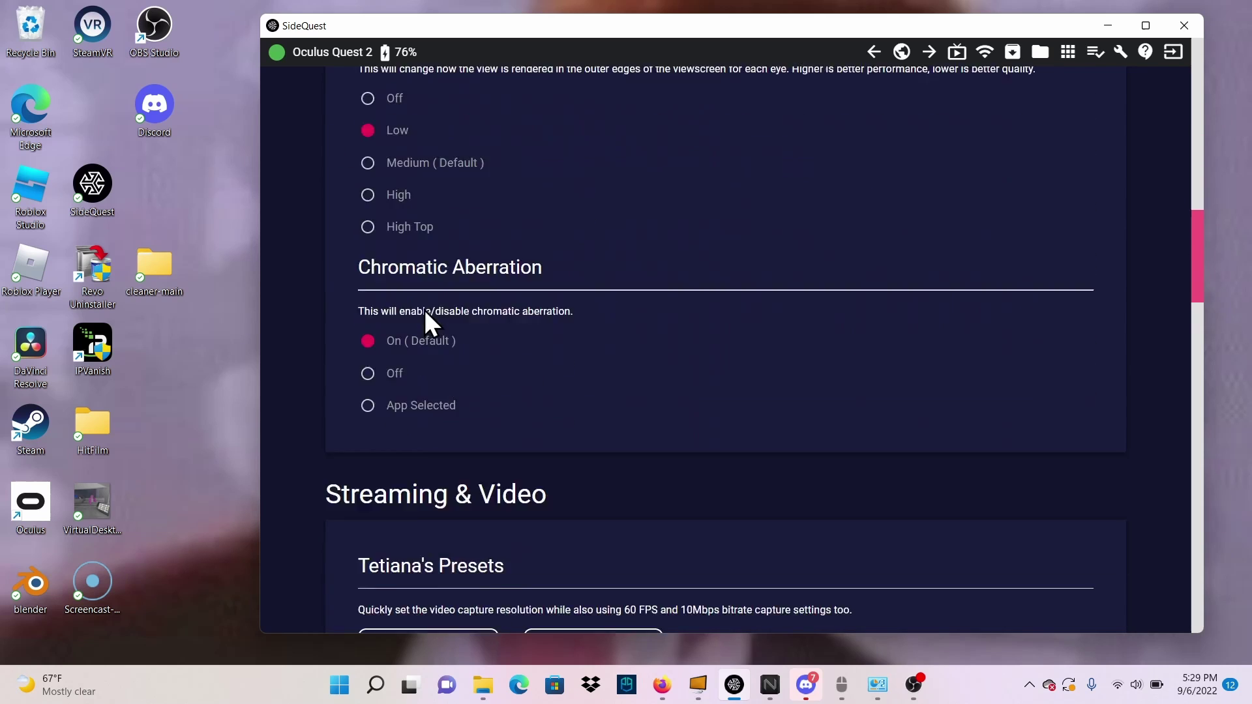
scroll(427, 324, "down", 12)
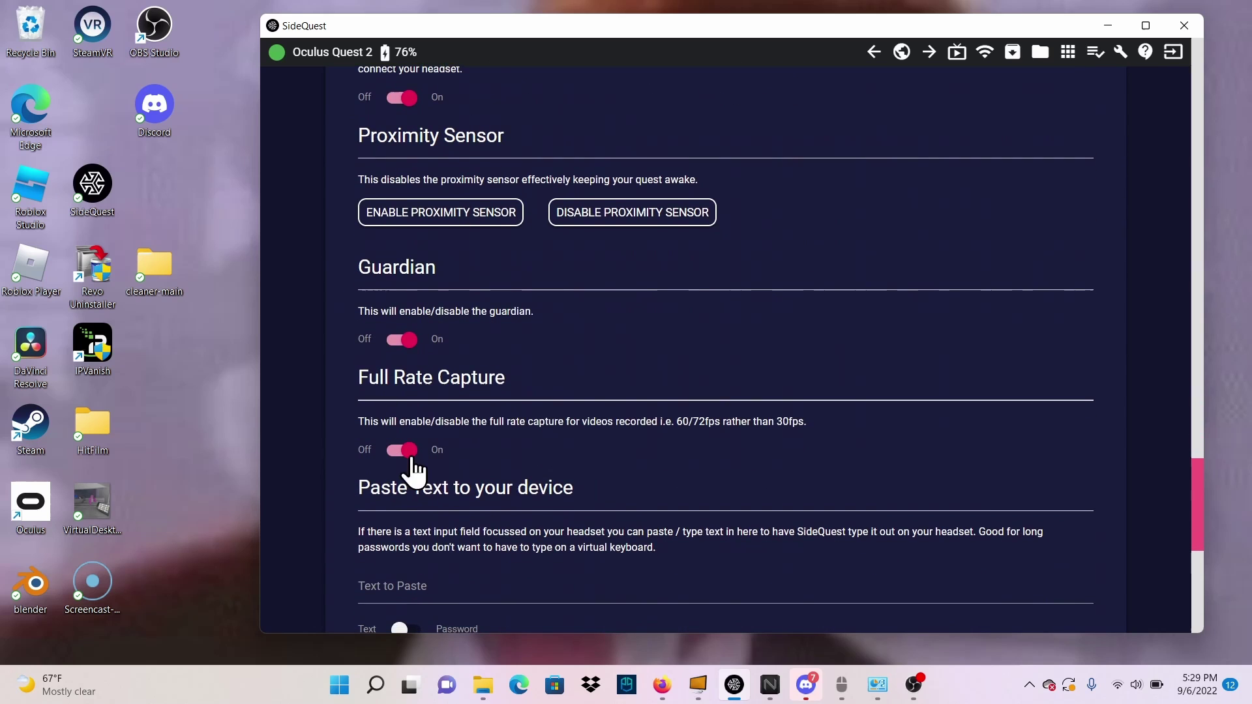
scroll(405, 385, "down", 5)
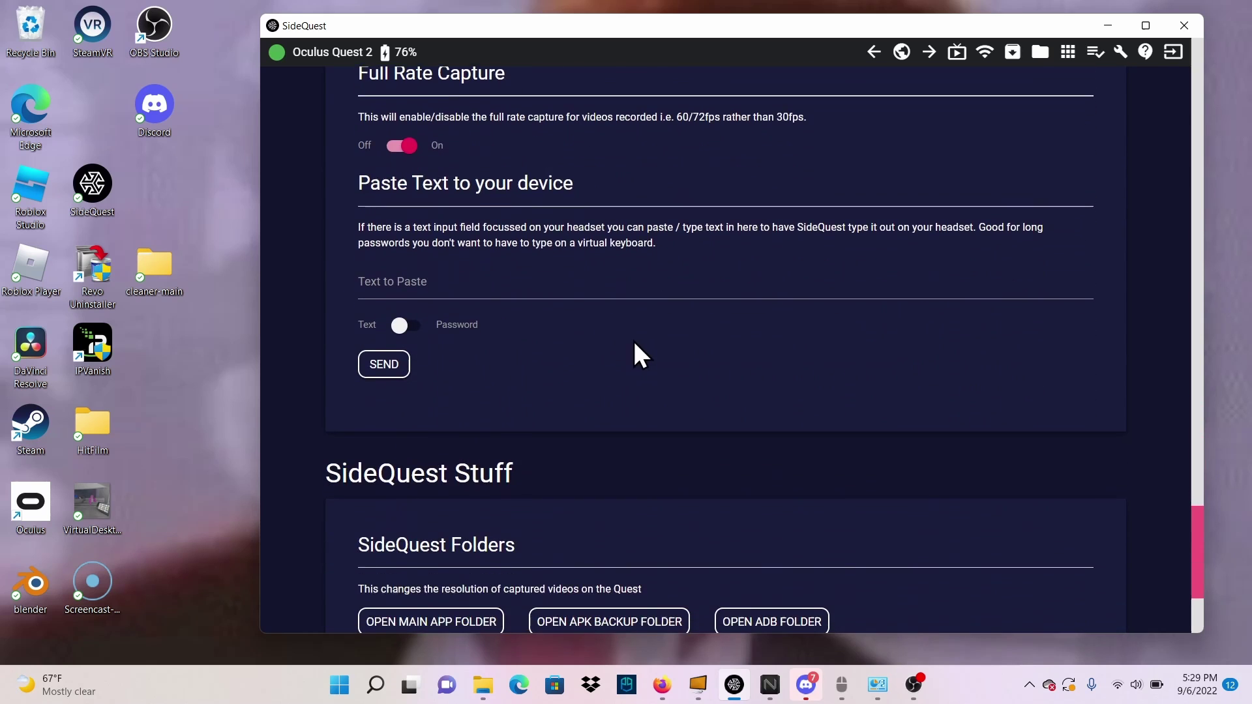
scroll(637, 355, "down", 3)
scroll(637, 354, "up", 6)
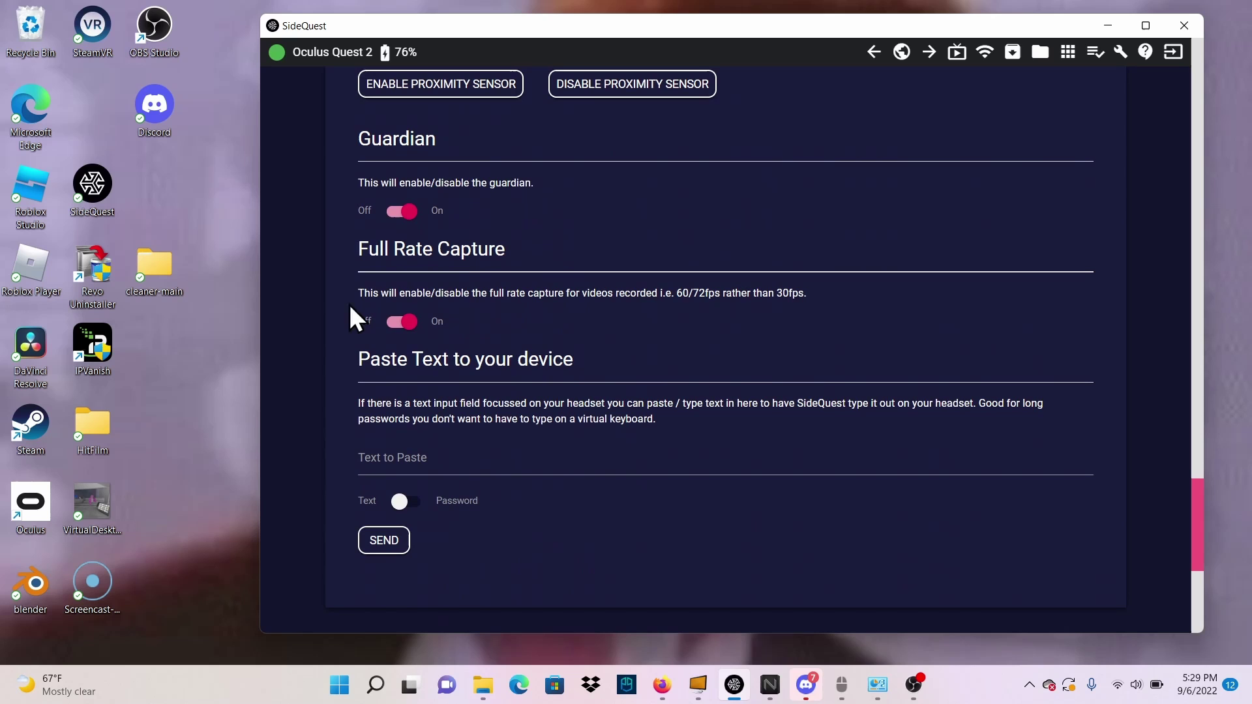
scroll(542, 432, "up", 5)
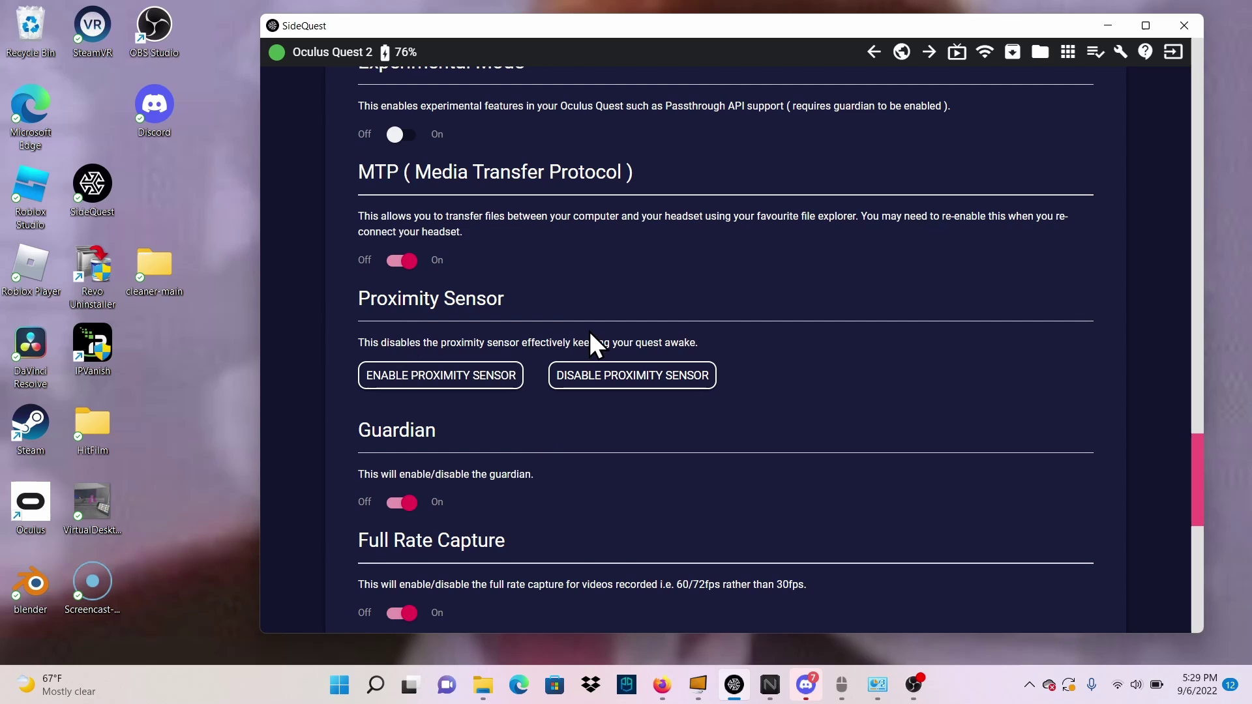
left_click(622, 390)
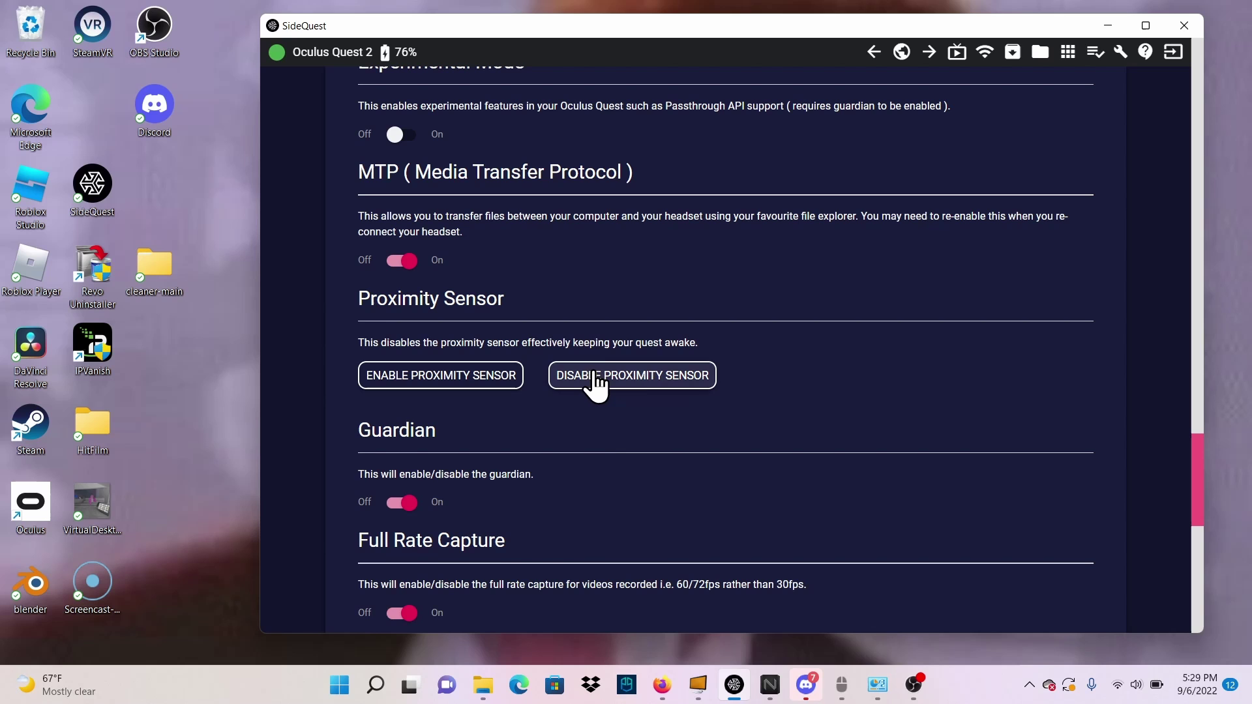
Return to the top of the settings and minimize SideQuest to reveal the desktop.
scroll(720, 350, "up", 2)
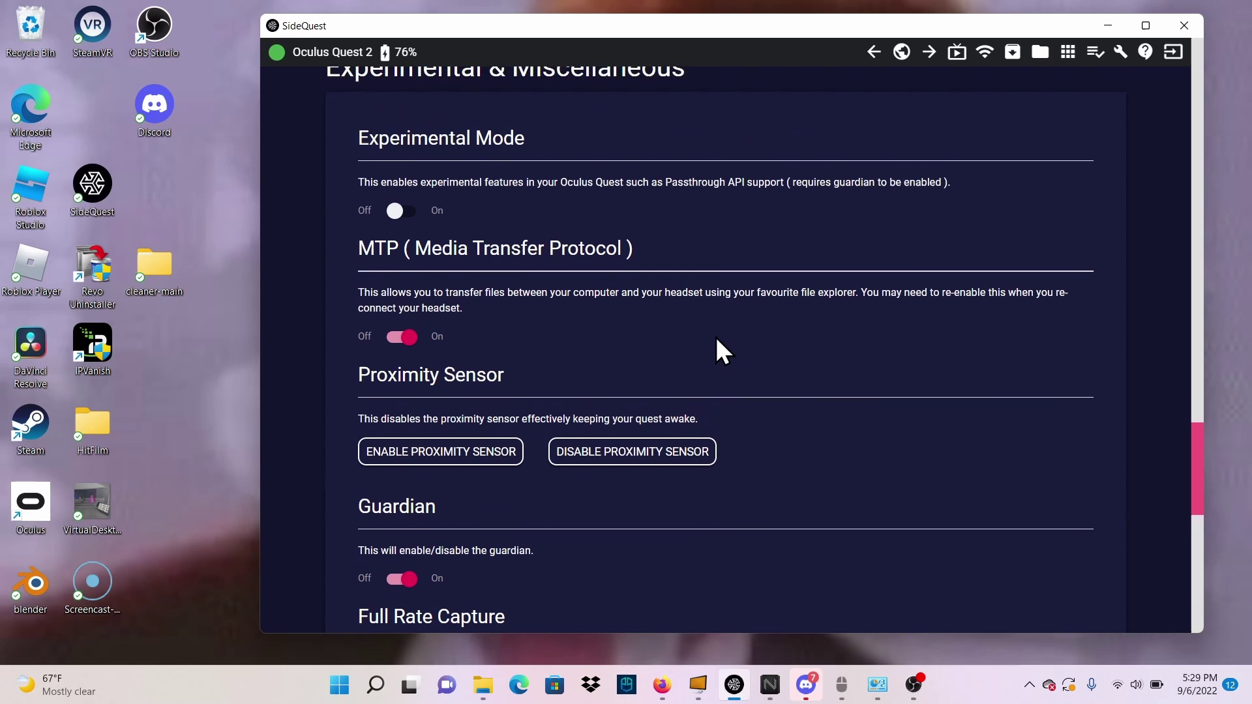
scroll(721, 350, "up", 2)
scroll(659, 355, "up", 4)
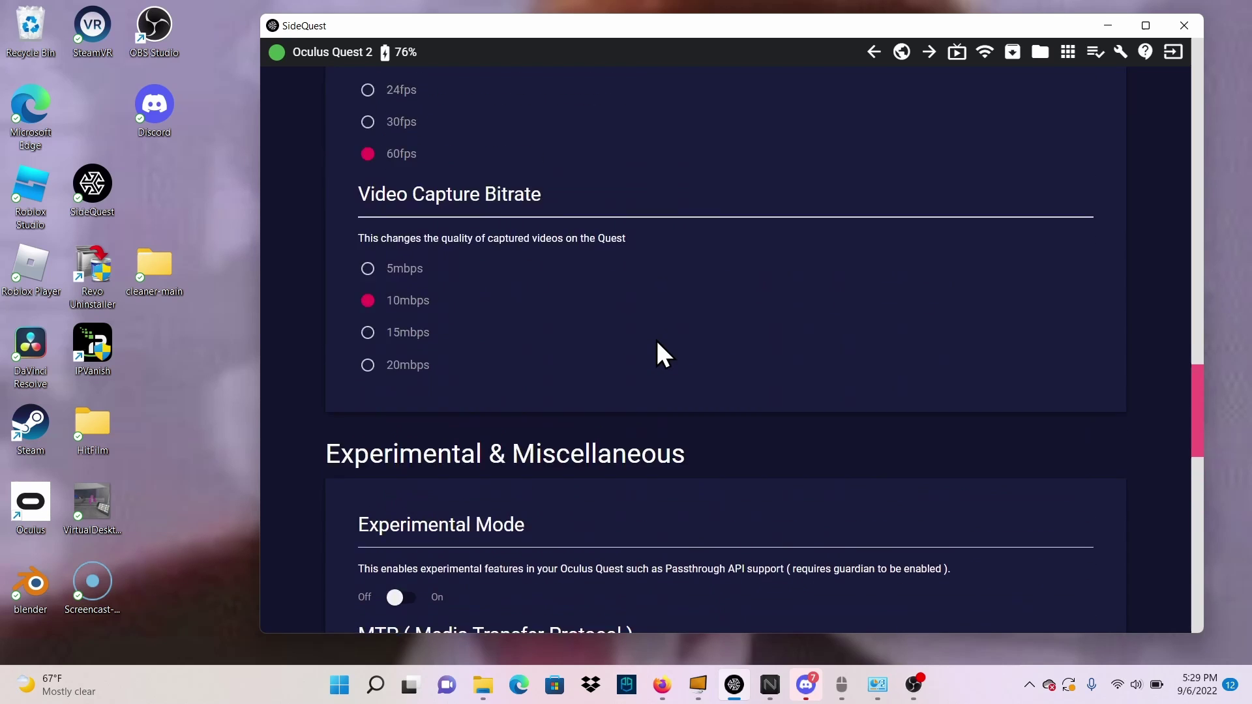
scroll(659, 344, "up", 15)
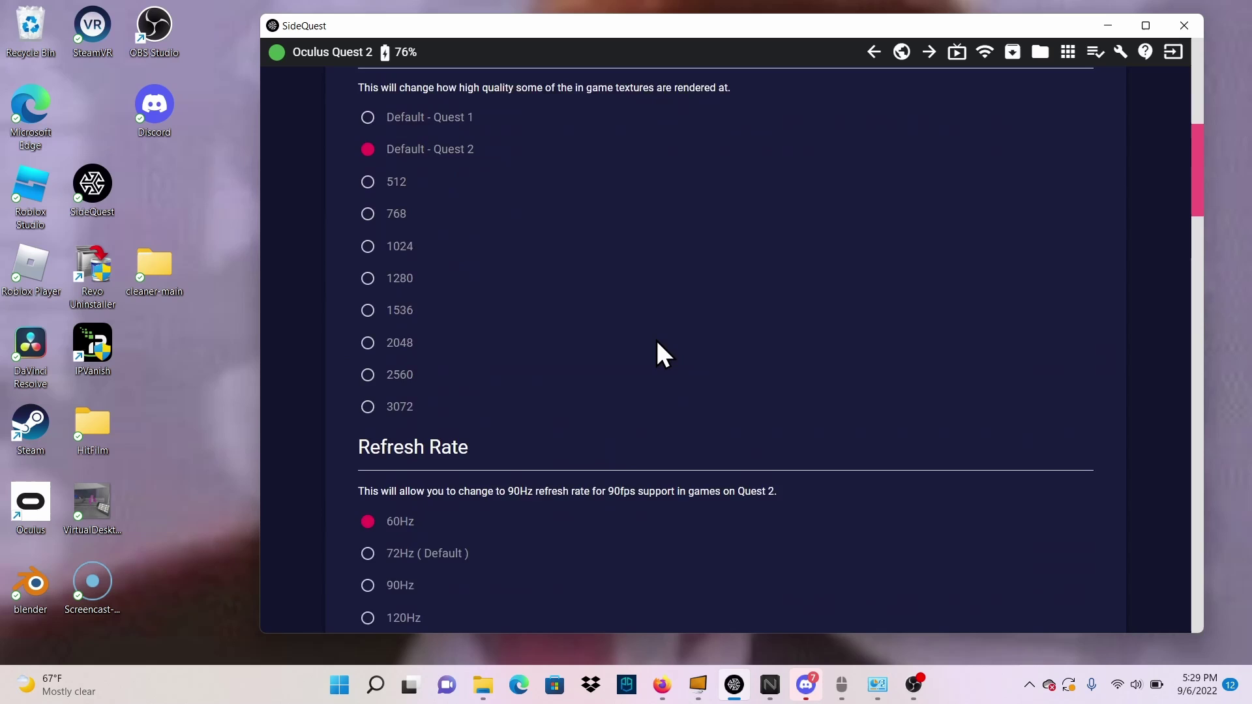
scroll(659, 352, "up", 8)
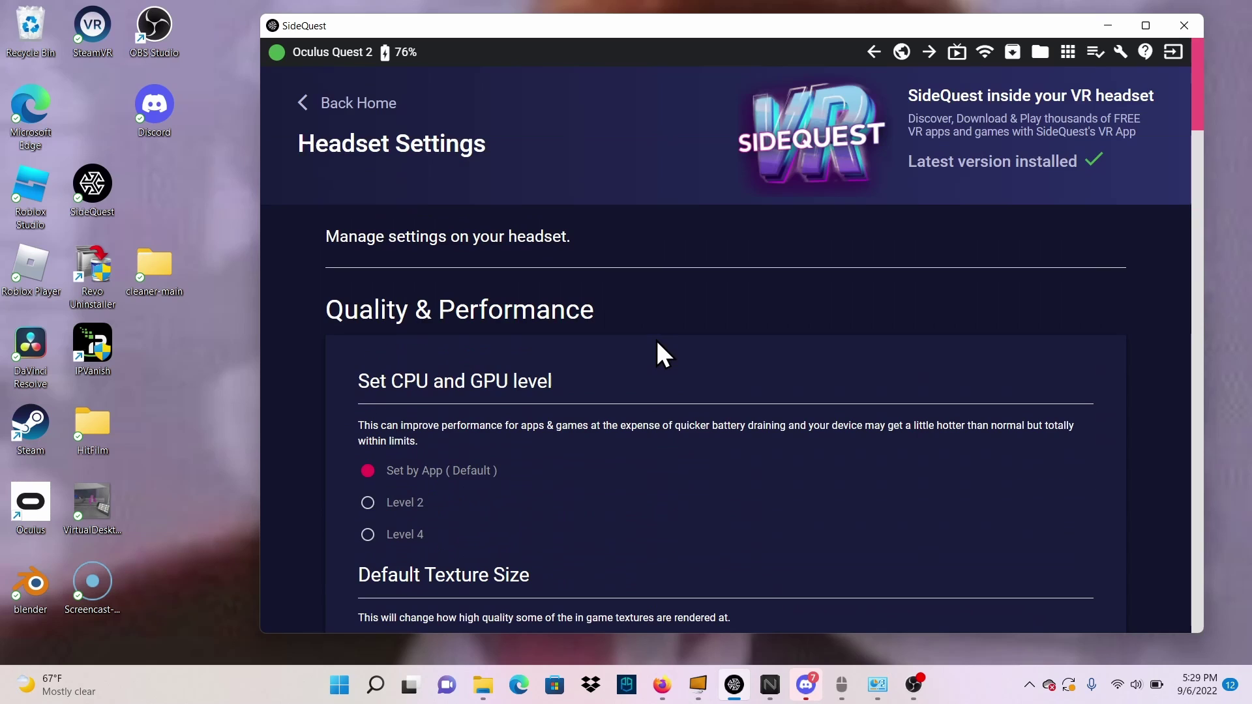
left_click(1107, 25)
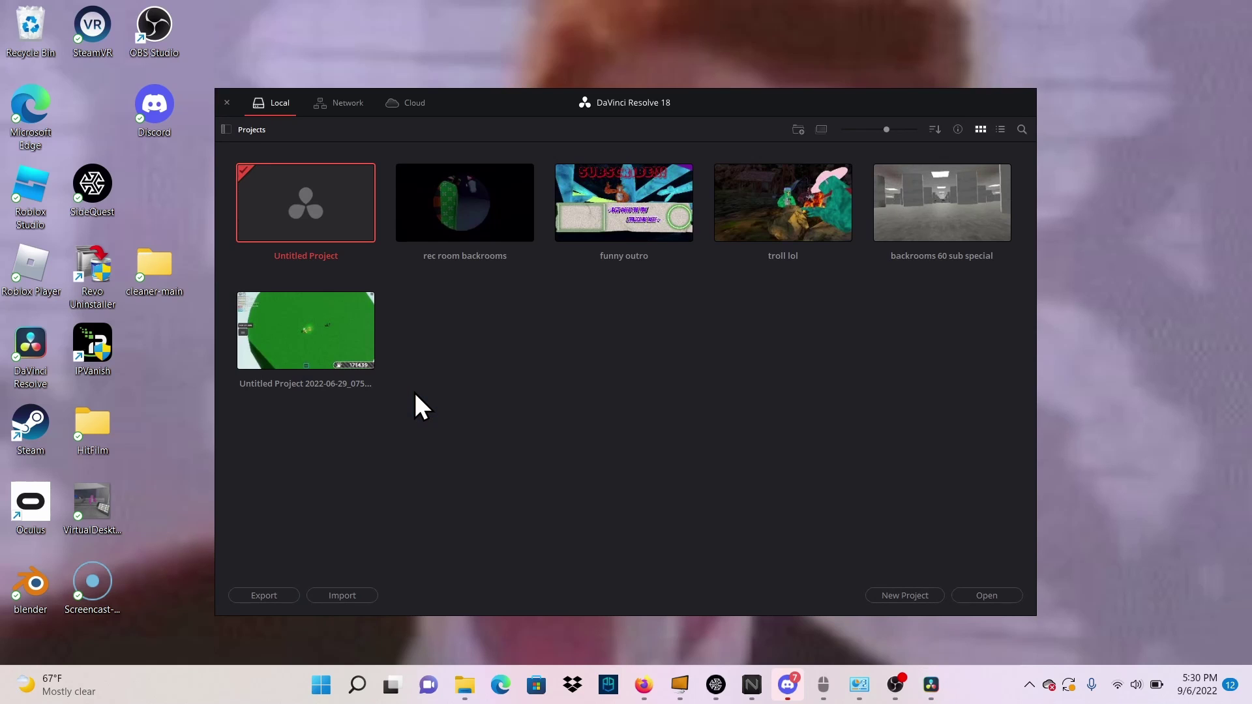
Open the funny outro project, play it from the timeline start, then quit Resolve.
double_click(631, 200)
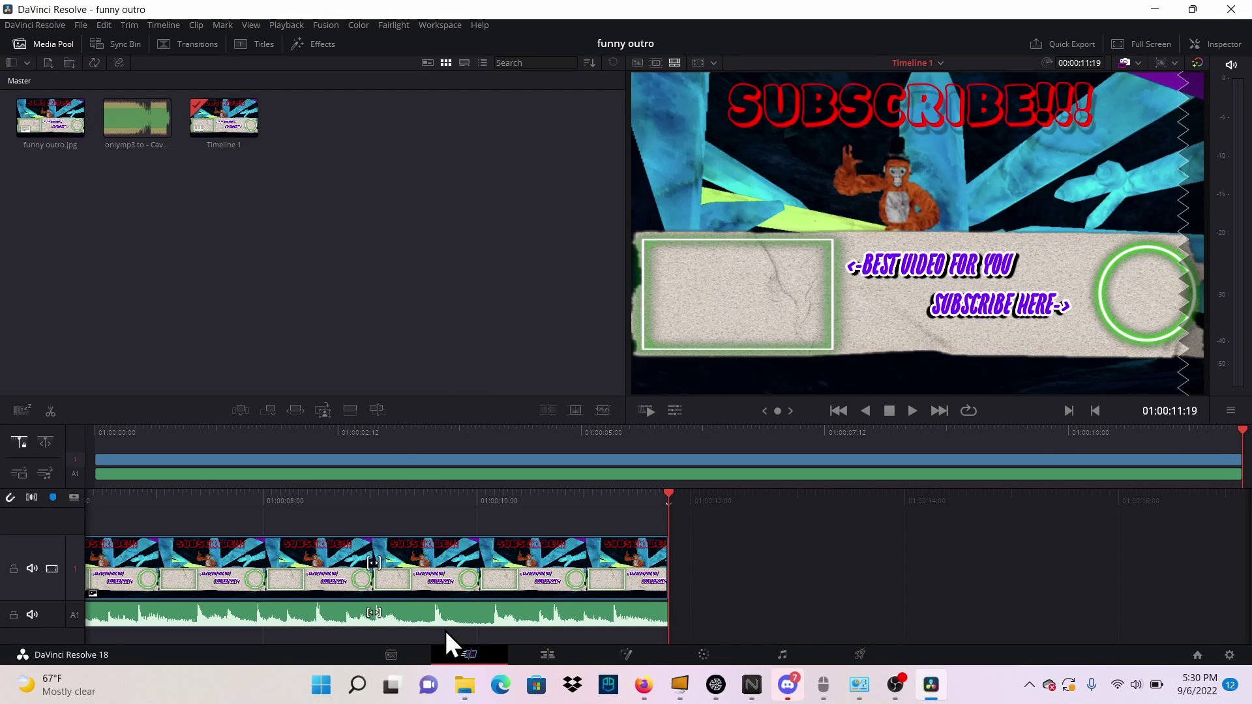
key("Home")
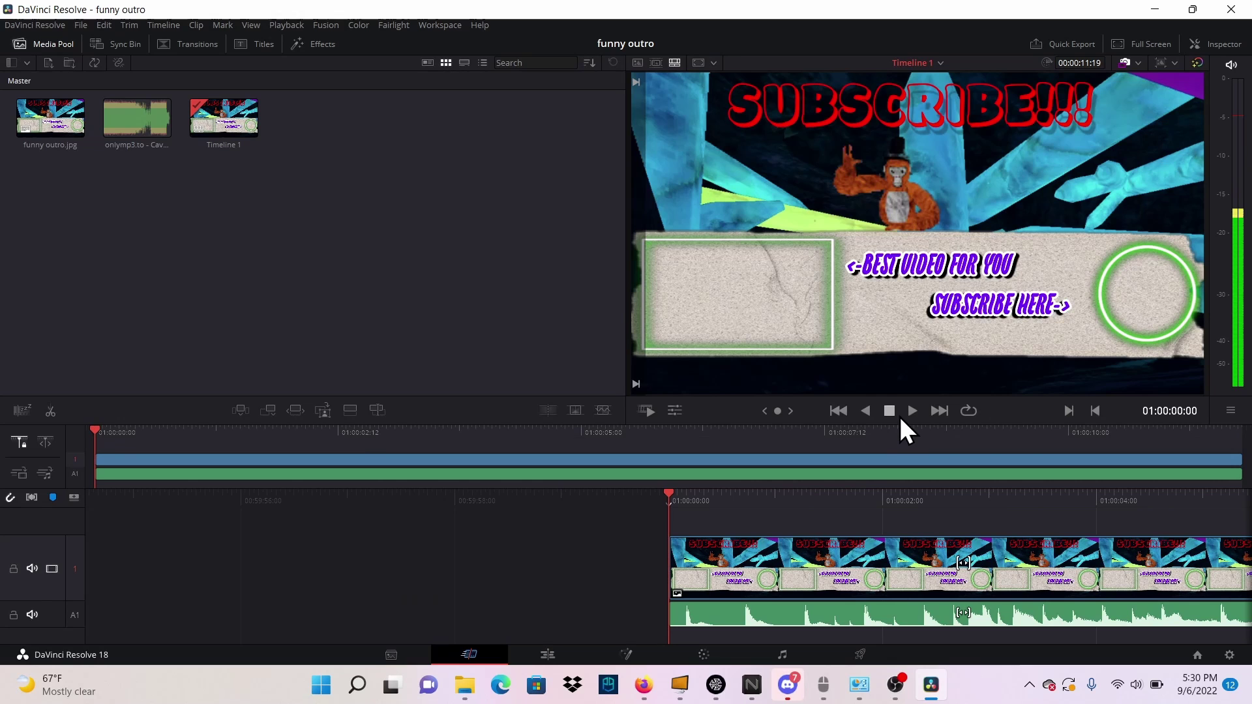
left_click(913, 410)
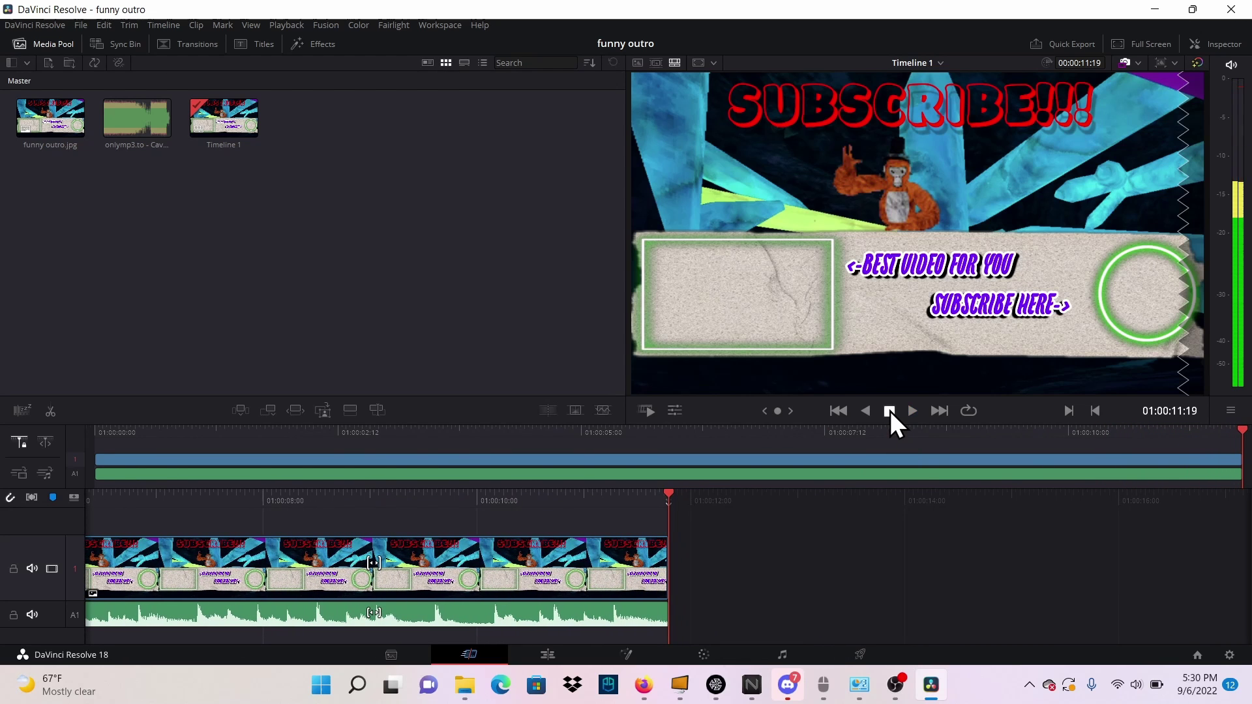
left_click(1232, 10)
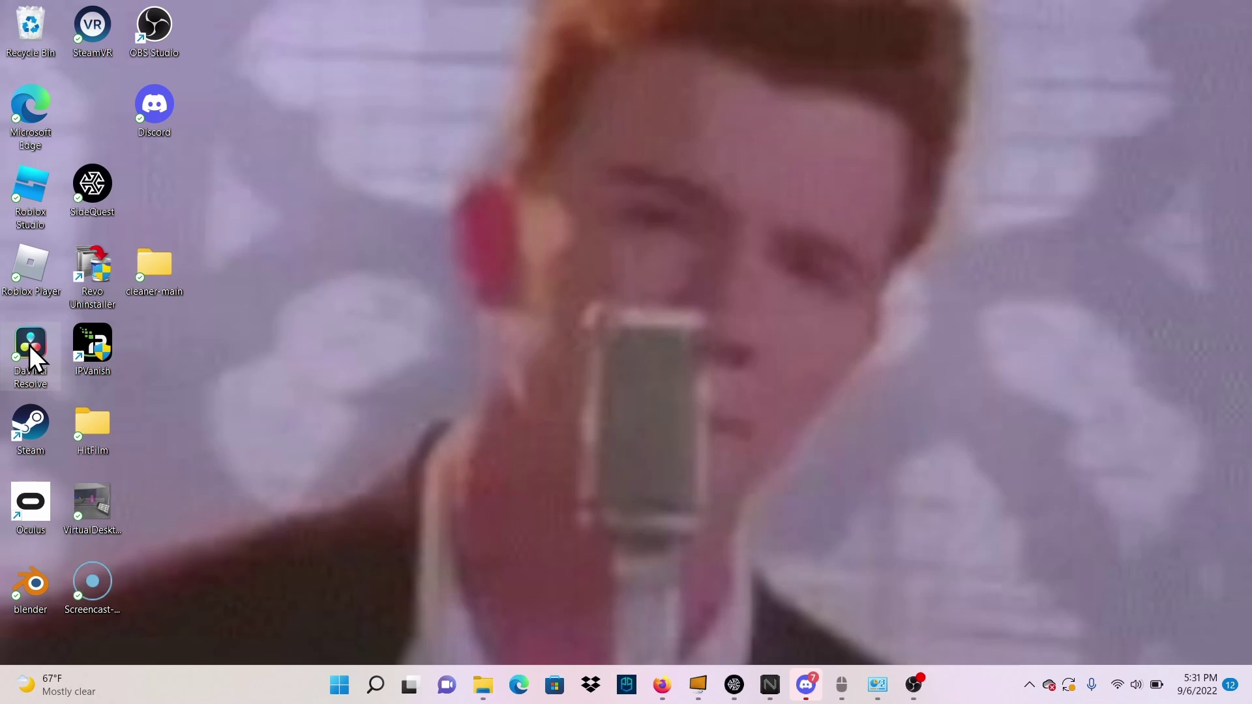
Relaunch Resolve, reopen funny outro, and play it in reverse, stopping at 01:00:09:00.
double_click(33, 358)
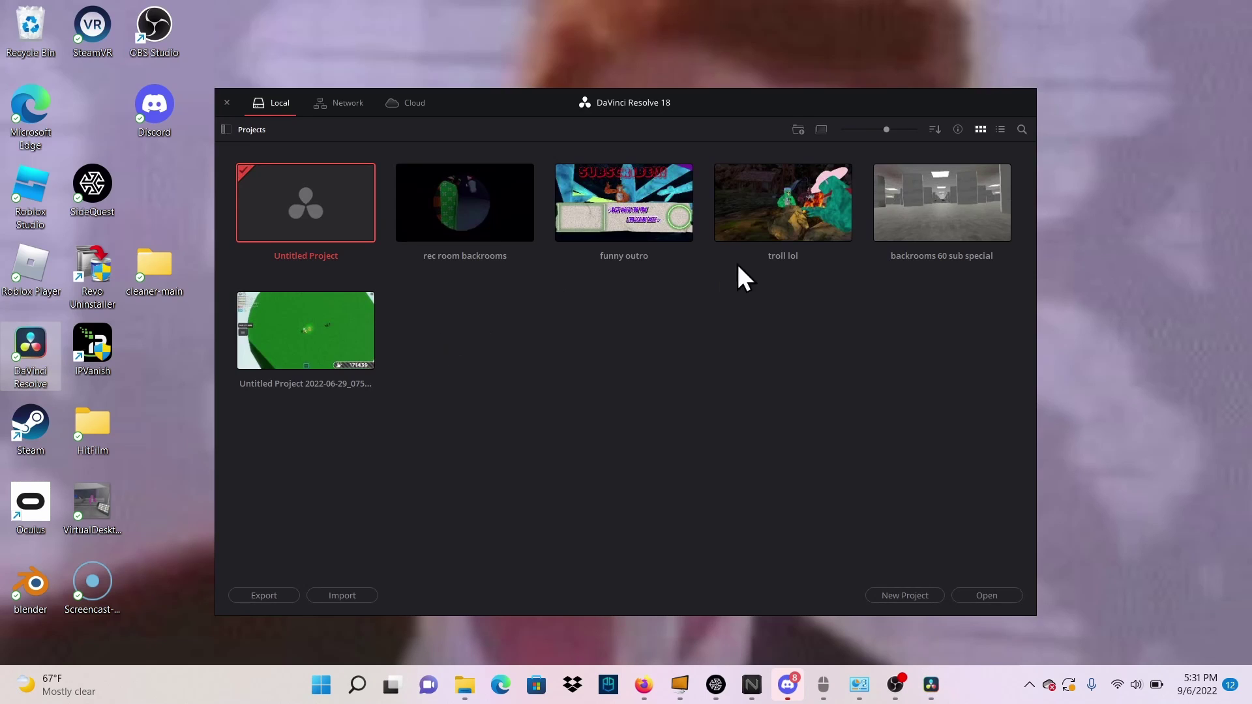
double_click(637, 202)
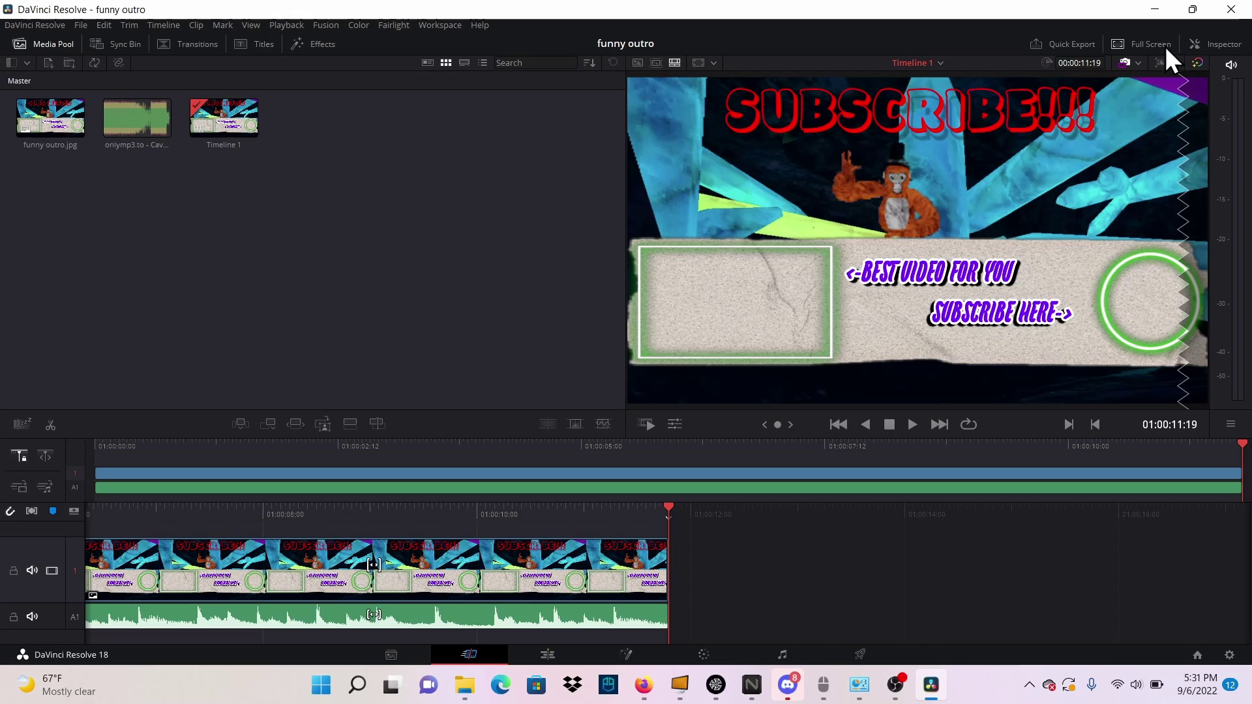
left_click(867, 424)
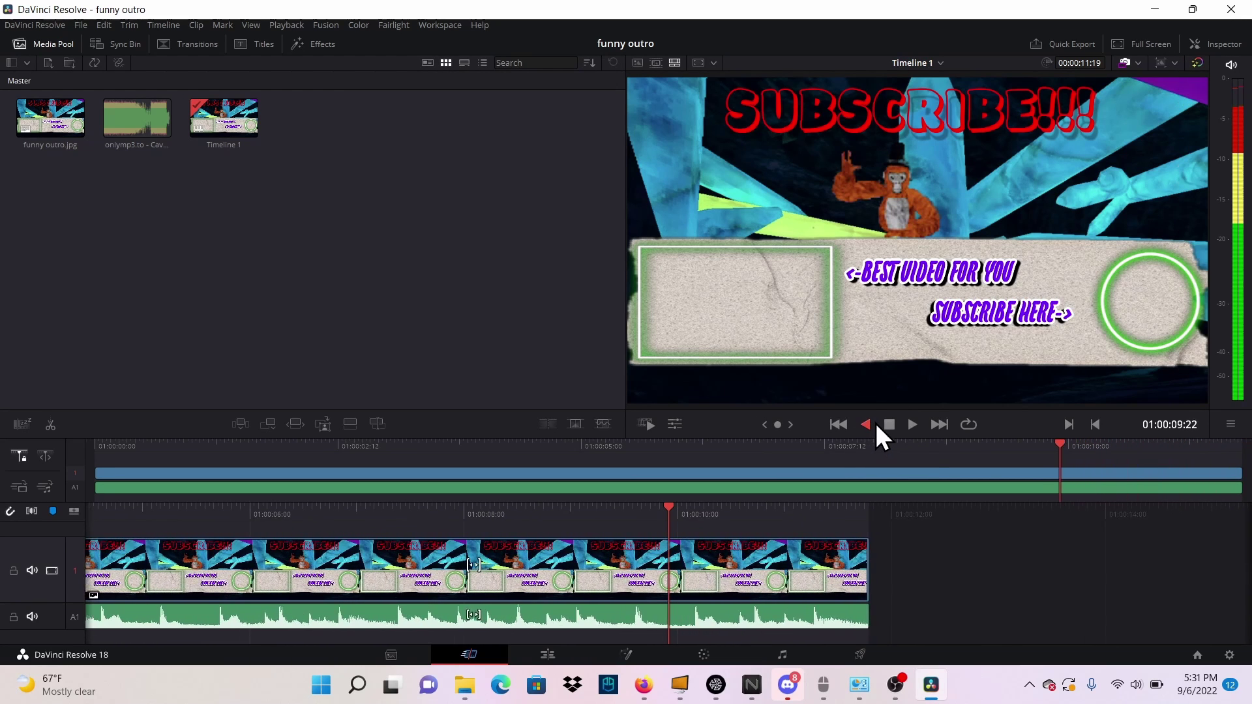
left_click(891, 424)
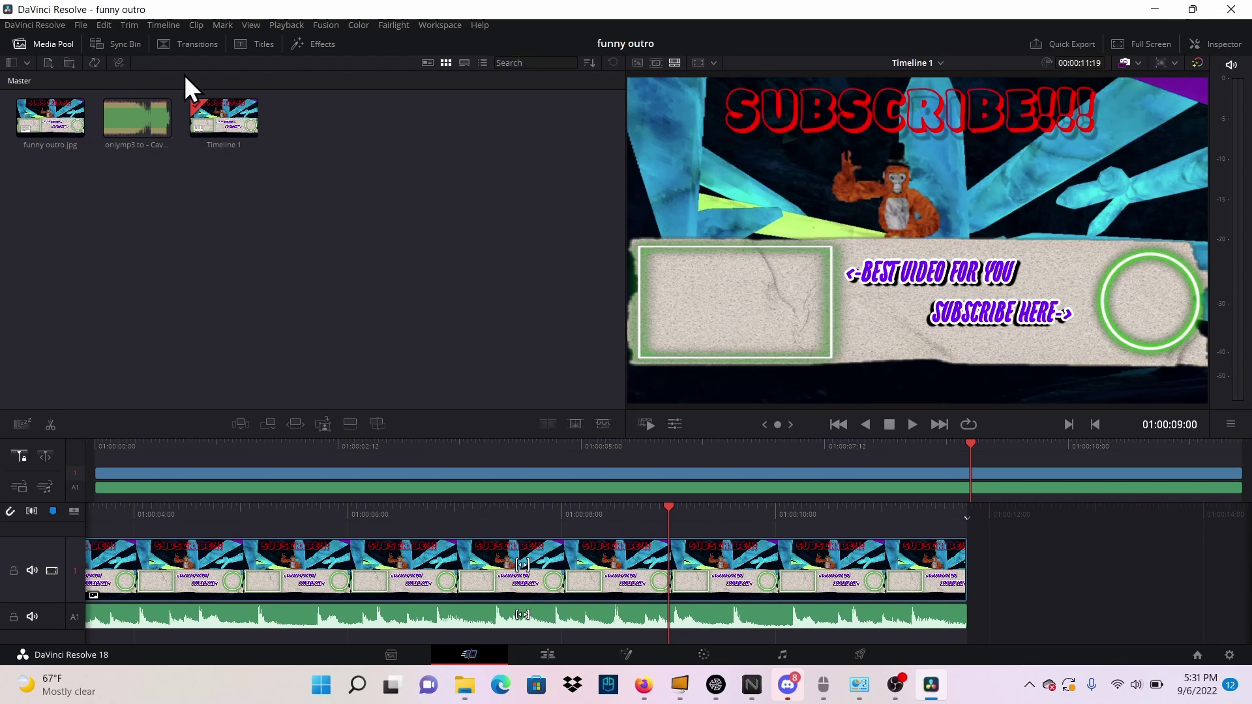
Browse the Transitions and Titles libraries, trying Cross Dissolve and Text+ on the timeline.
left_click(104, 44)
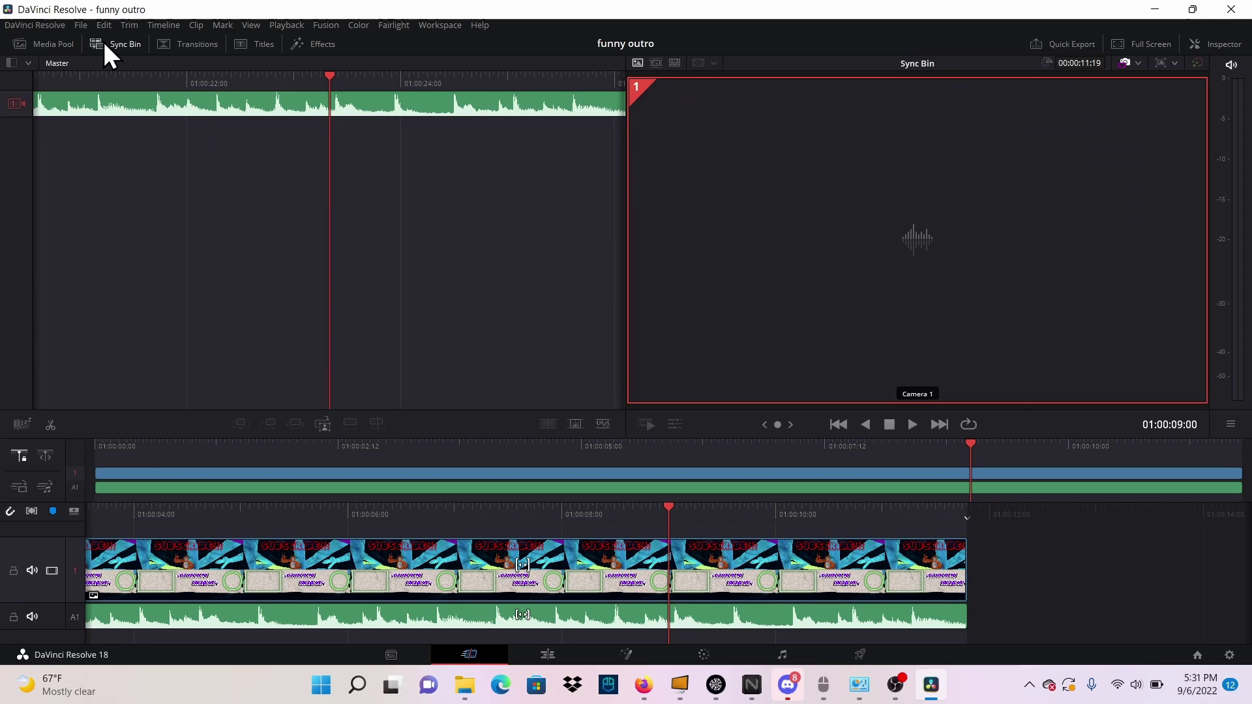
left_click(175, 41)
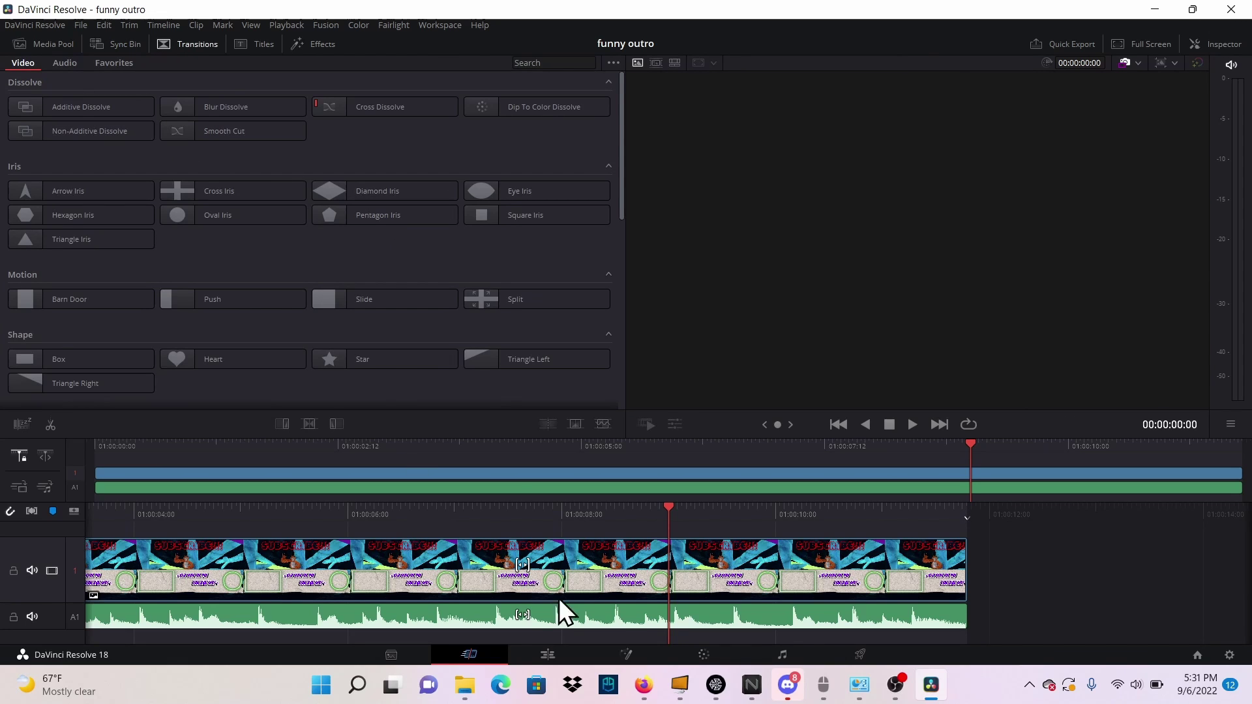
left_click_drag(384, 109, 352, 103)
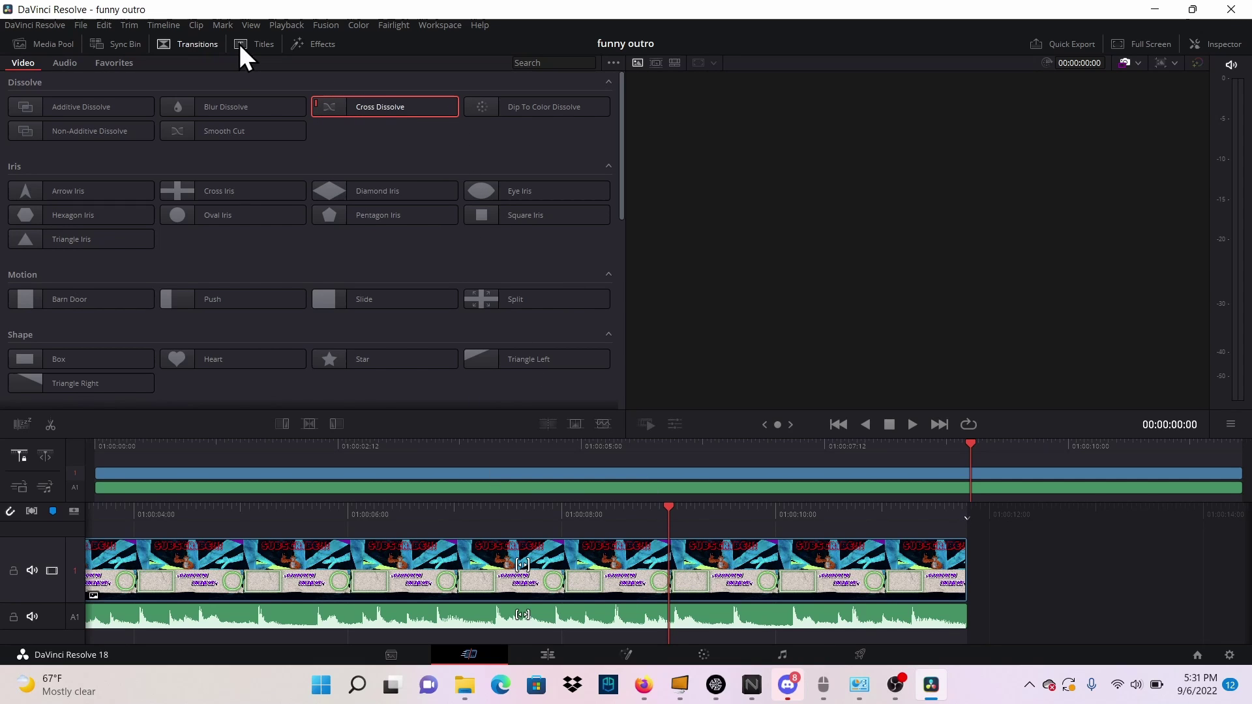
left_click(242, 45)
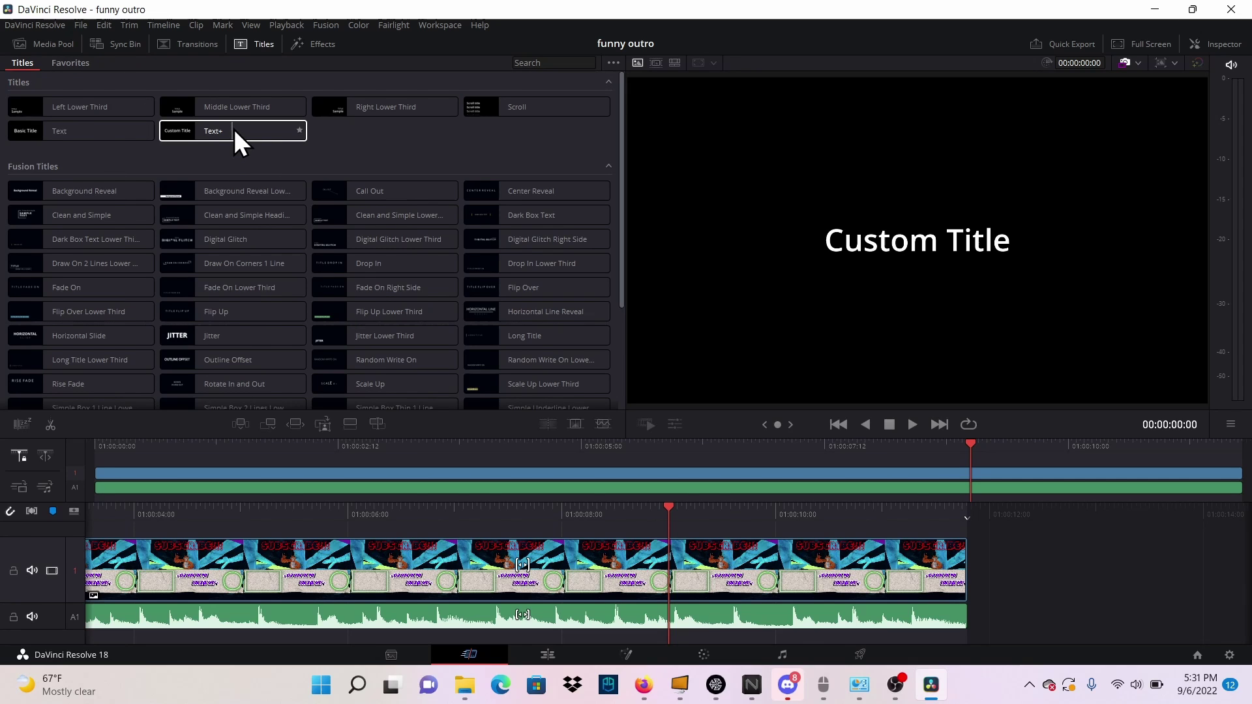
left_click_drag(233, 129, 268, 147)
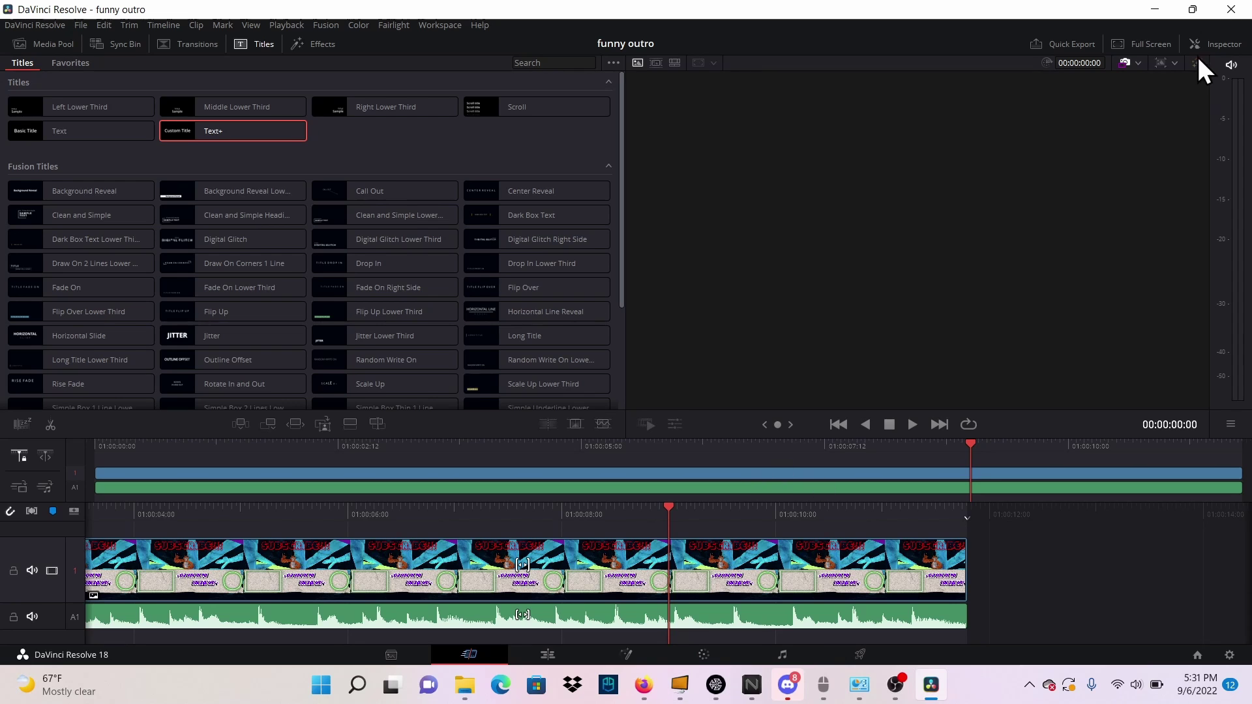
Place a Text+ title on track V2 above the outro image at 01:00:09:00 and select it.
left_click(1219, 45)
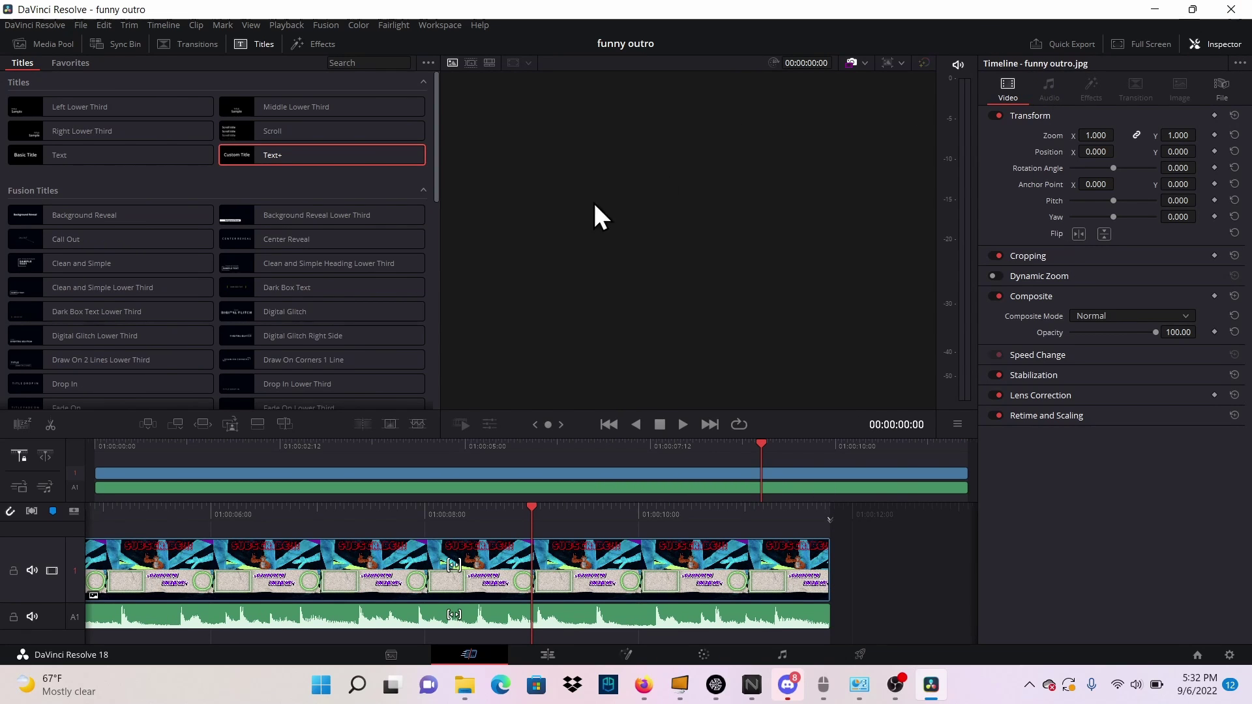
left_click_drag(326, 154, 522, 524)
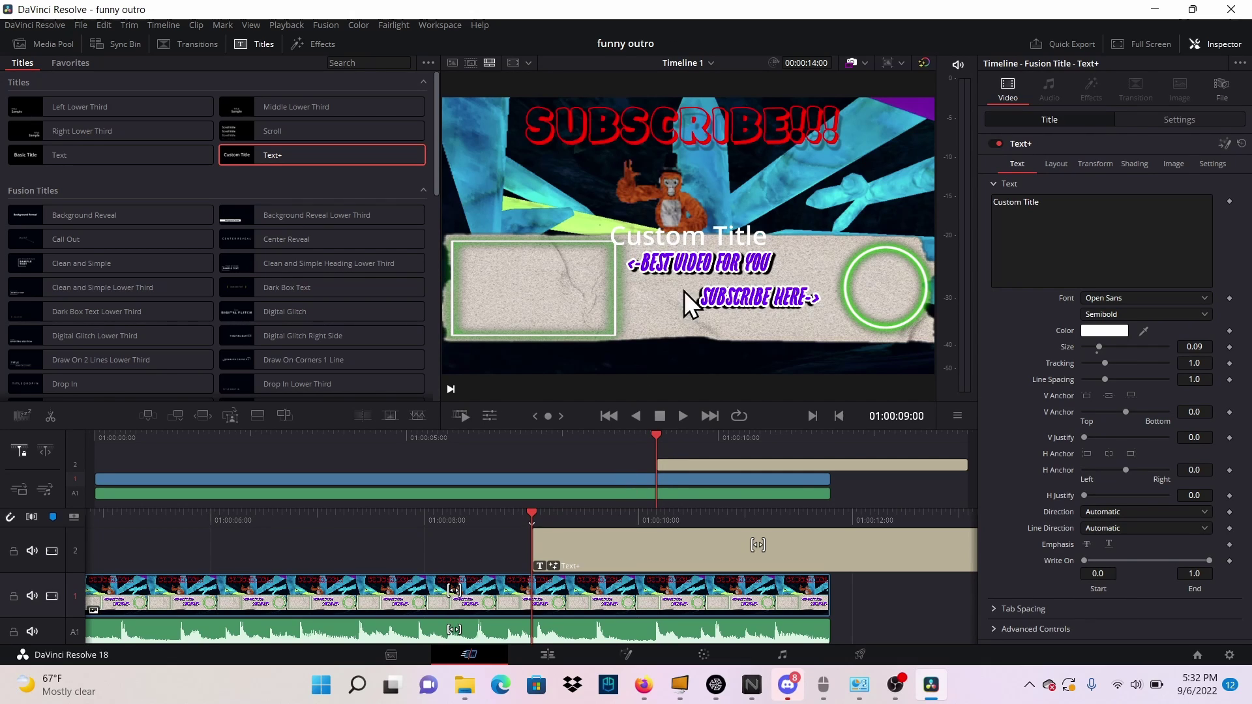
left_click(487, 416)
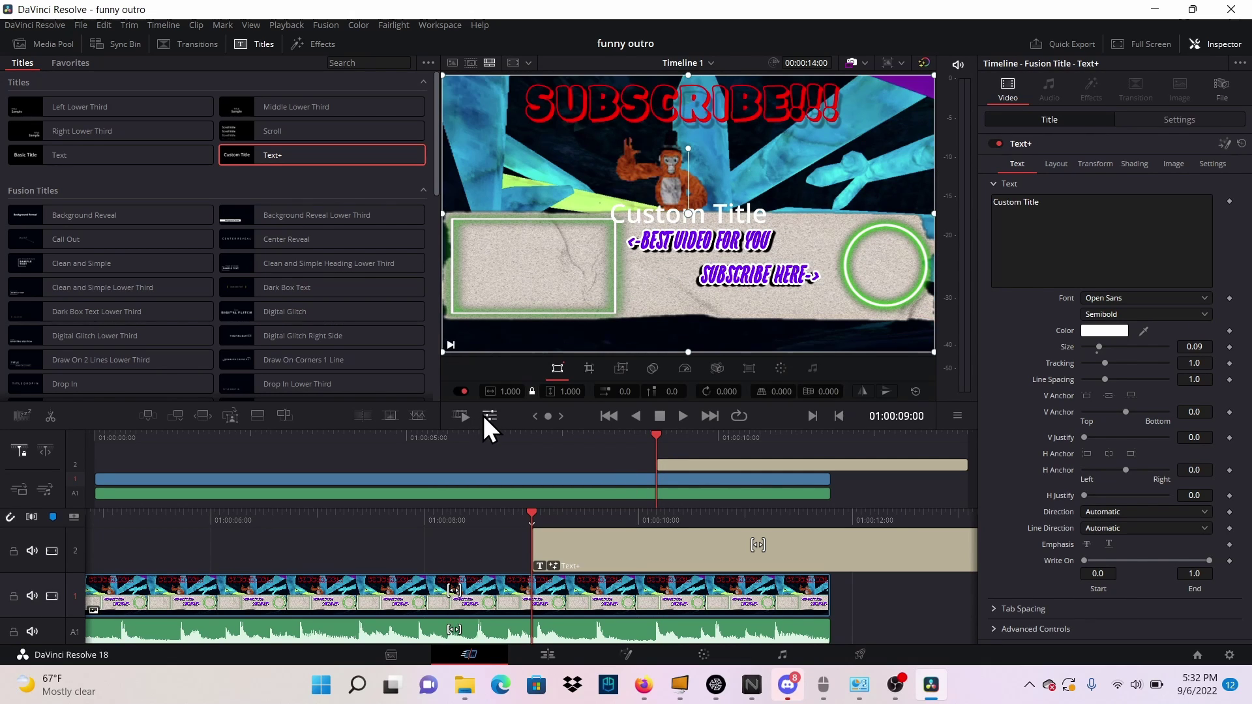
left_click(601, 552)
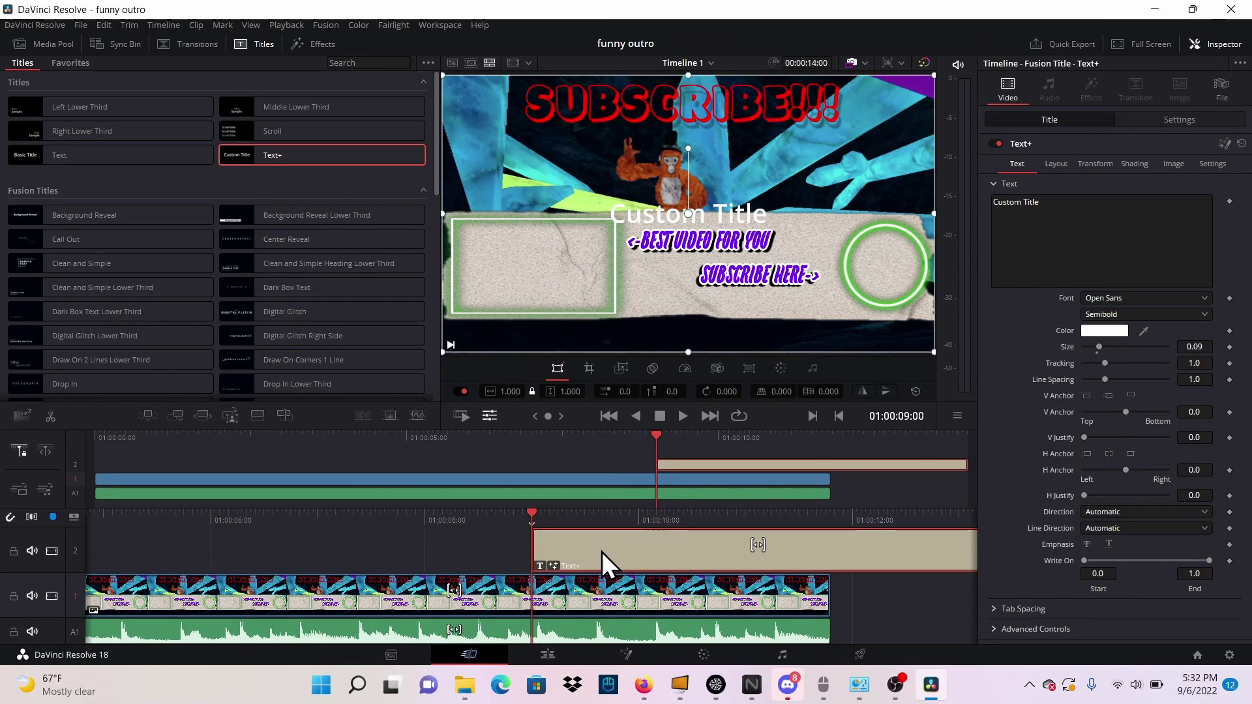
Move the title to the upper right beside SUBSCRIBE!!! and change its text to 'cdgsydfgeYFGSEFYrguil'.
left_click_drag(684, 161, 786, 145)
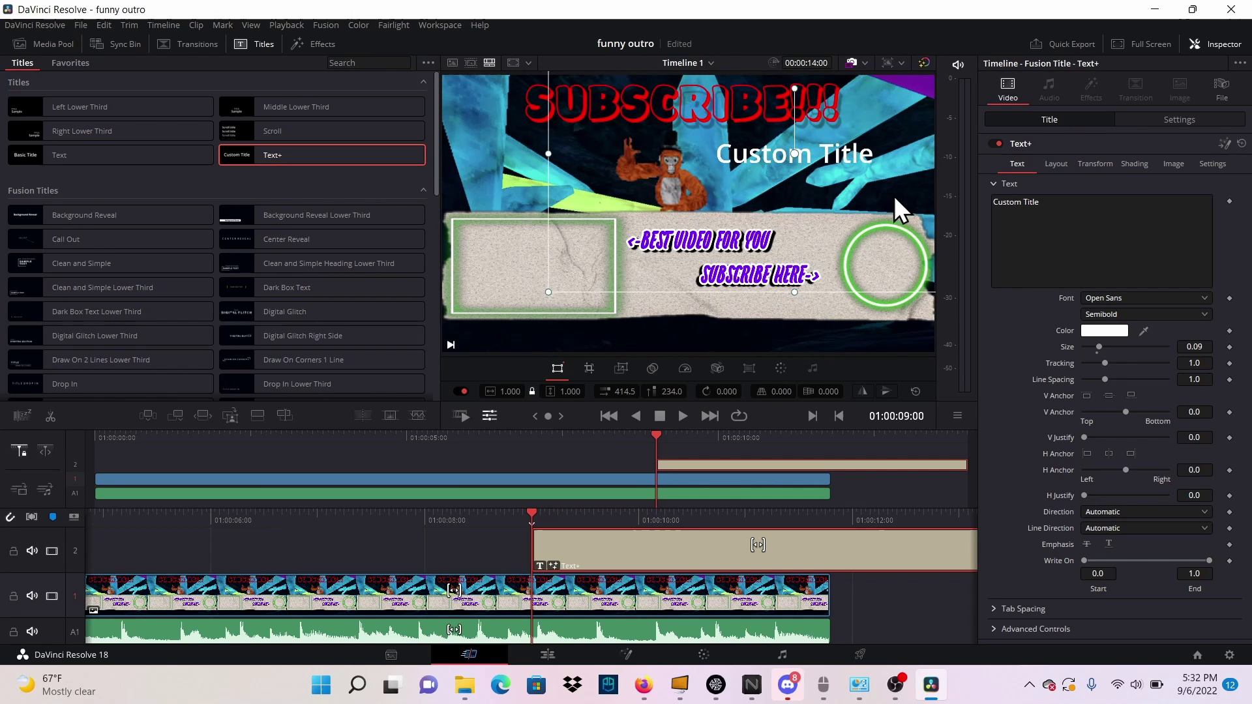
left_click(1222, 44)
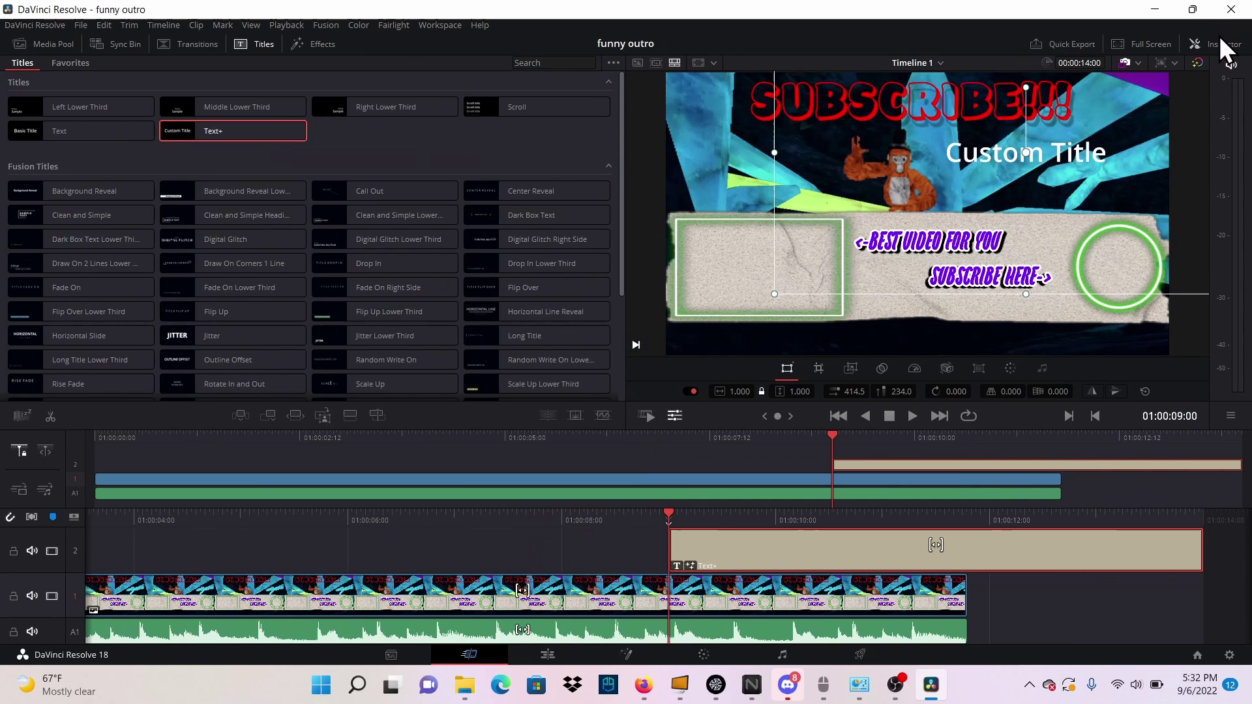
left_click(1218, 41)
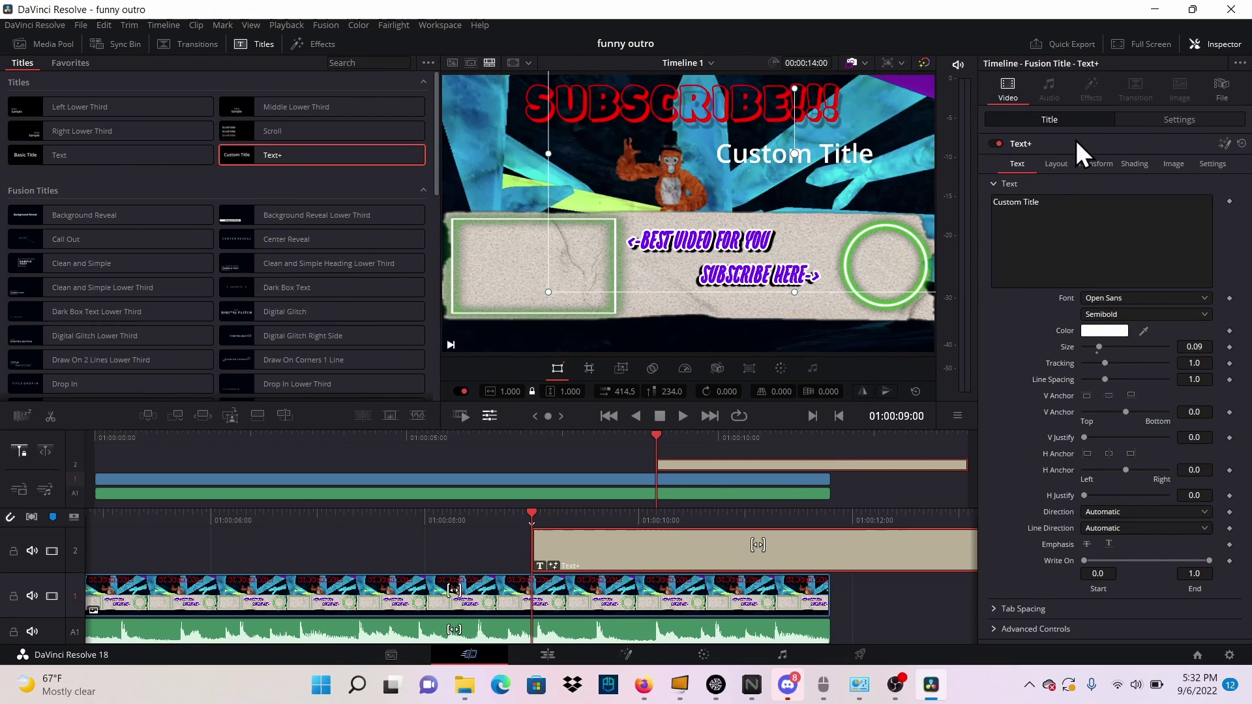
left_click_drag(1047, 204, 1002, 207)
type("cdgsydfgeYFGSEFYrguil")
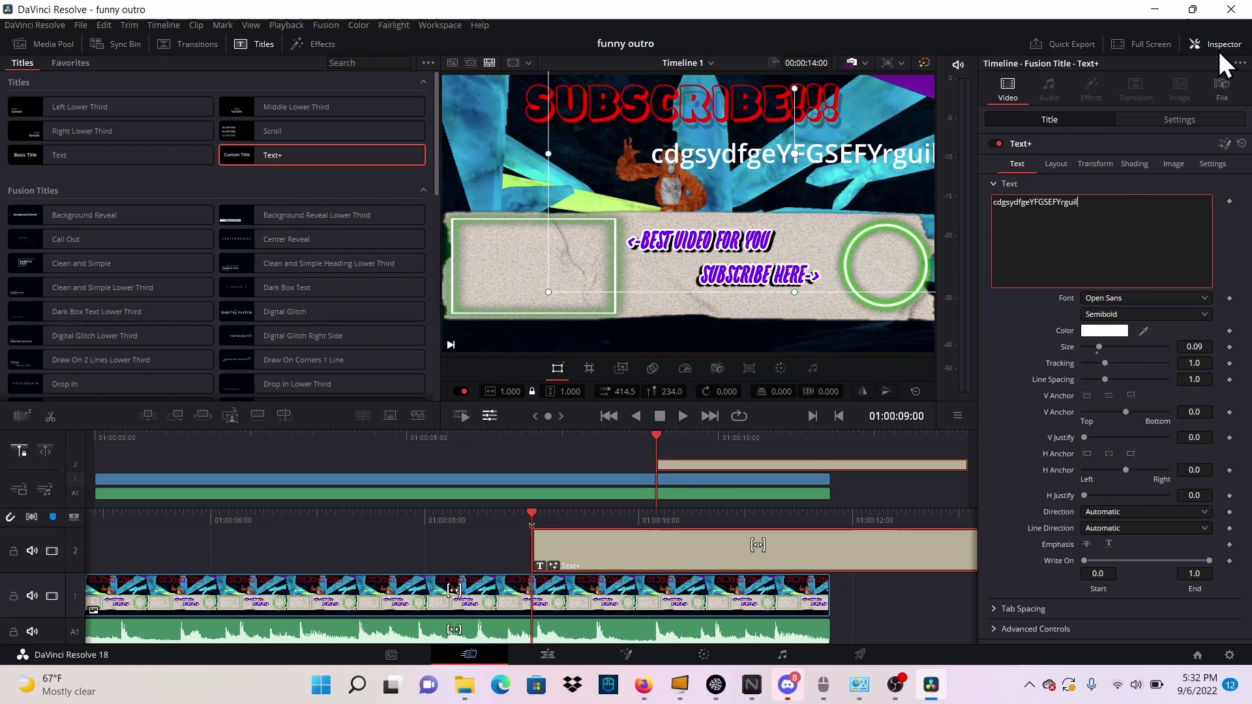
left_click(1189, 41)
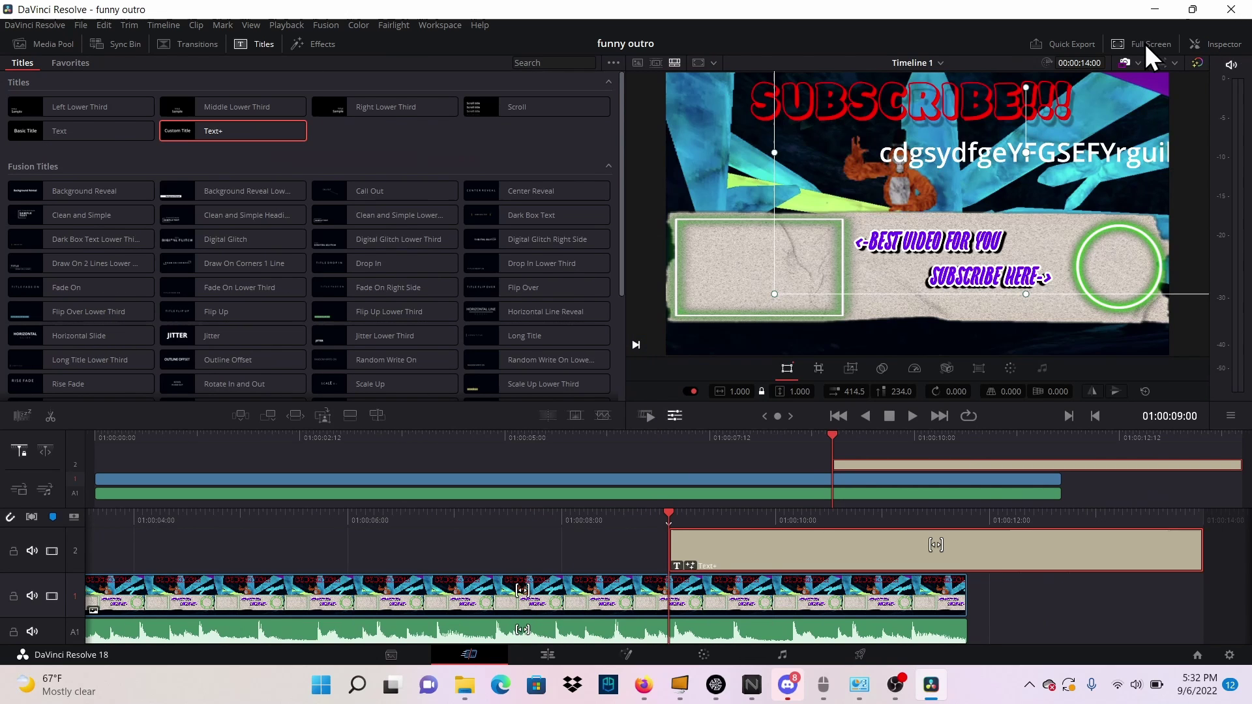
Cut the Text+ title from the timeline and save the project with Ctrl+S.
right_click(818, 547)
left_click(844, 567)
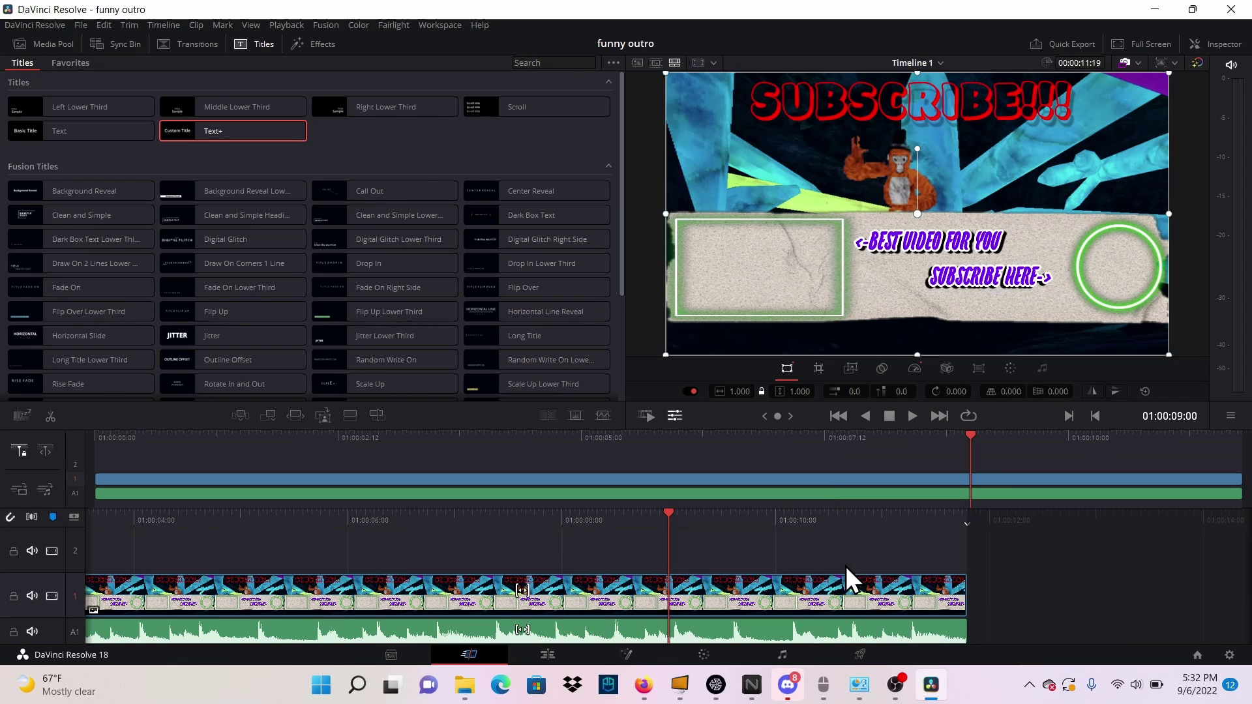
key("ctrl+s")
Open and dismiss the Edit menu, then show the Effects library and the Media Pool.
left_click(107, 25)
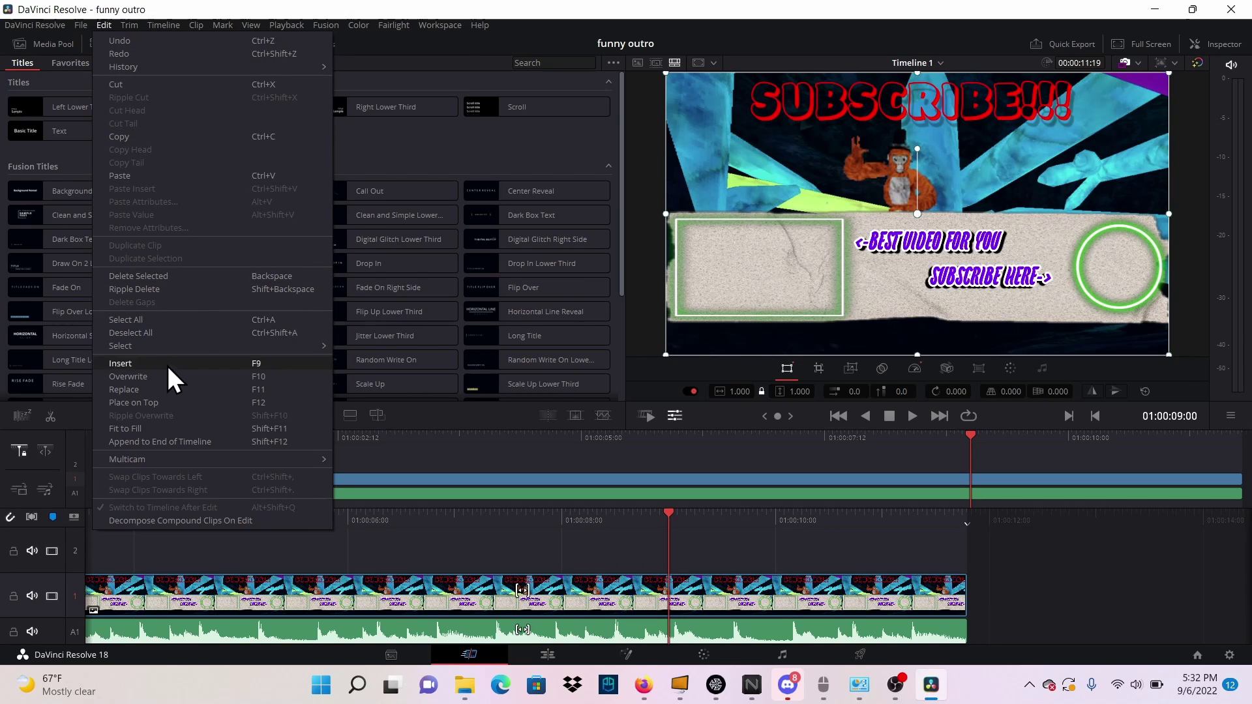
left_click(107, 24)
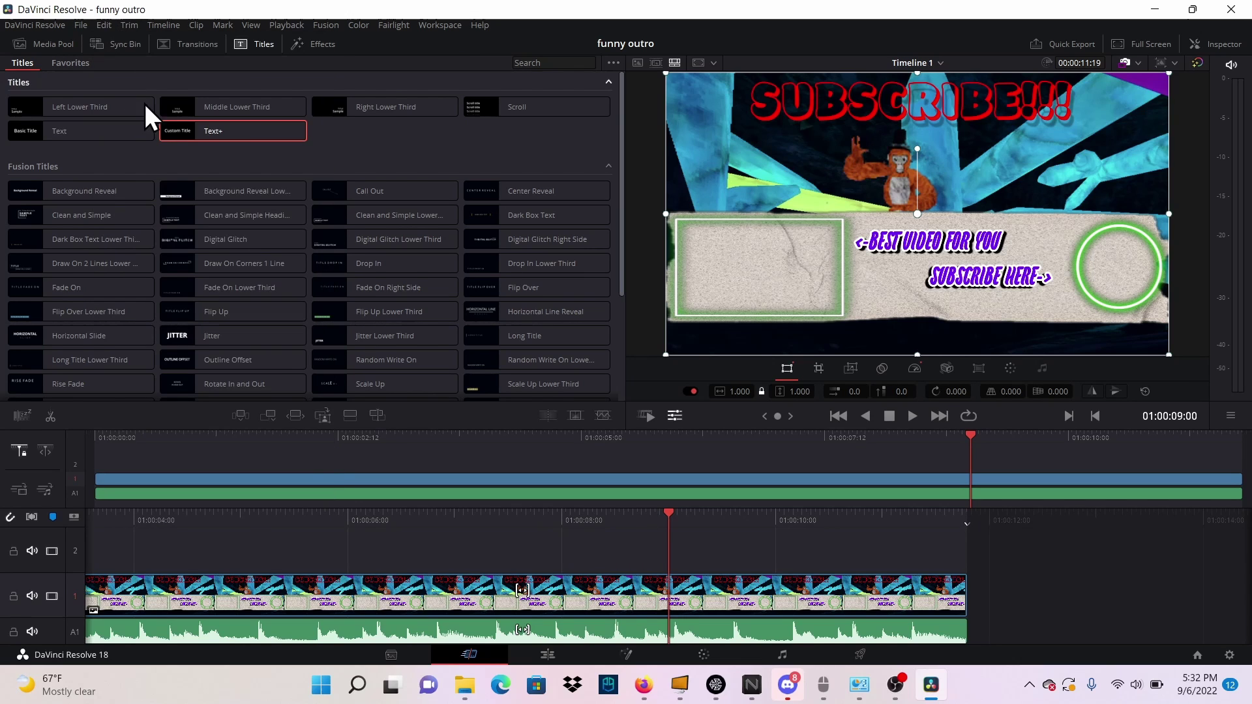
left_click(319, 43)
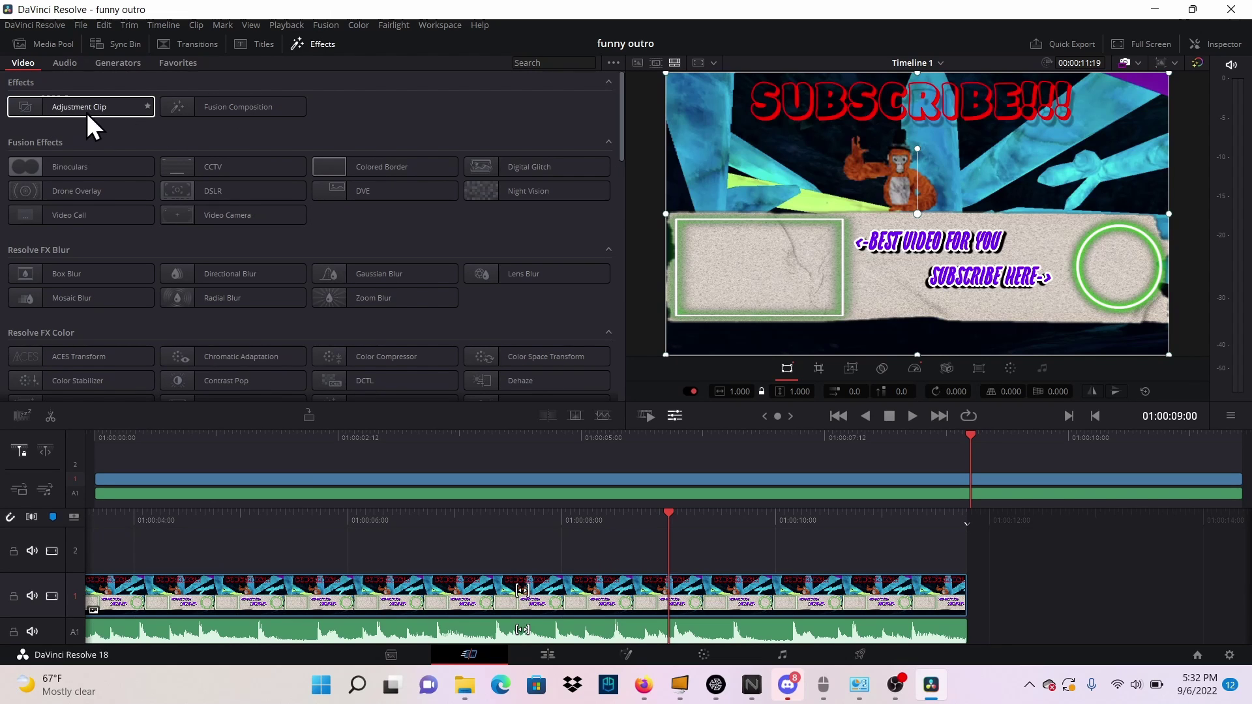
left_click(48, 42)
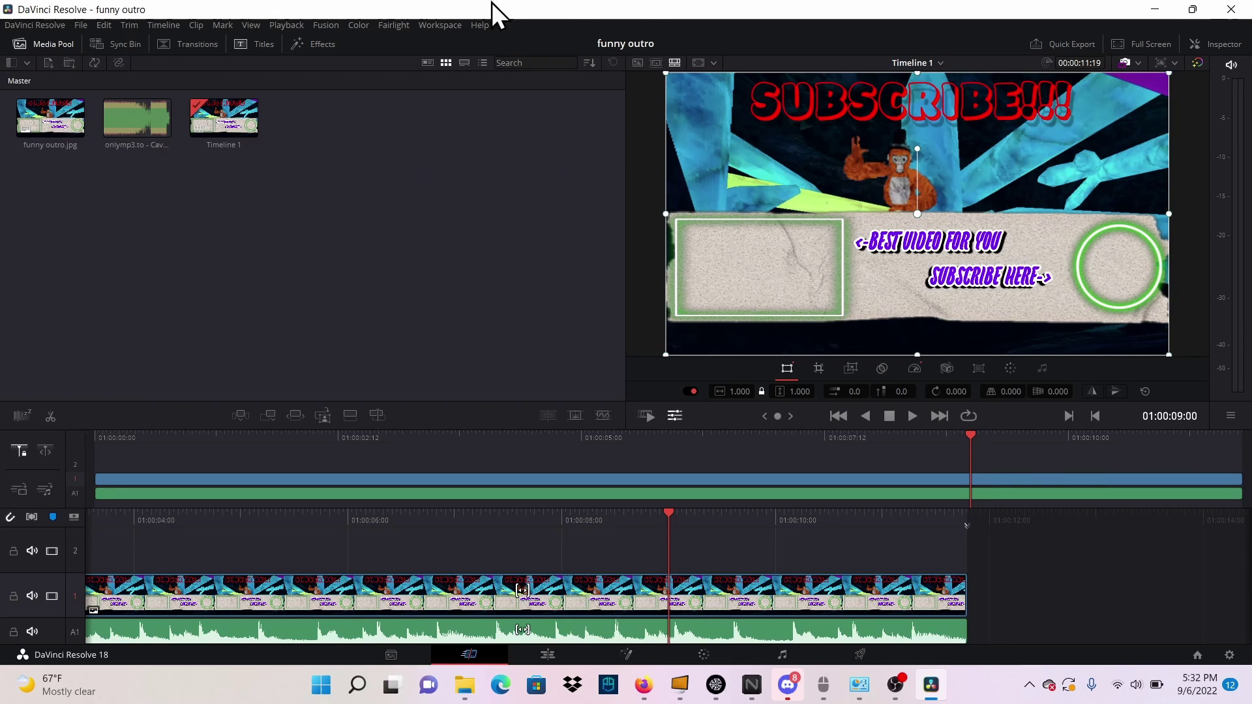
Browse the YouTube and H.264 Quick Export presets, cancel without exporting, and close Resolve.
left_click(1052, 47)
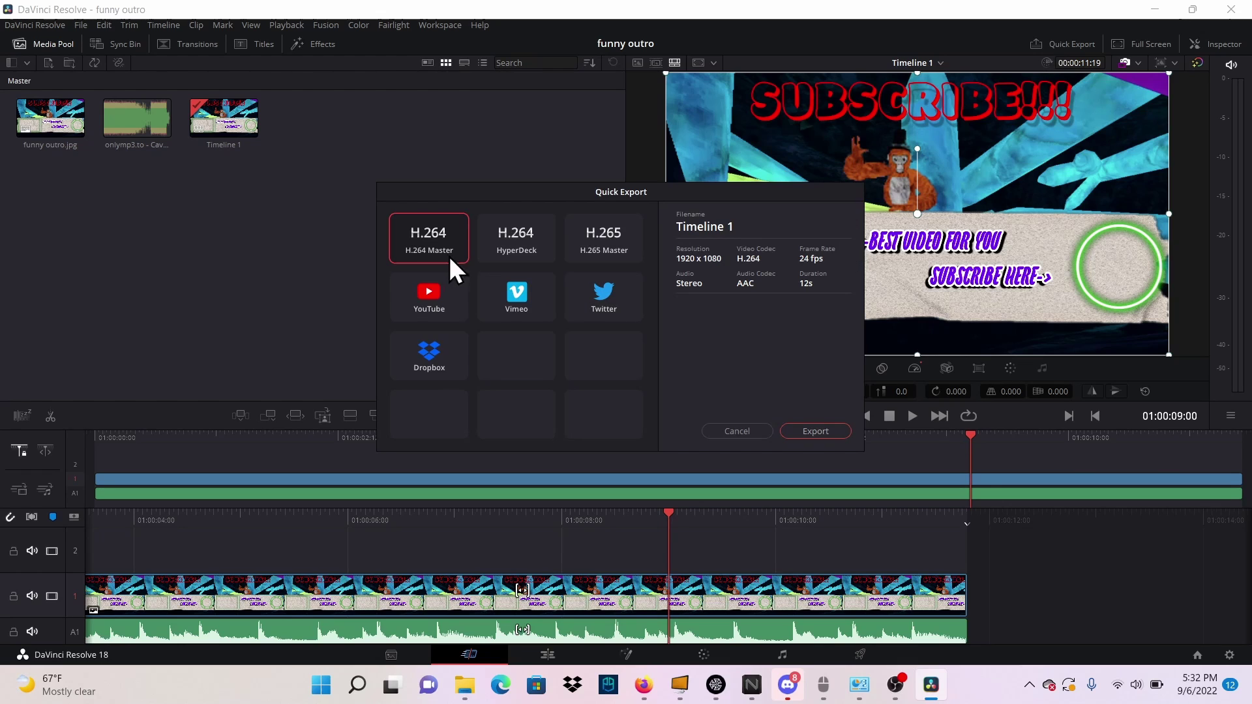
left_click(440, 295)
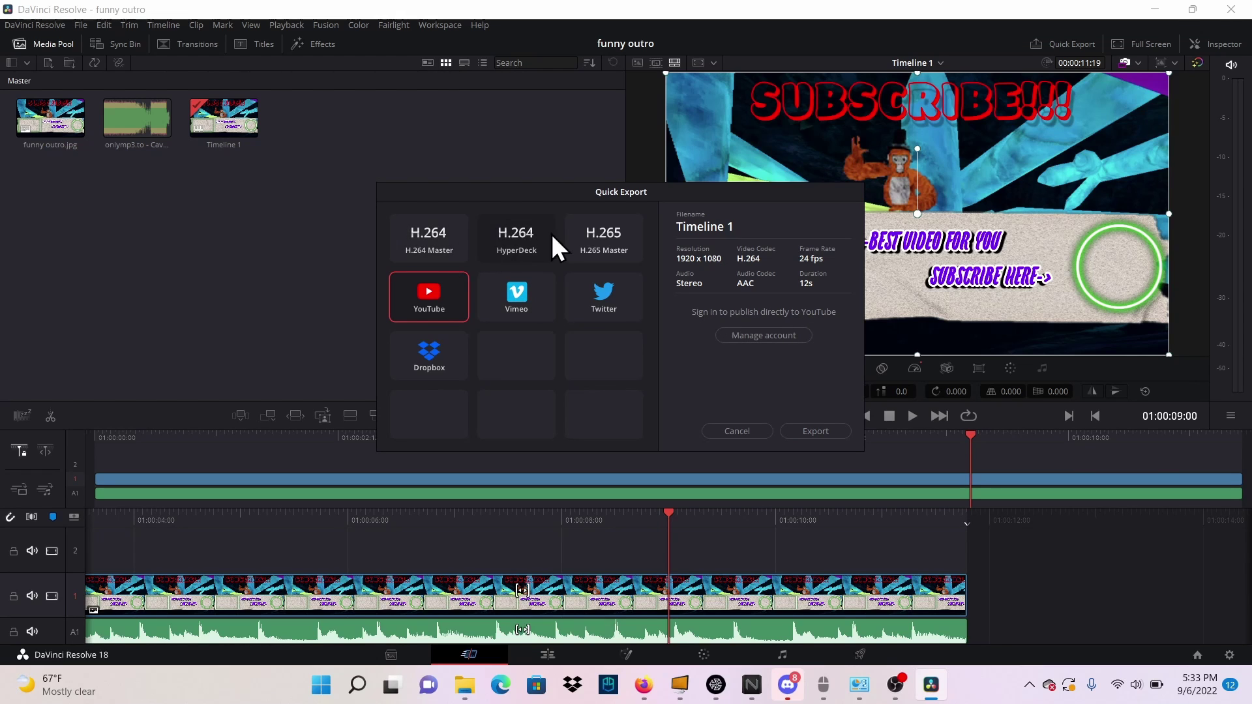
left_click(599, 254)
left_click(515, 233)
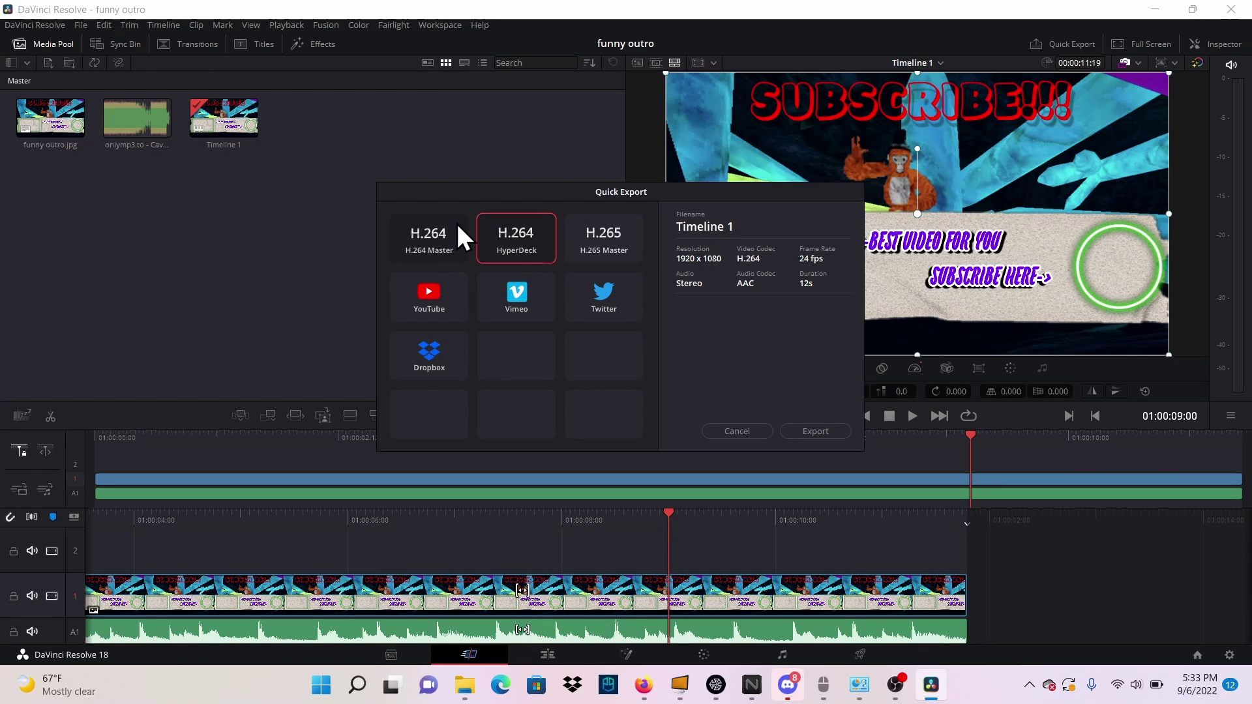
left_click(458, 231)
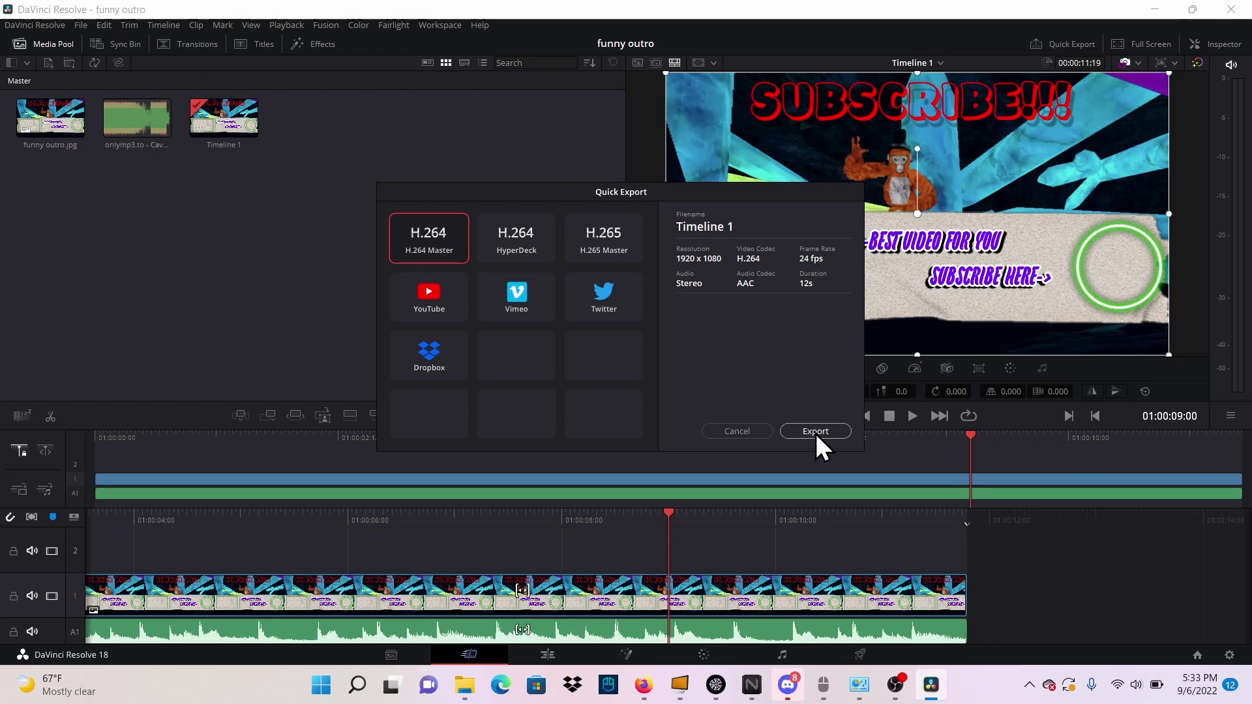
left_click(737, 431)
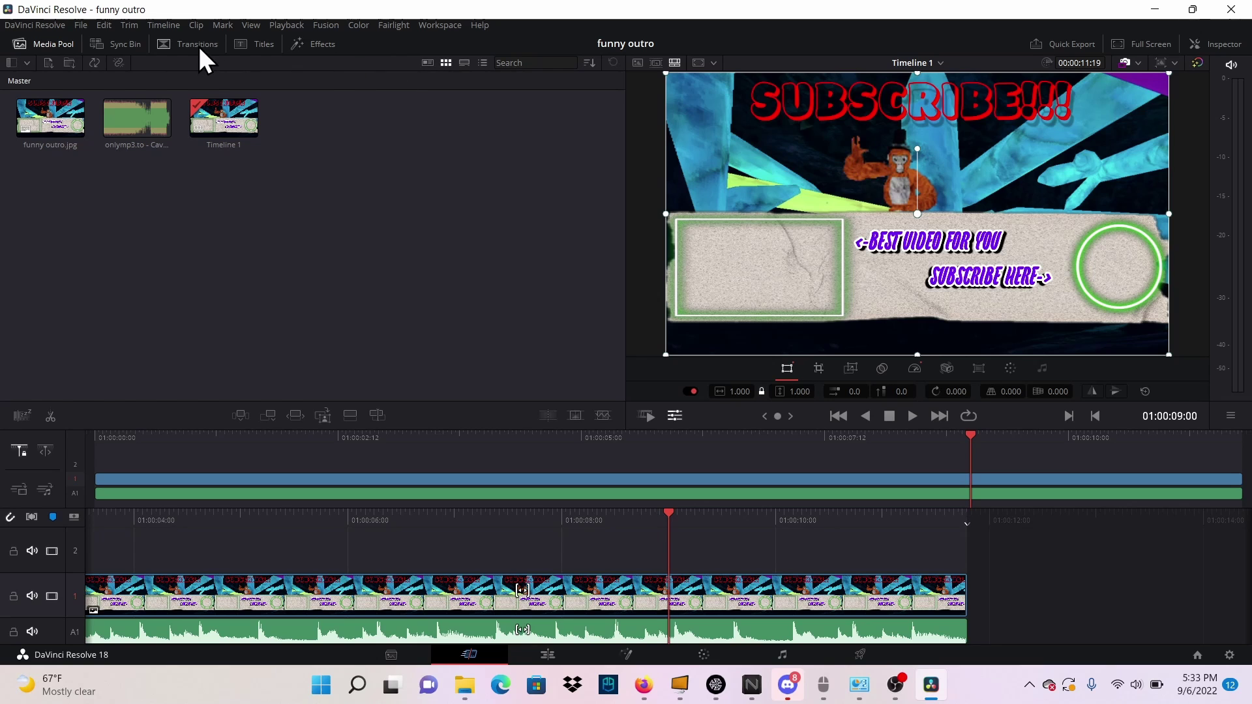
left_click(1231, 9)
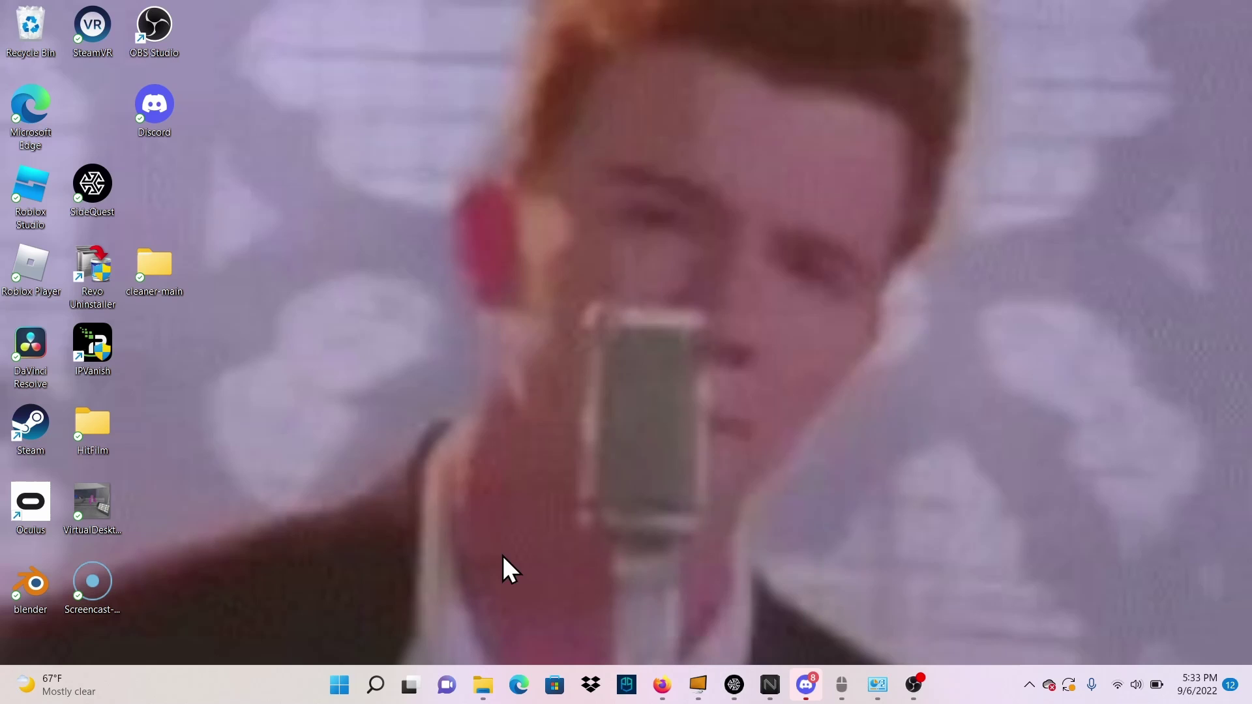
Go to the YouTube site in Firefox.
left_click(660, 685)
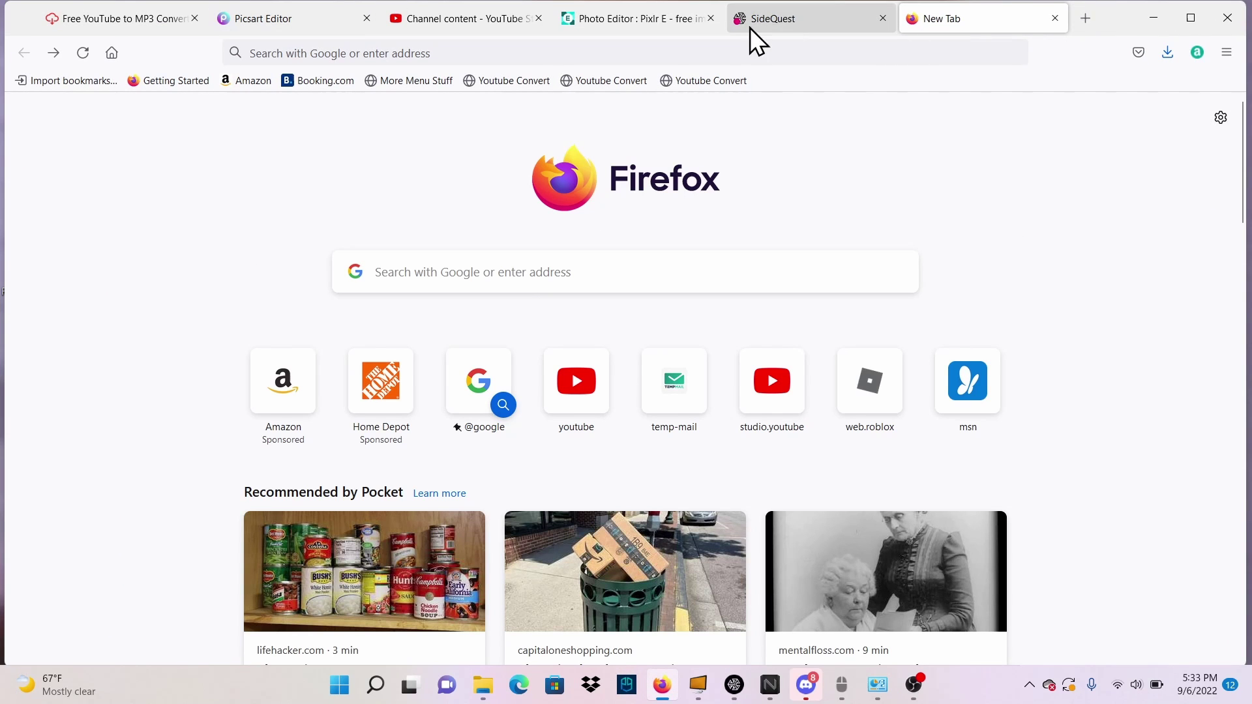
left_click(752, 43)
type("youtube.com/")
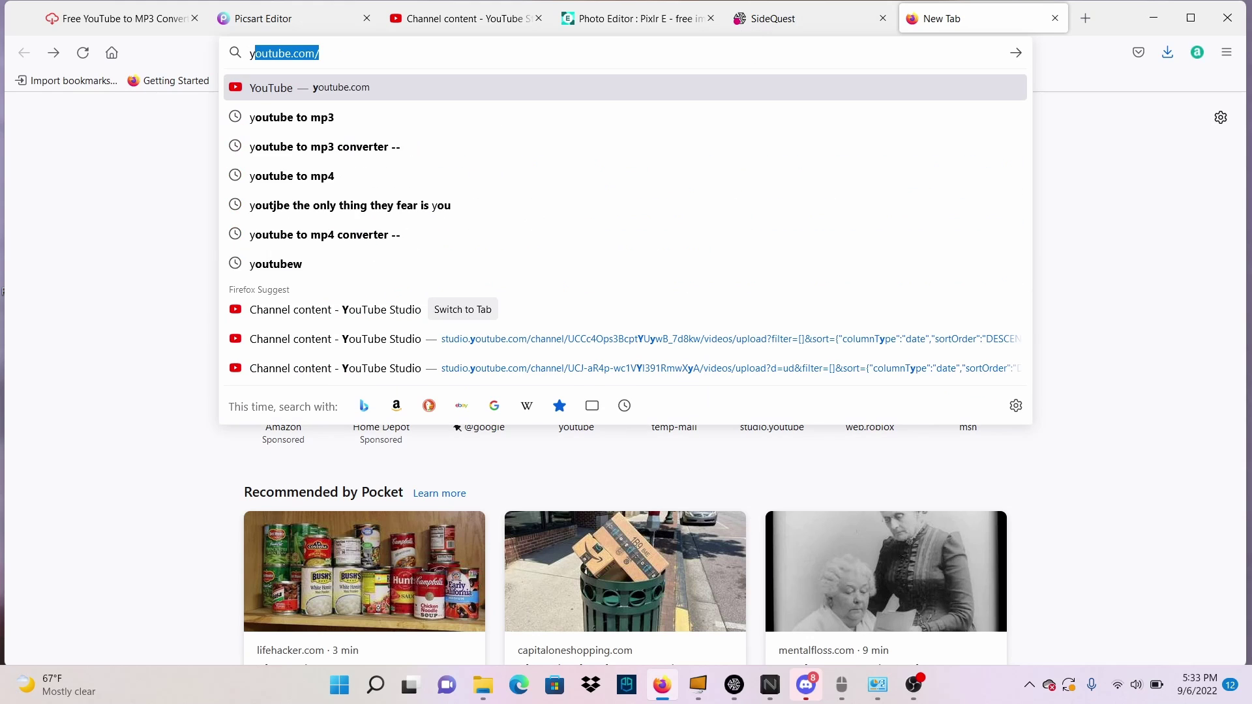
key("Return")
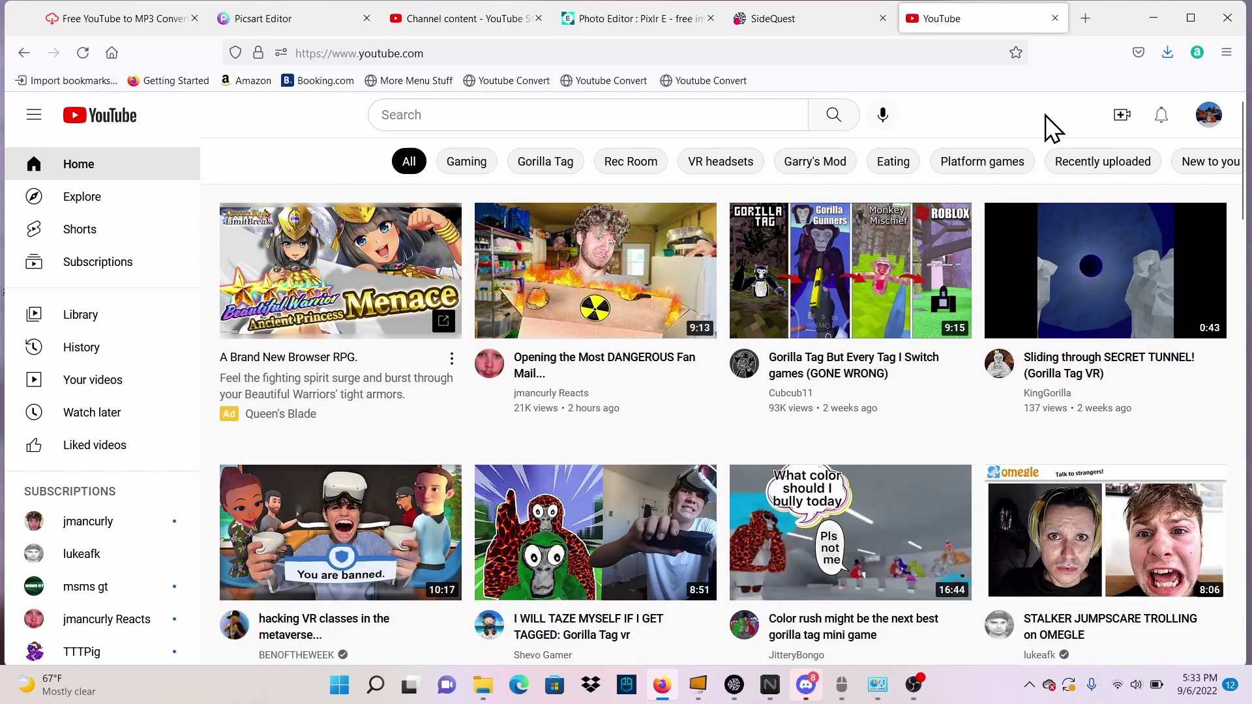
Choose Upload video from YouTube's Create menu.
left_click(1116, 116)
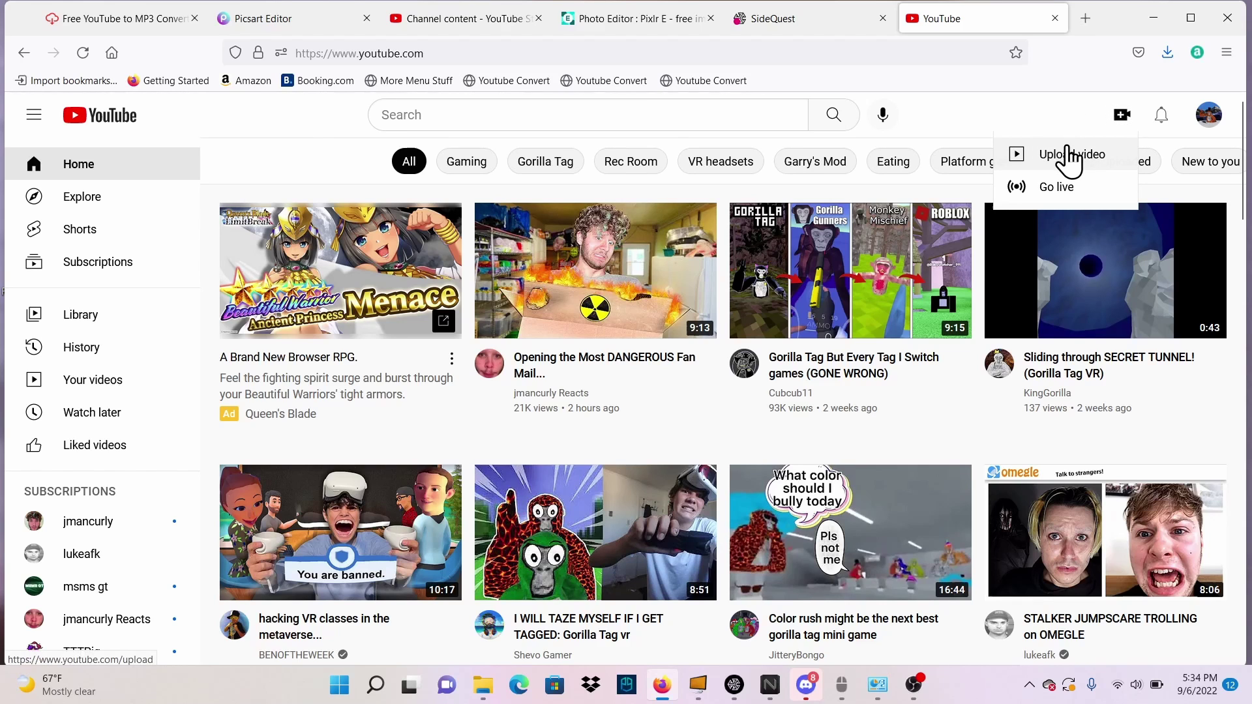
left_click(1109, 109)
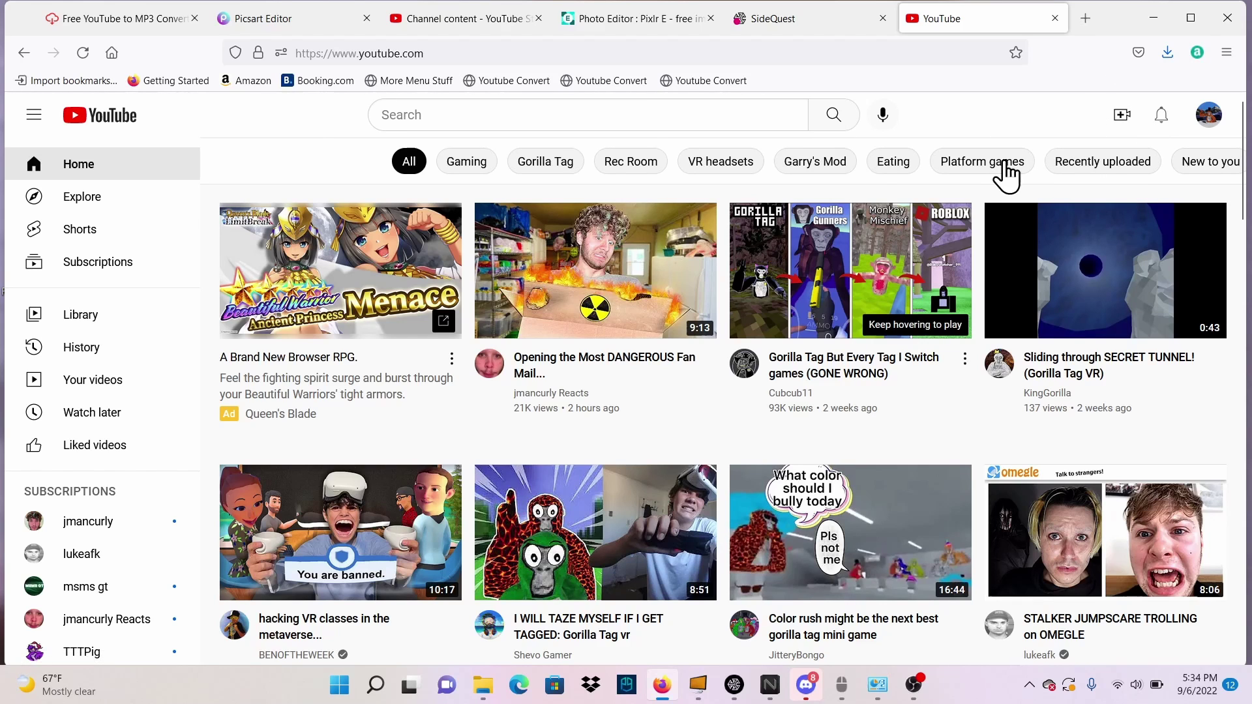
left_click(1116, 117)
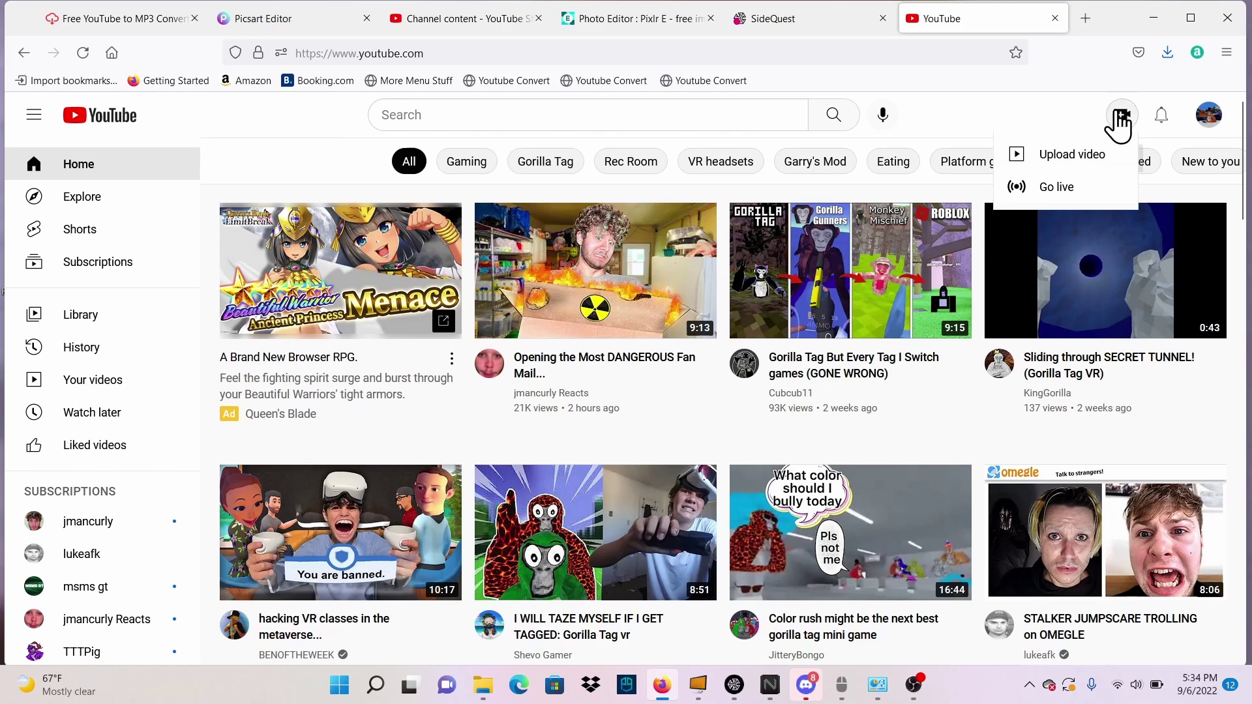
left_click(1071, 155)
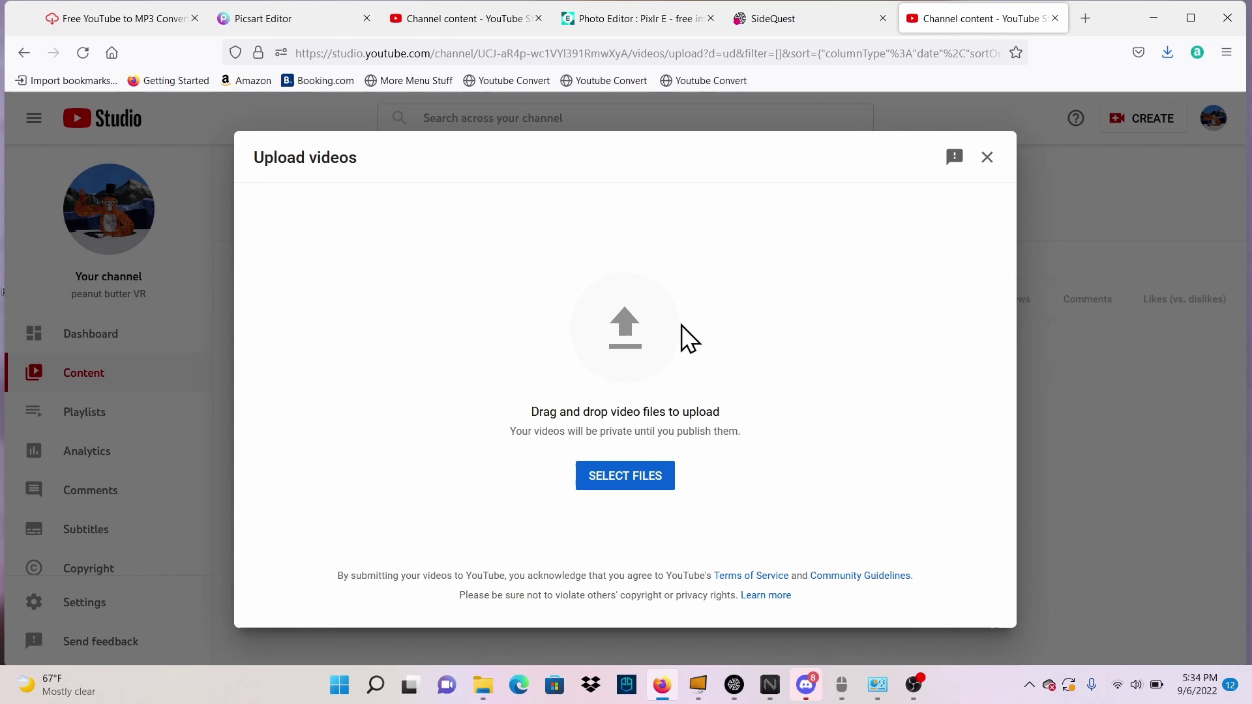
Open the file picker, mistakenly select beatdown.hfp, and close the picker.
left_click(625, 486)
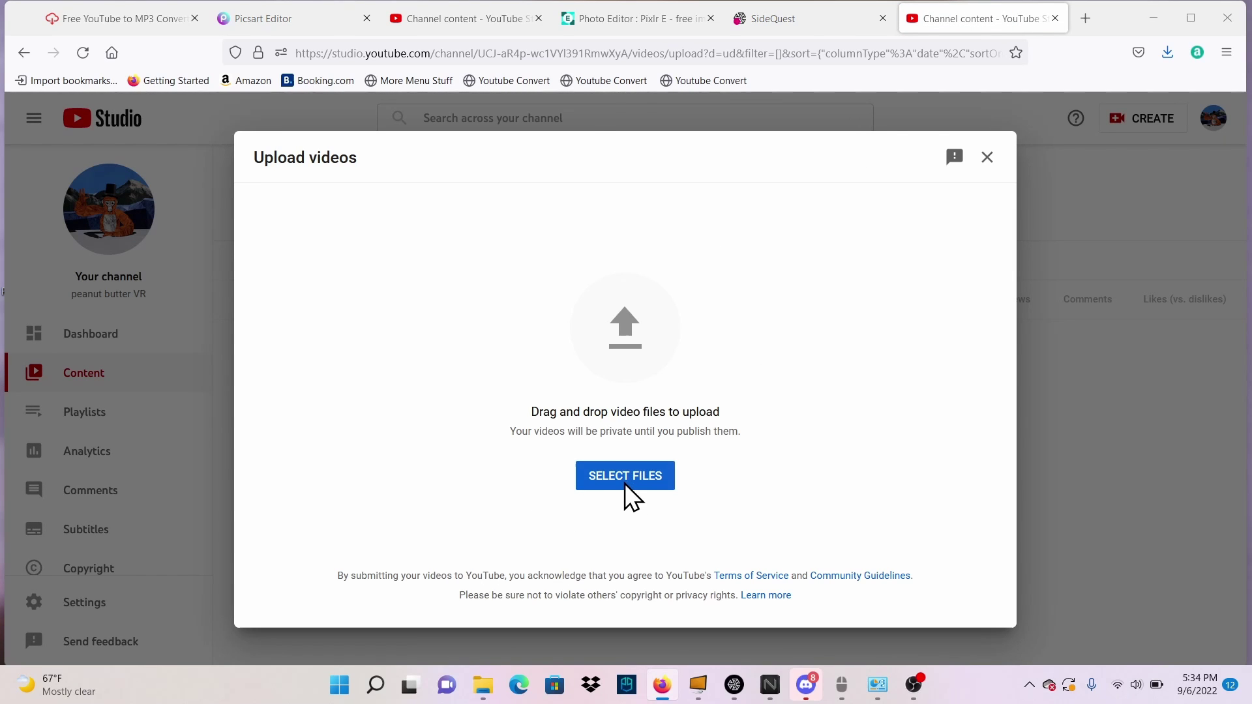
scroll(358, 271, "down", 10)
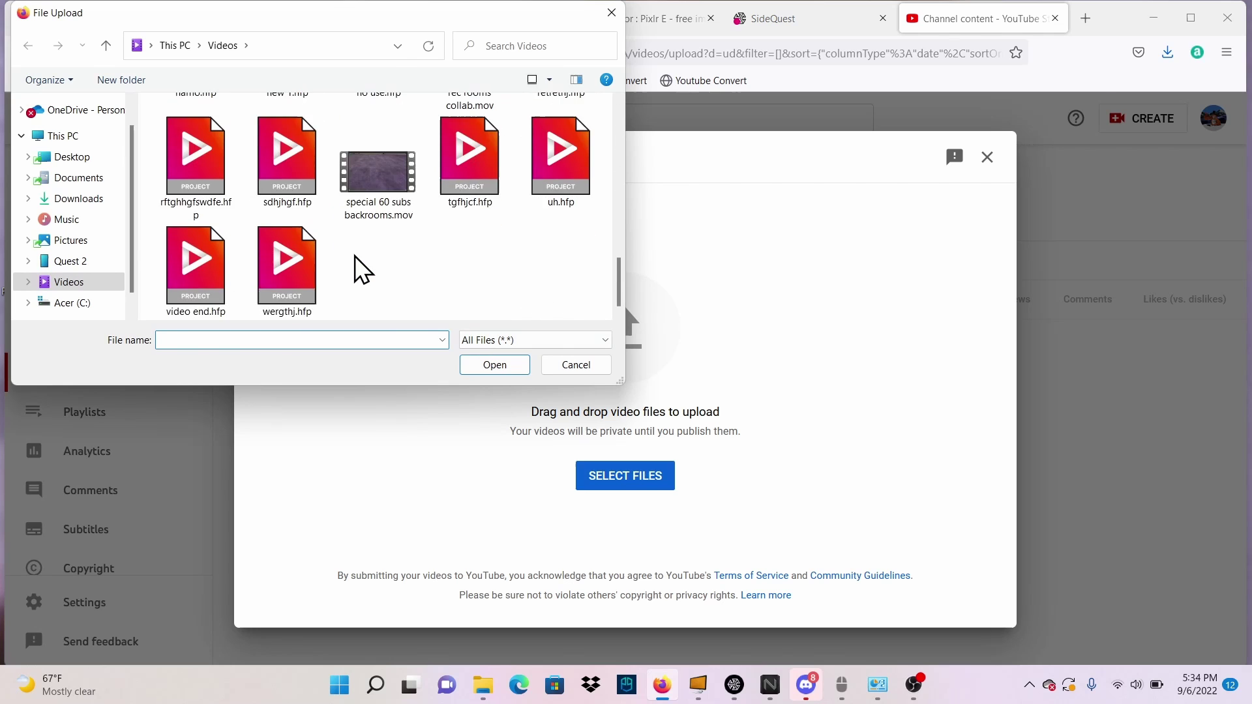
scroll(358, 271, "up", 8)
left_click(362, 269)
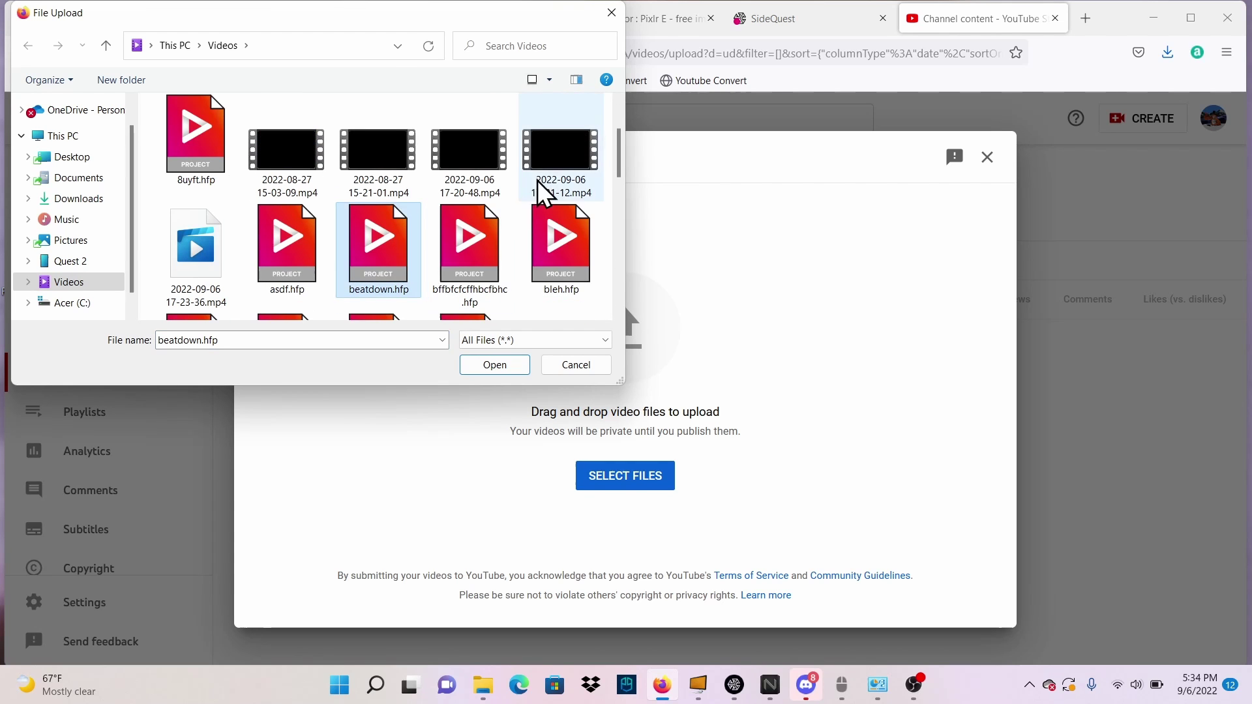
left_click(612, 12)
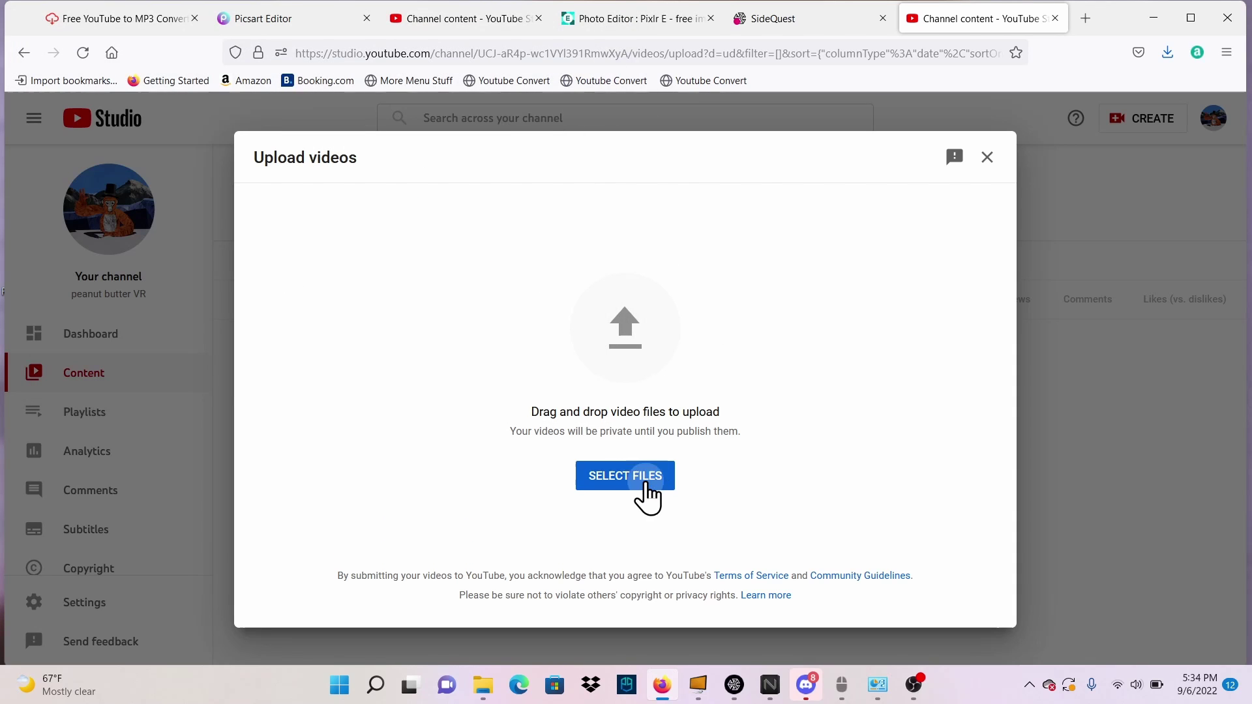
Choose funny outro.mov from the Videos folder and upload it.
left_click(647, 482)
scroll(319, 174, "down", 8)
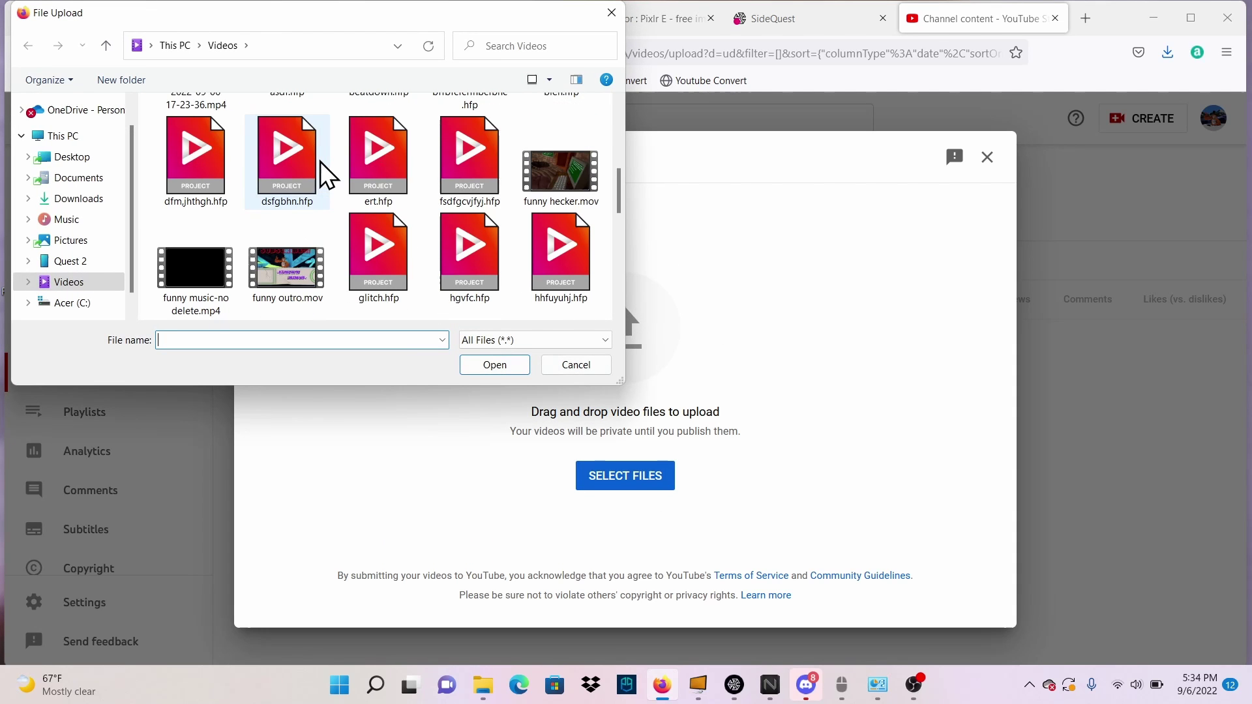
left_click(277, 271)
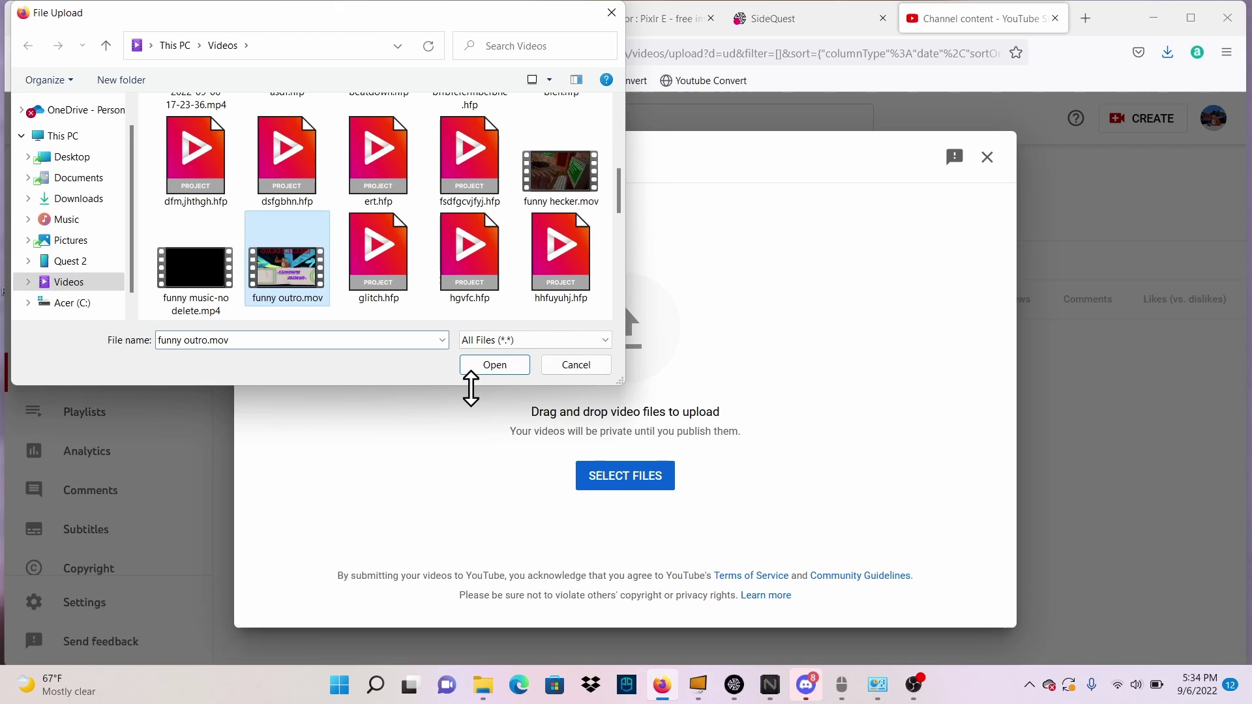
left_click(498, 365)
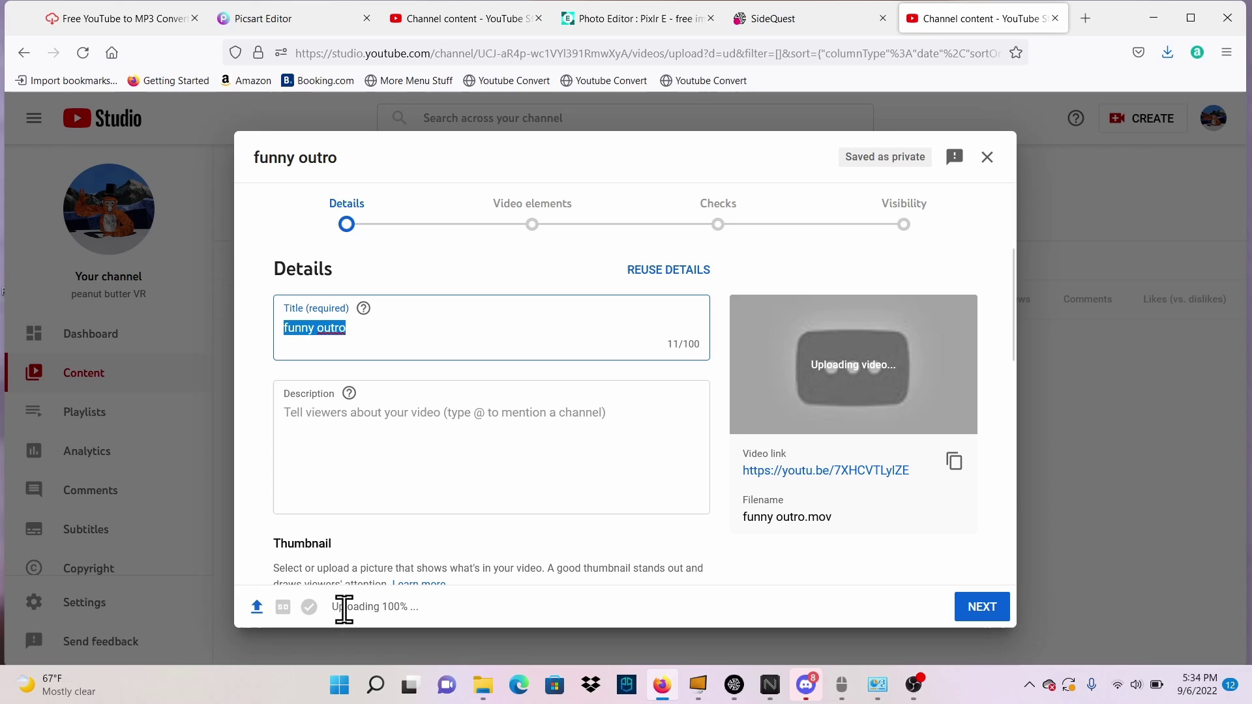
Keep the title funny outro and advance through Video elements and Checks to Visibility.
left_click(234, 405)
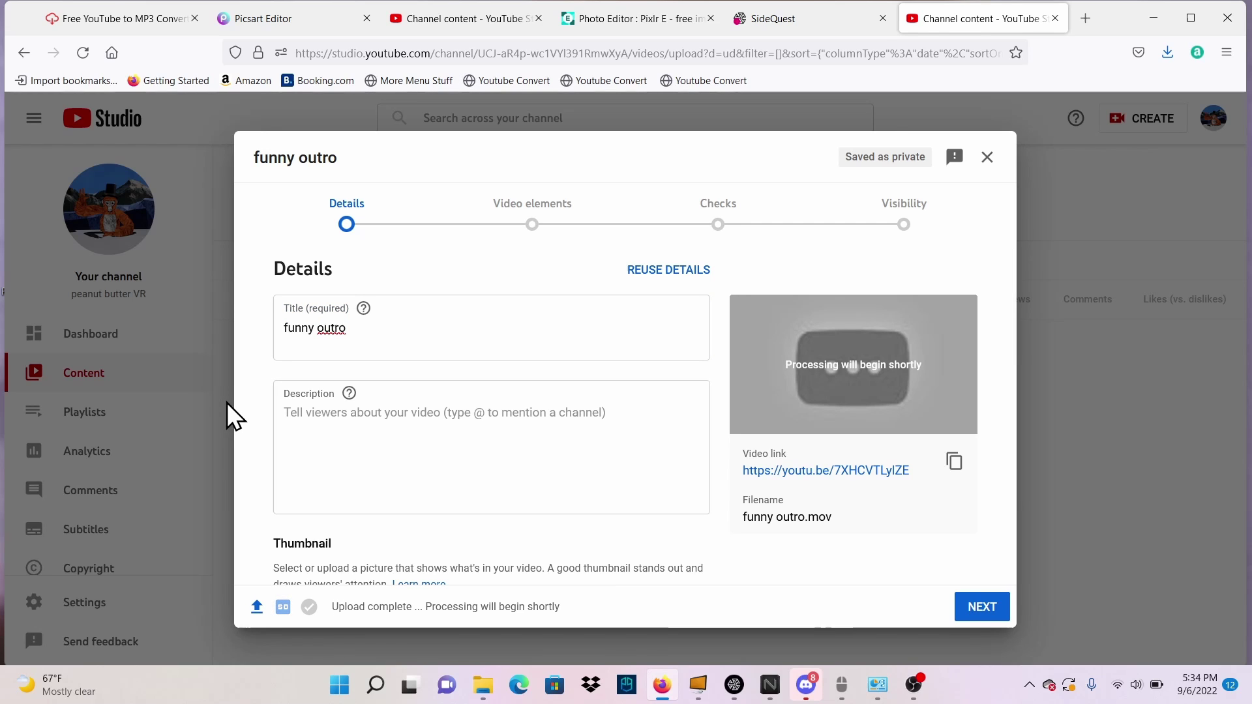
left_click(566, 240)
left_click(315, 438)
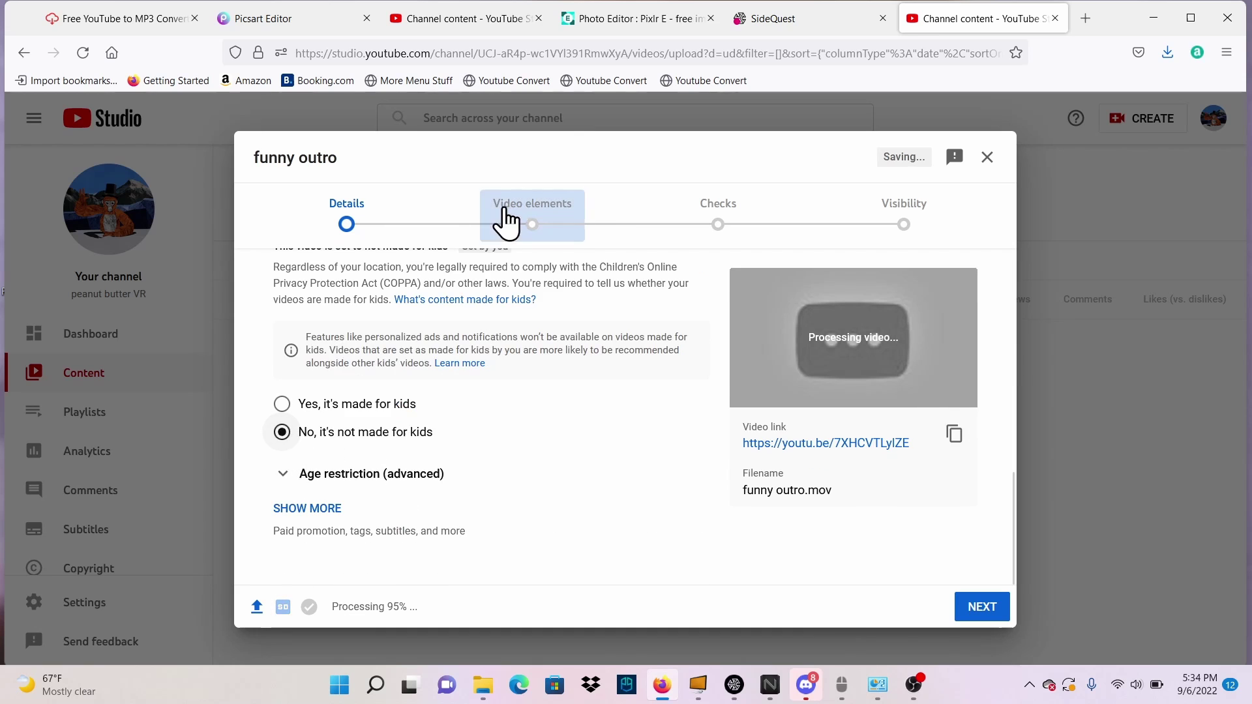
left_click(506, 221)
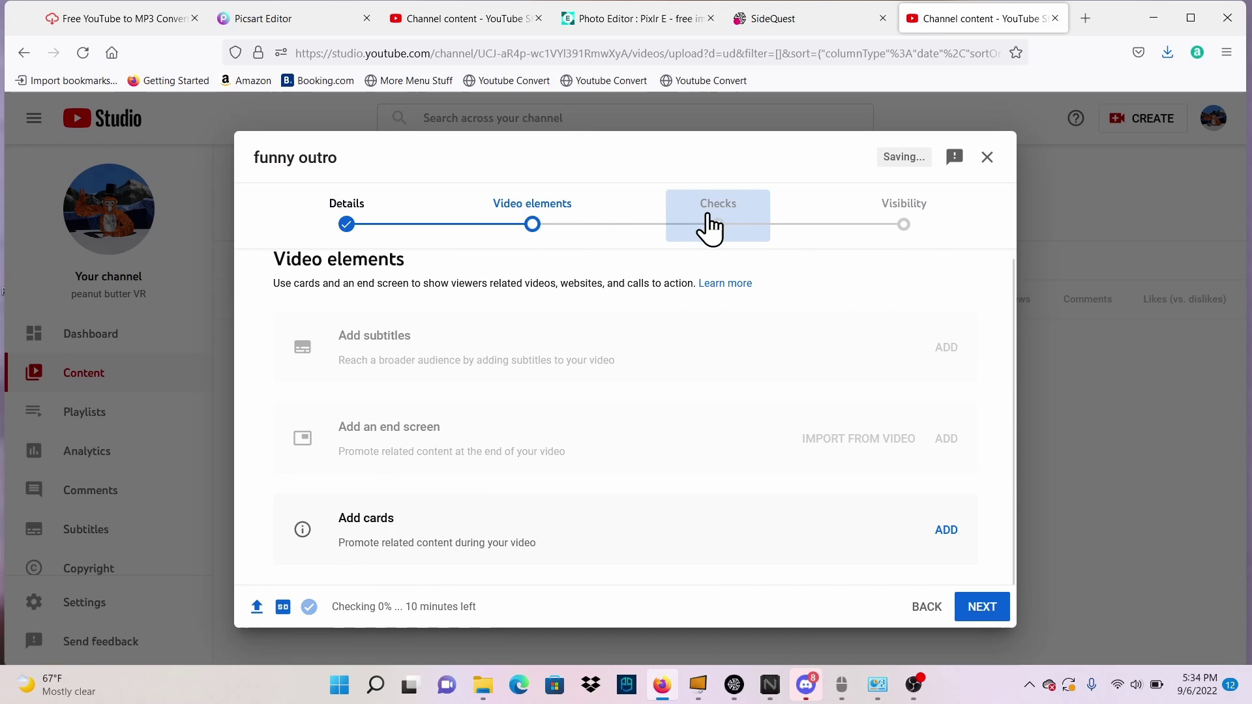
left_click(703, 216)
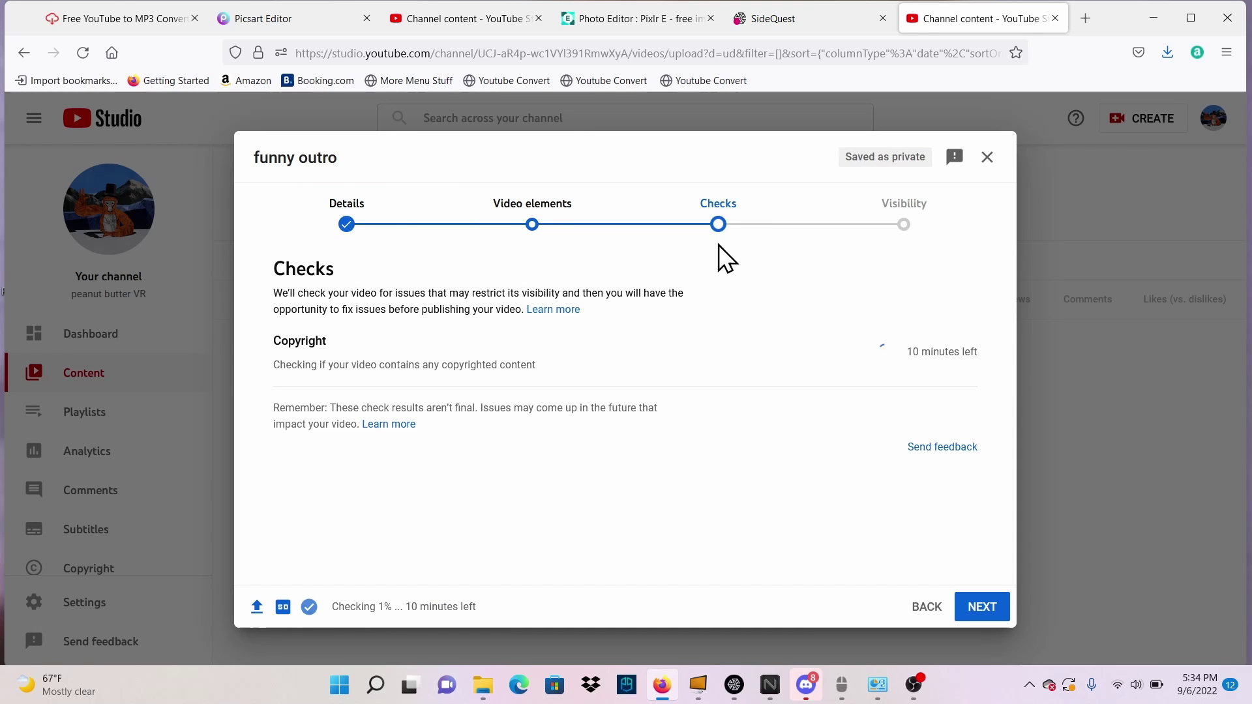
left_click(843, 218)
Set visibility to Public, publishing immediately rather than scheduling, and publish the video.
left_click(329, 388)
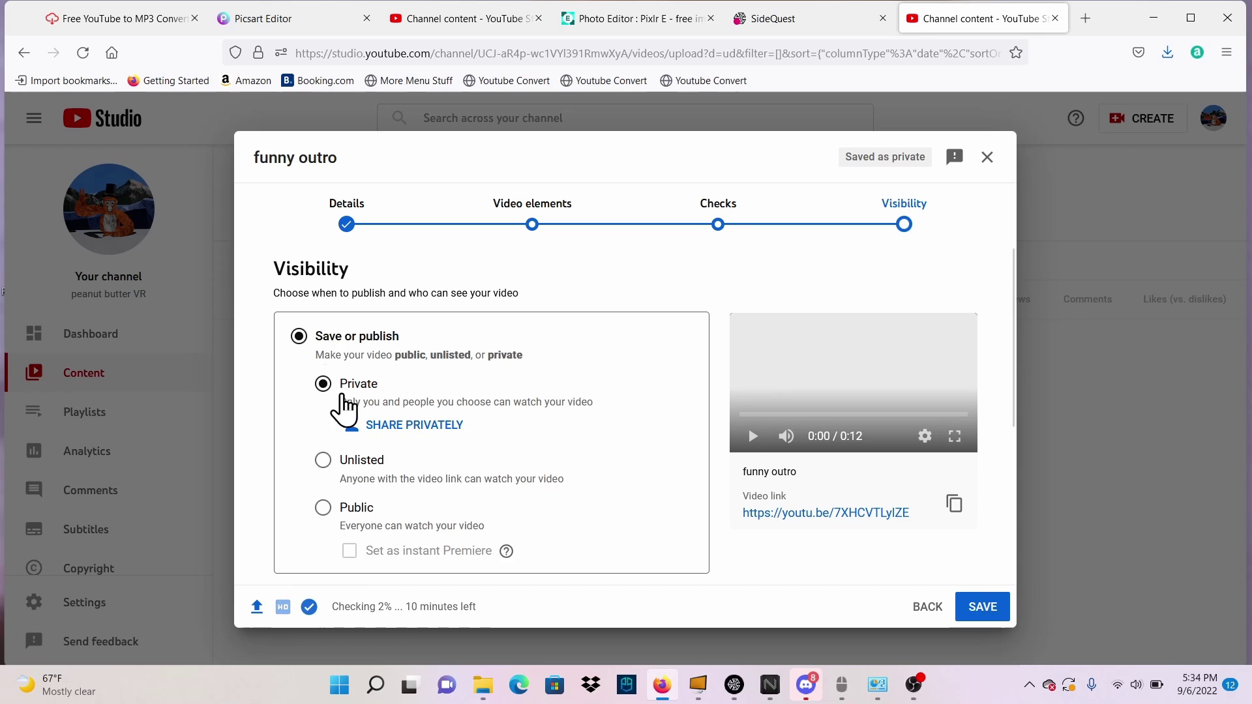
left_click(337, 459)
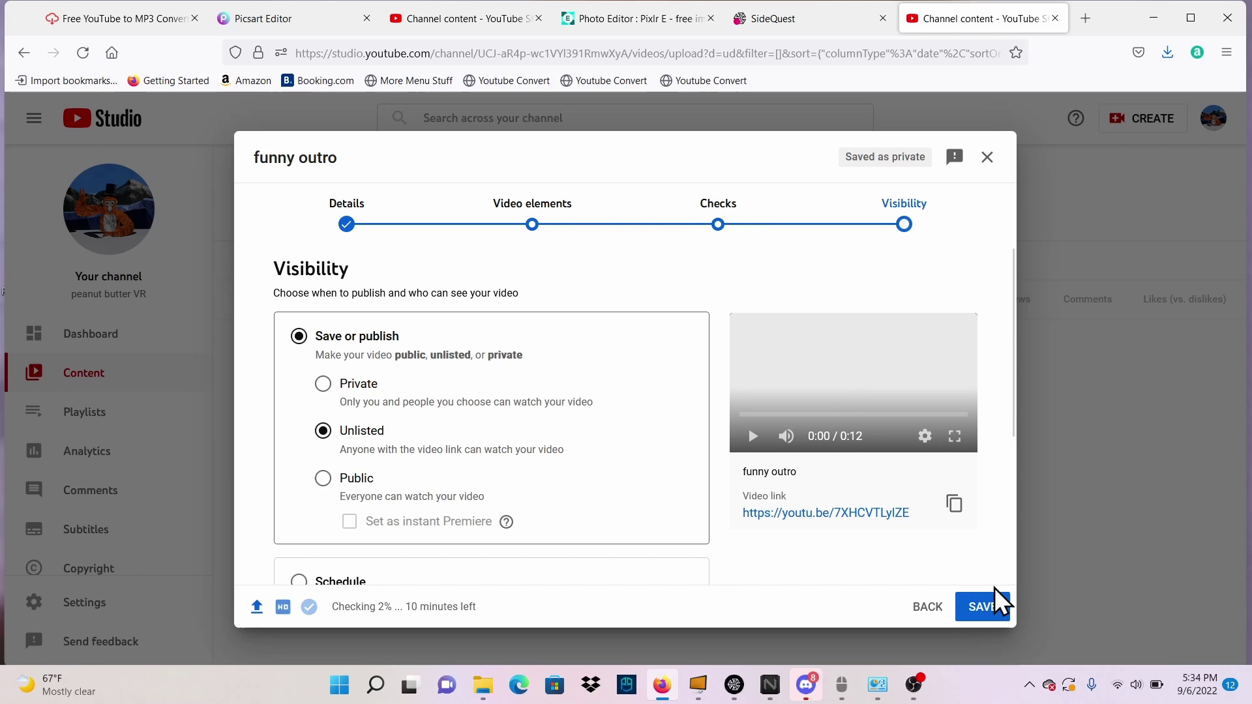
left_click(697, 207)
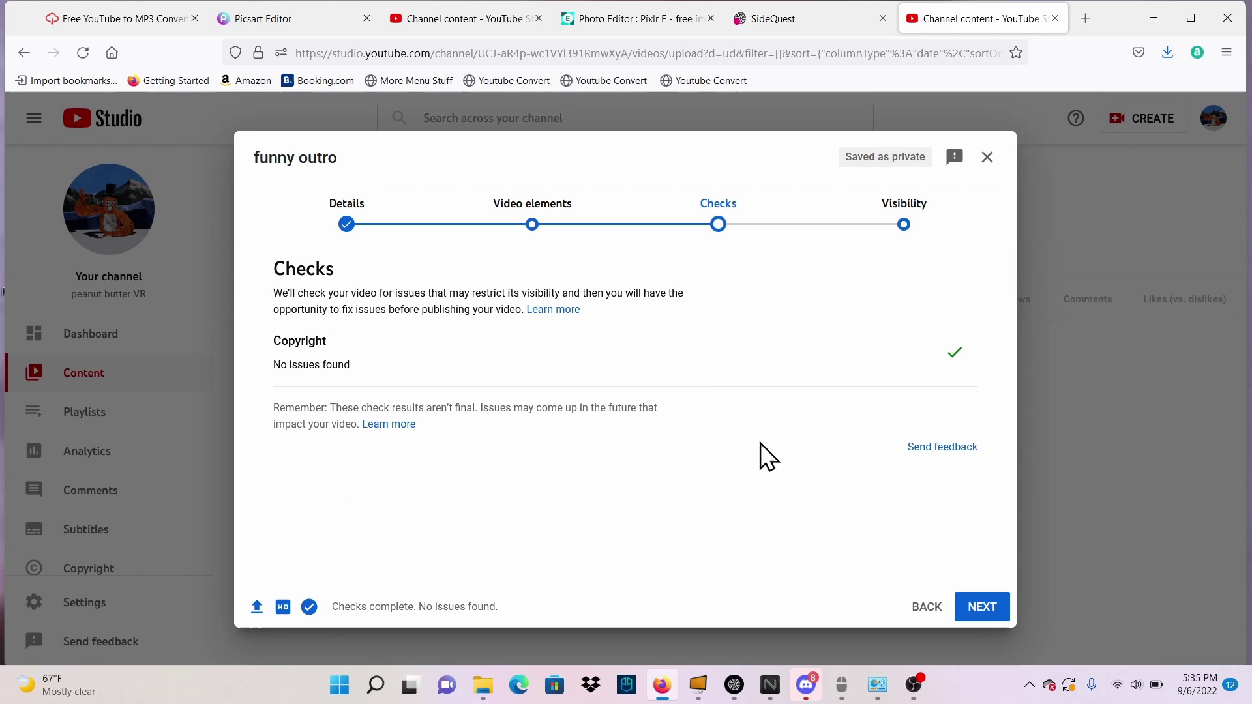
left_click(901, 225)
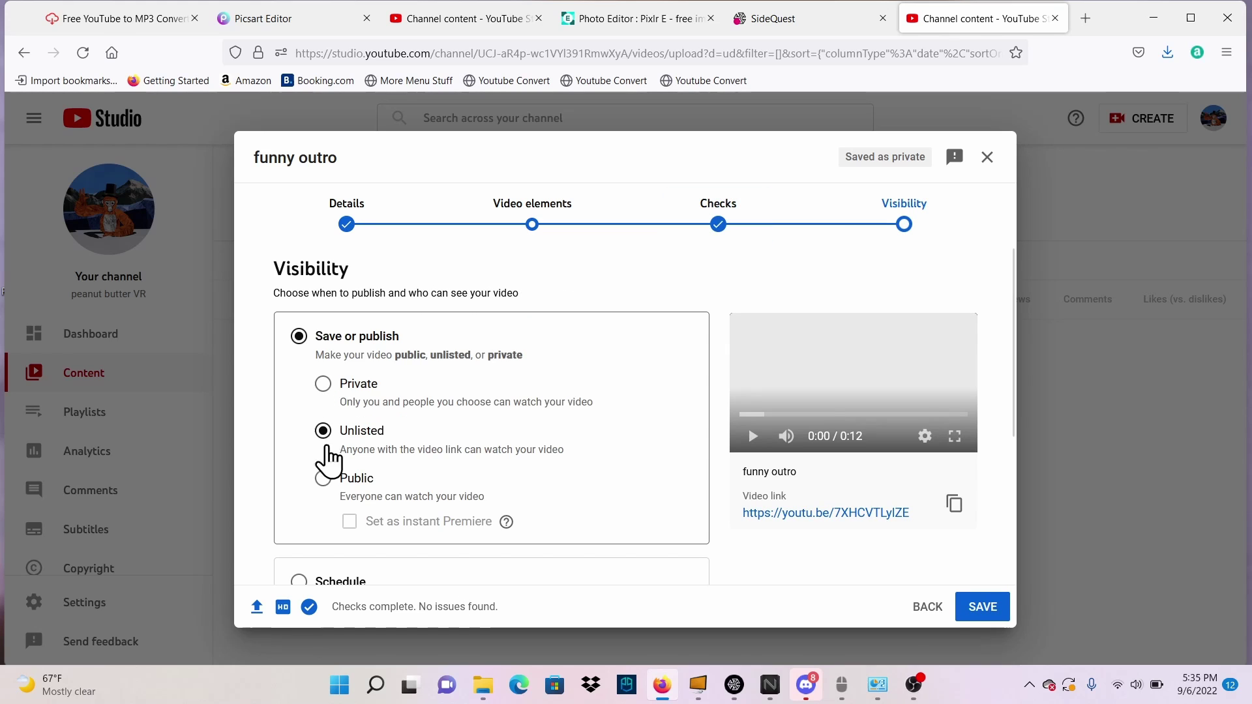
left_click(323, 477)
scroll(506, 517, "down", 3)
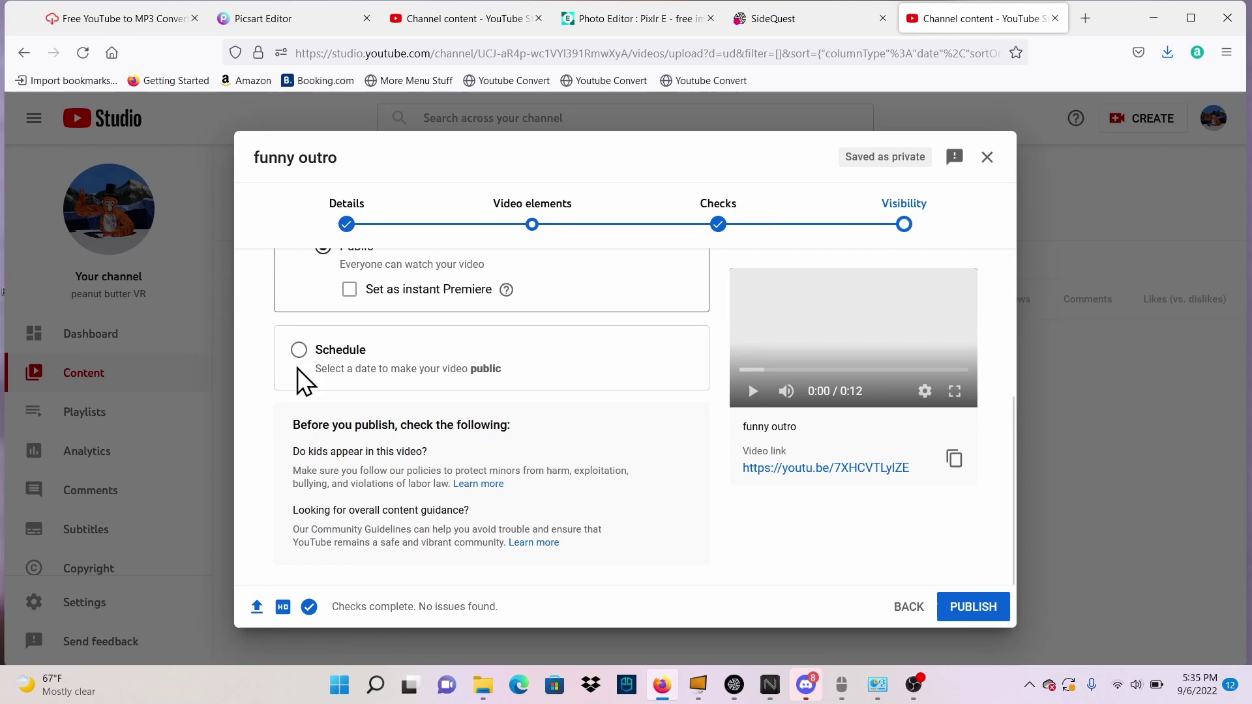
left_click(299, 352)
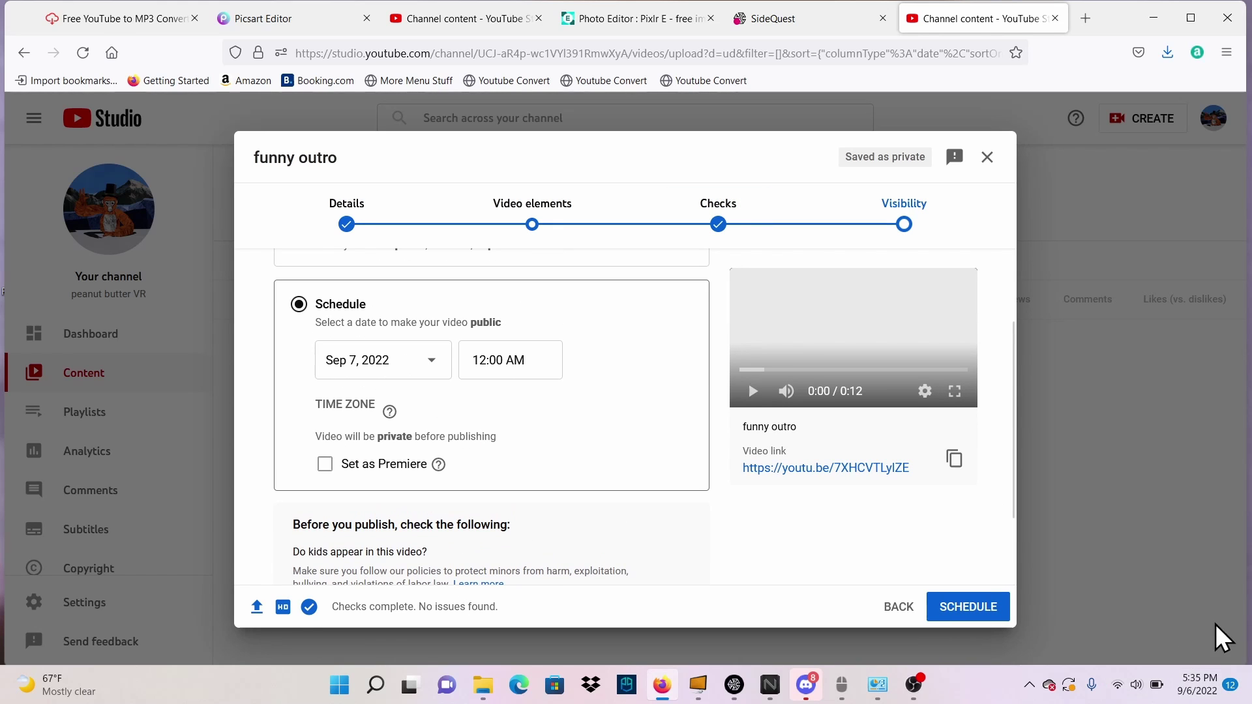
scroll(391, 371, "up", 3)
left_click(299, 337)
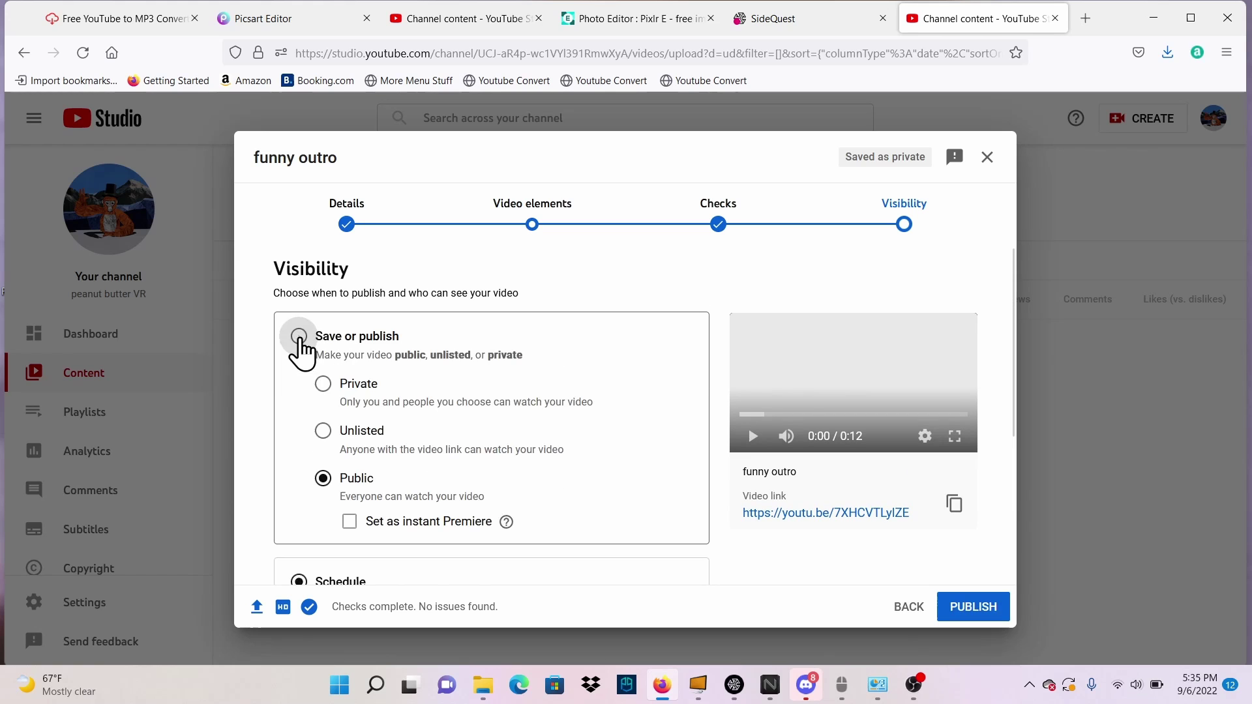
left_click(981, 605)
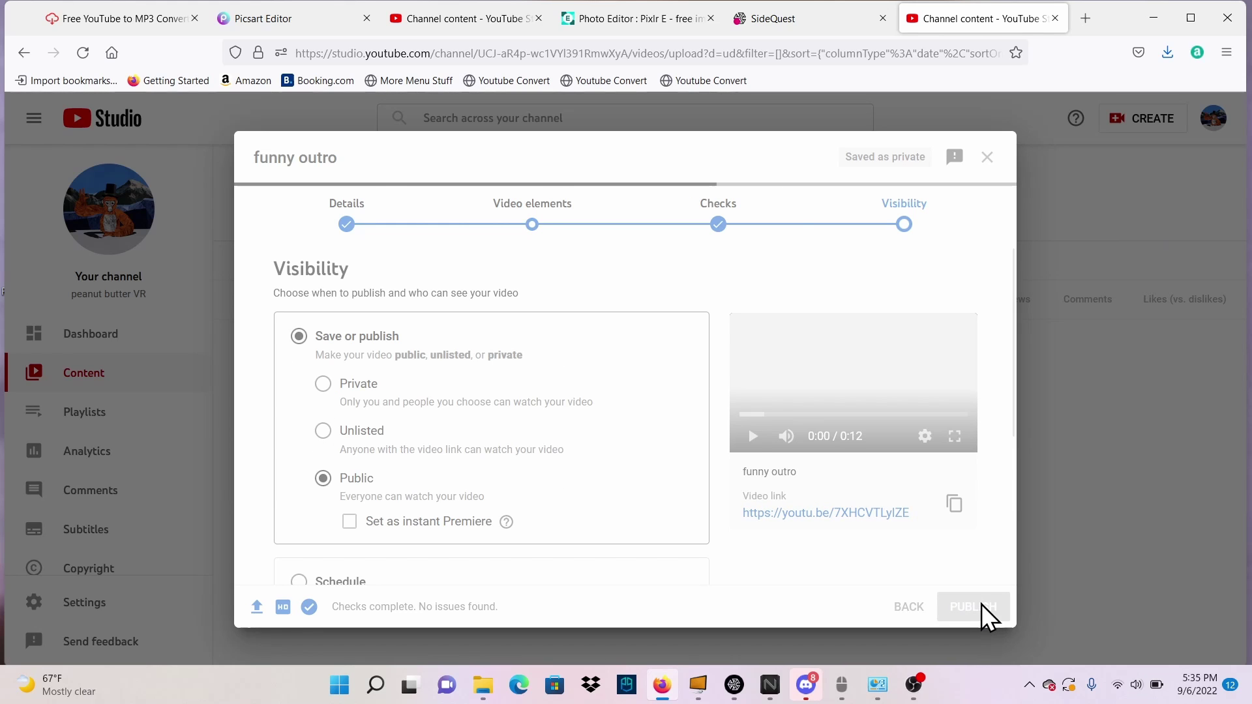
Close the Video published dialog, confirm 'funny outro' is Public in Channel content, then go to Dashboard.
left_click(804, 222)
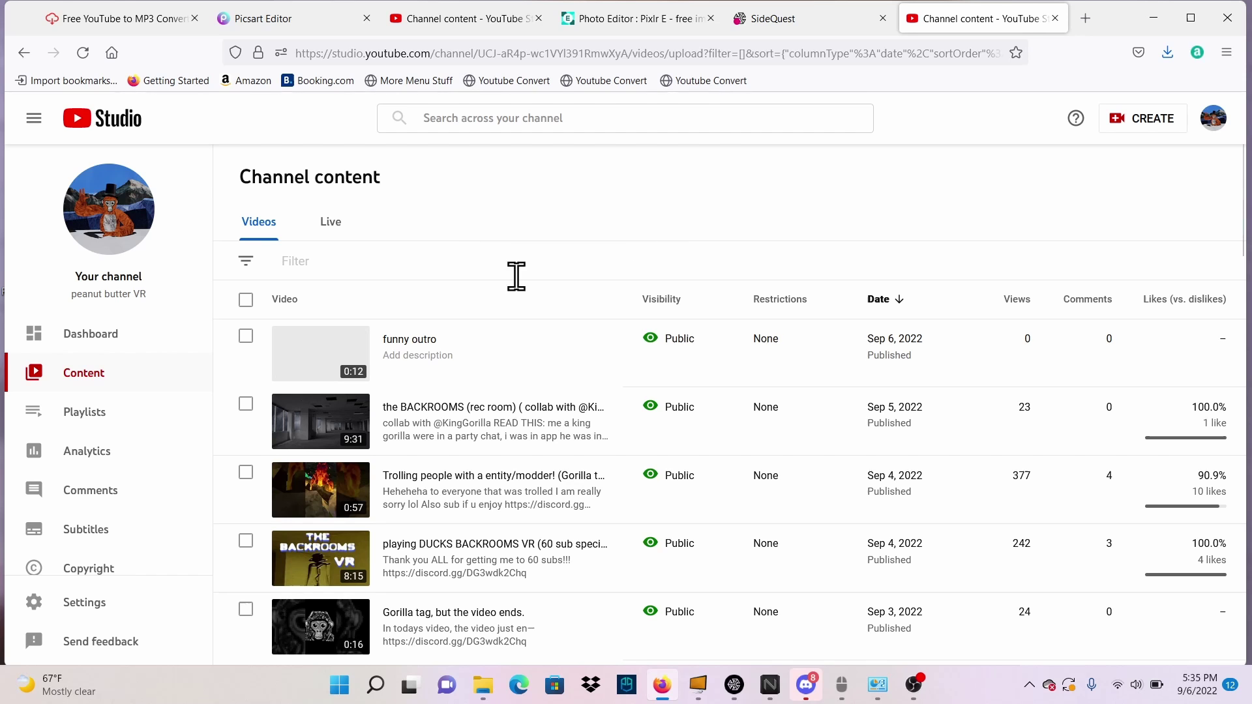
scroll(173, 461, "down", 2)
scroll(173, 461, "up", 2)
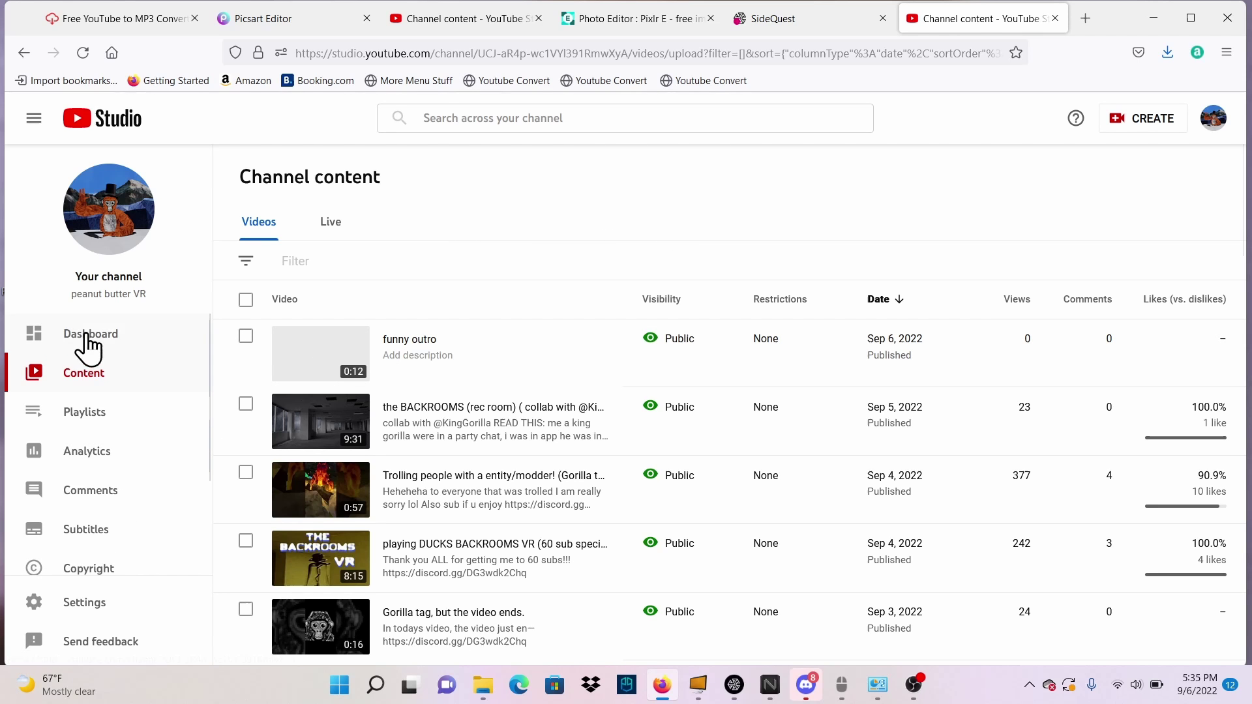
left_click(88, 336)
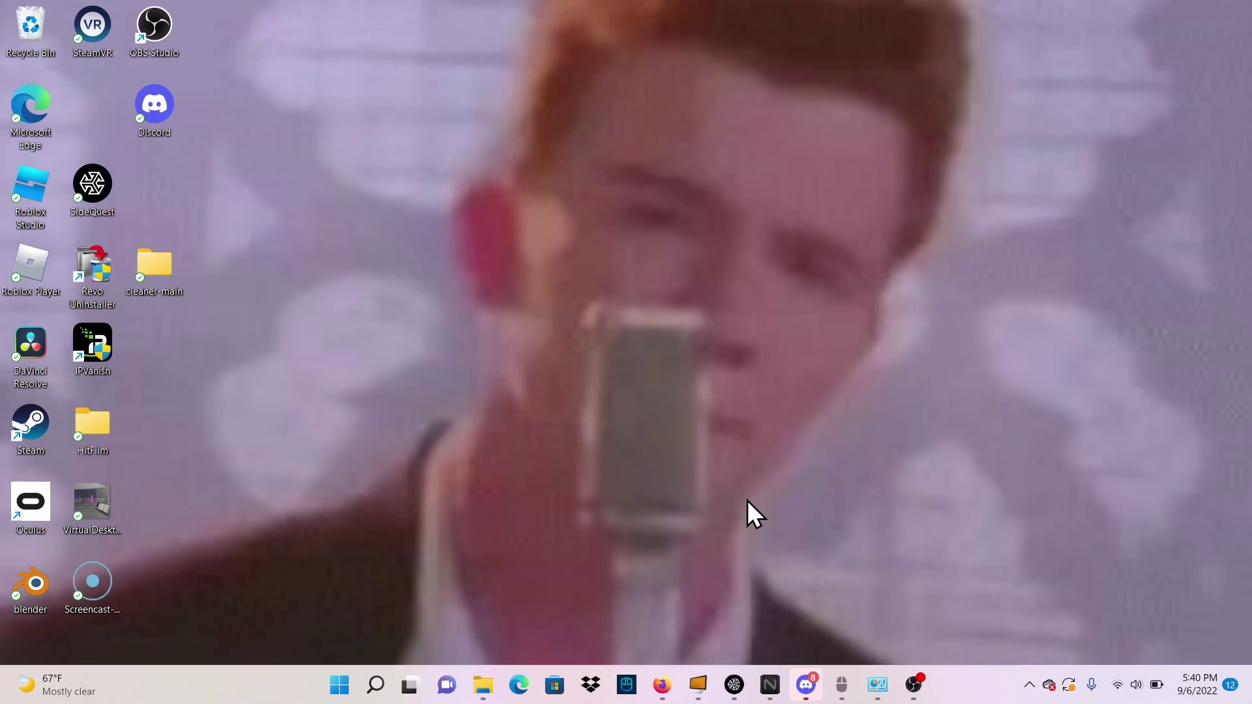